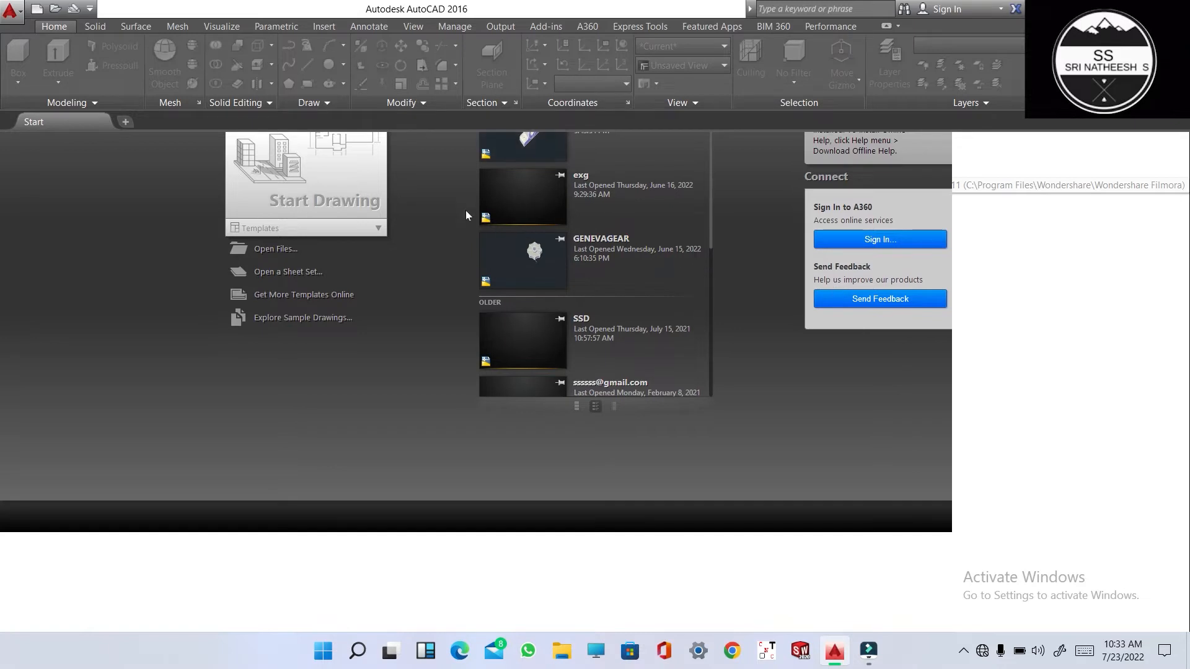
# Step: Start a new drawing, switch the workspace to Drafting & Annotation, and dismiss the Design Feed palette
pyautogui.click(367, 214)
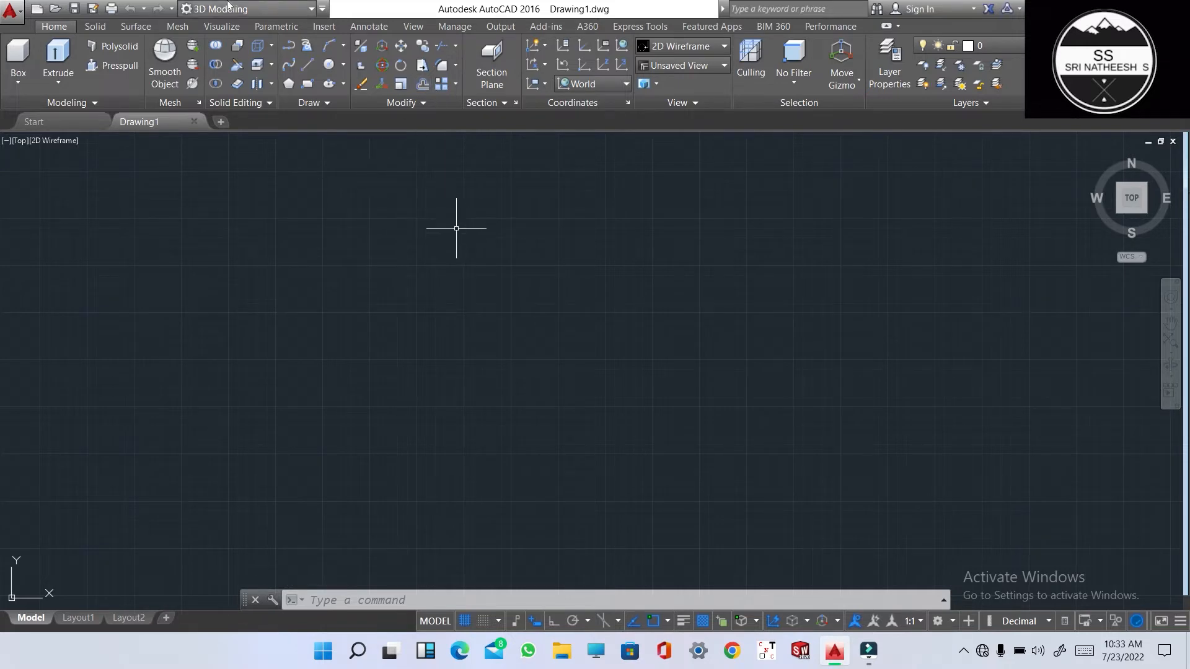
pyautogui.click(245, 12)
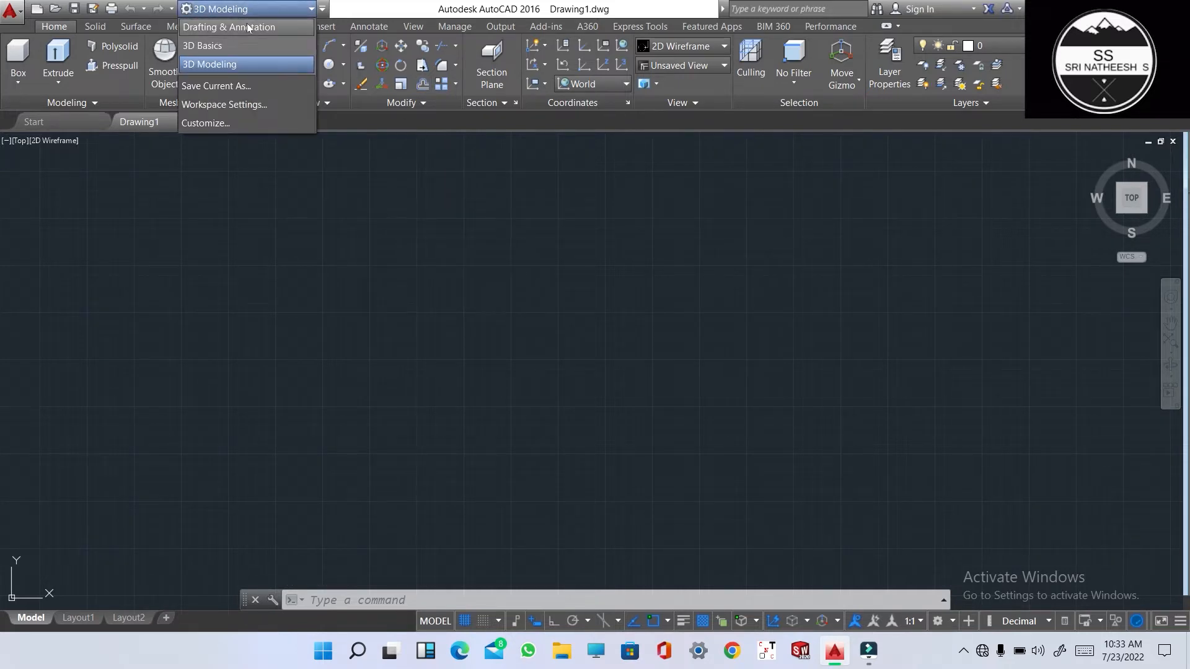
pyautogui.click(247, 24)
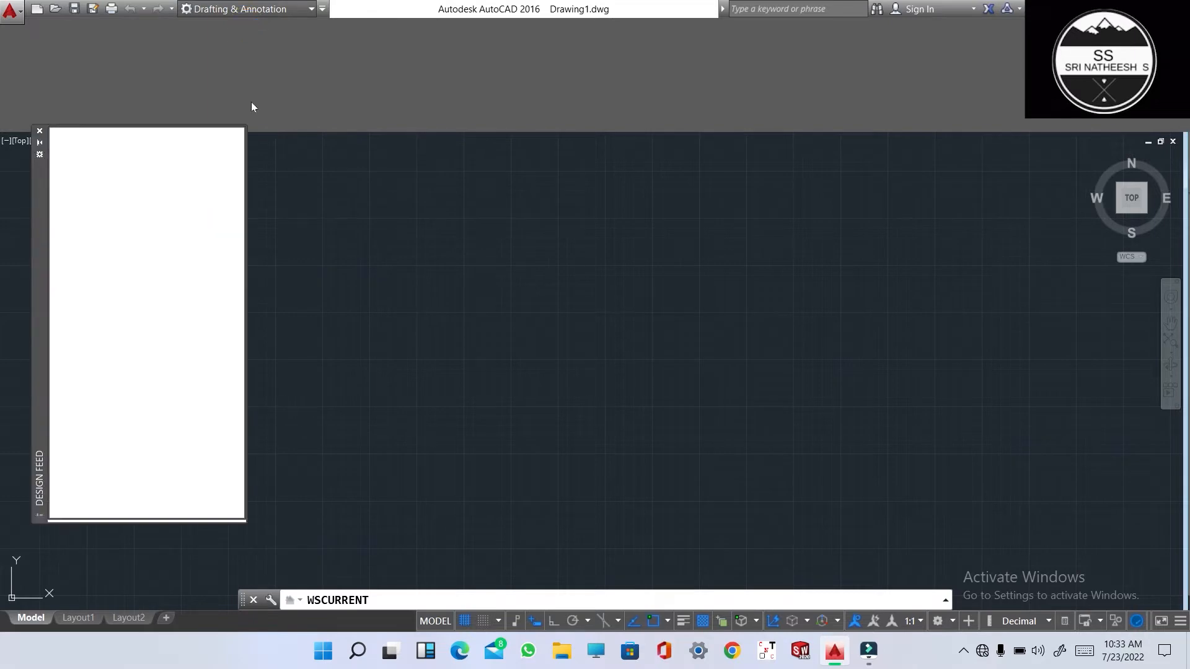
pyautogui.click(40, 131)
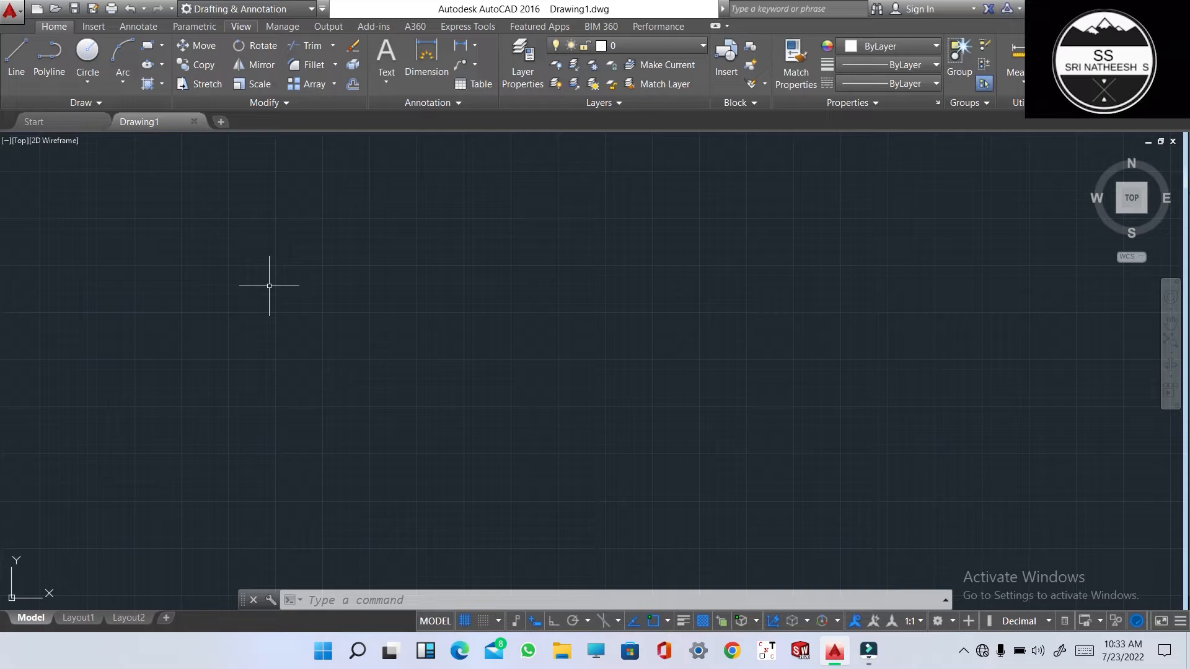
pyautogui.click(377, 54)
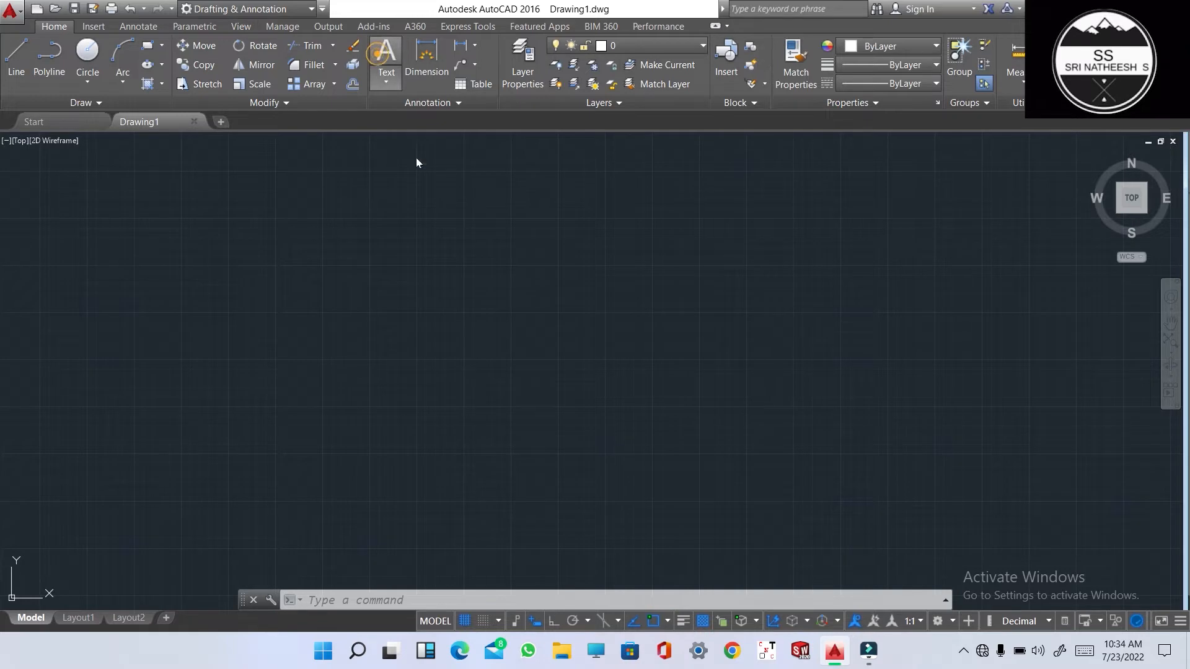
pyautogui.click(346, 205)
pyautogui.click(1004, 403)
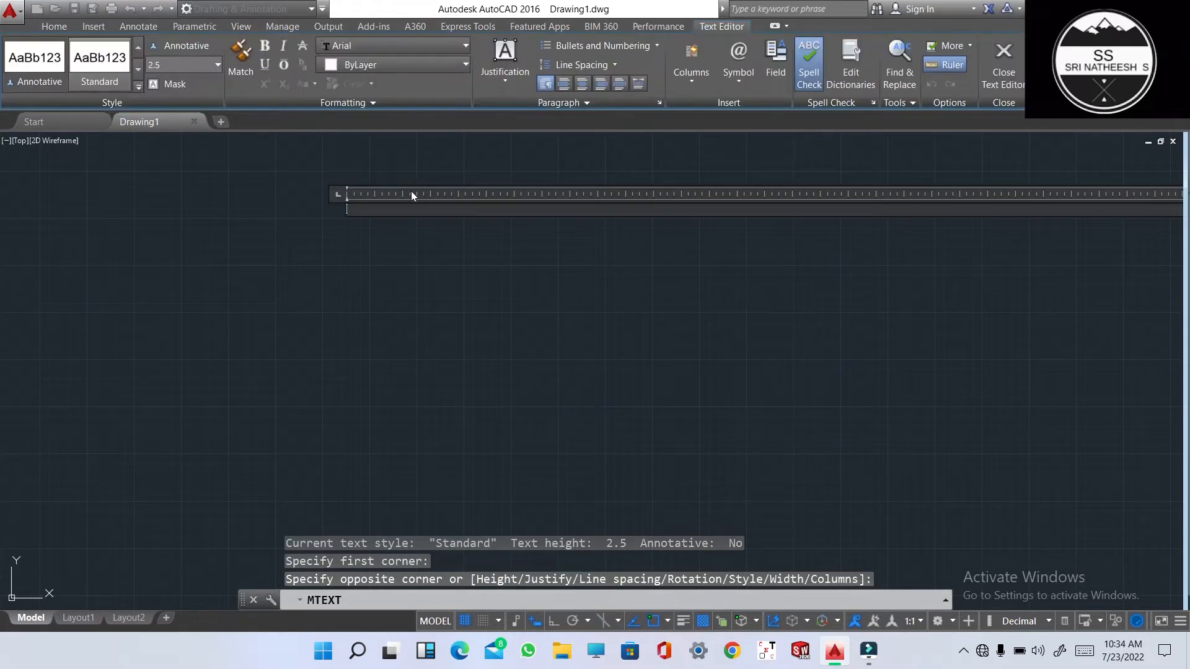
pyautogui.write('9')
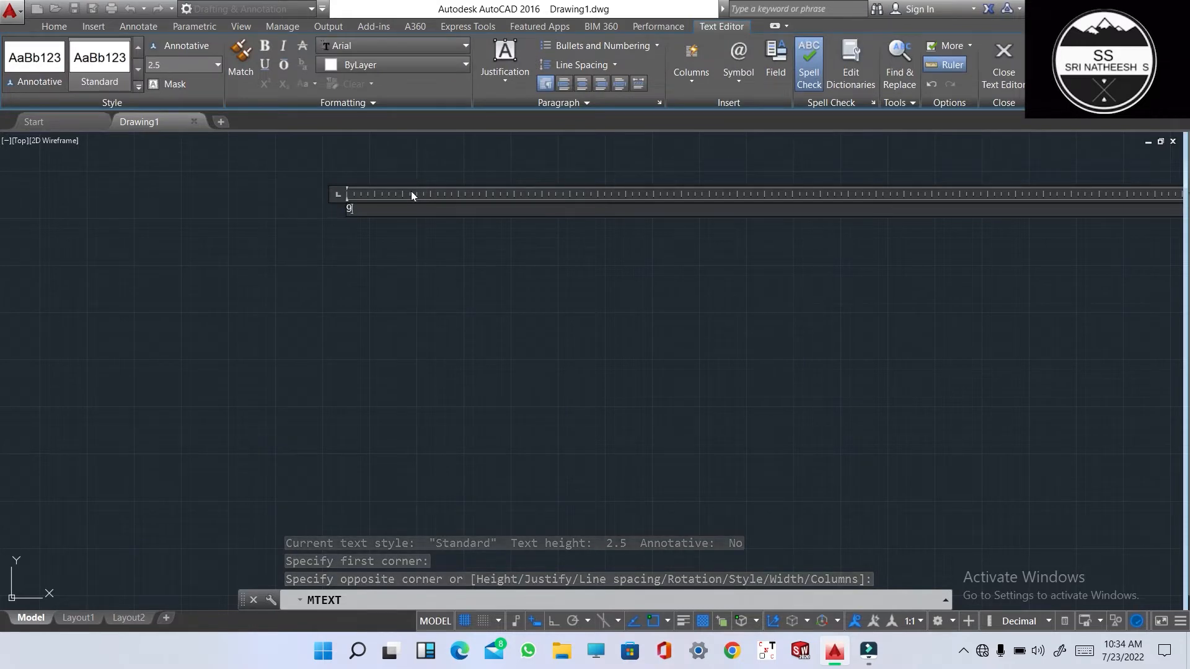
pyautogui.scroll(4, 351, 231)
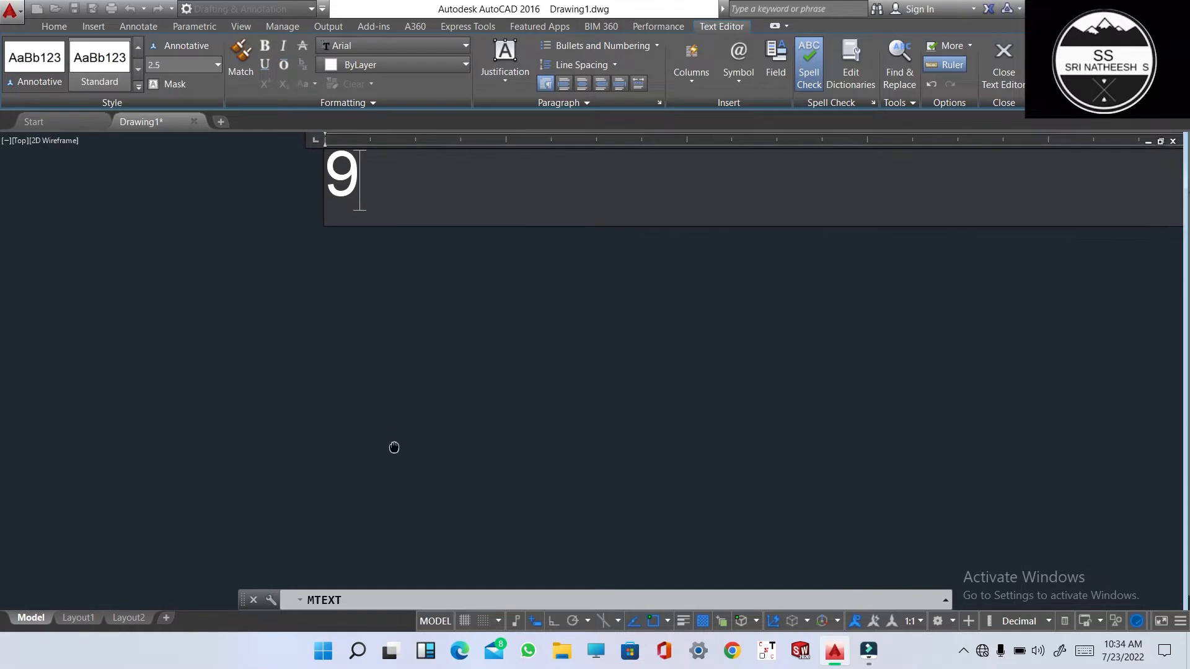
pyautogui.moveTo(393, 481); pyautogui.dragTo(395, 506, button='middle')
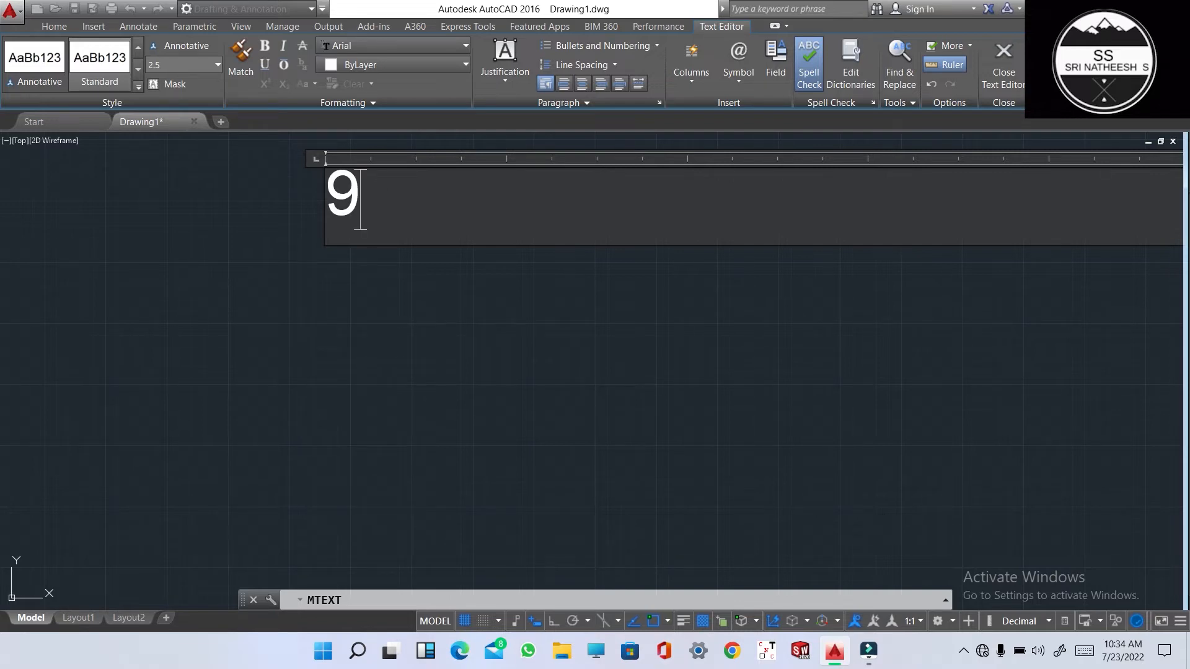
pyautogui.press('BackSpace')
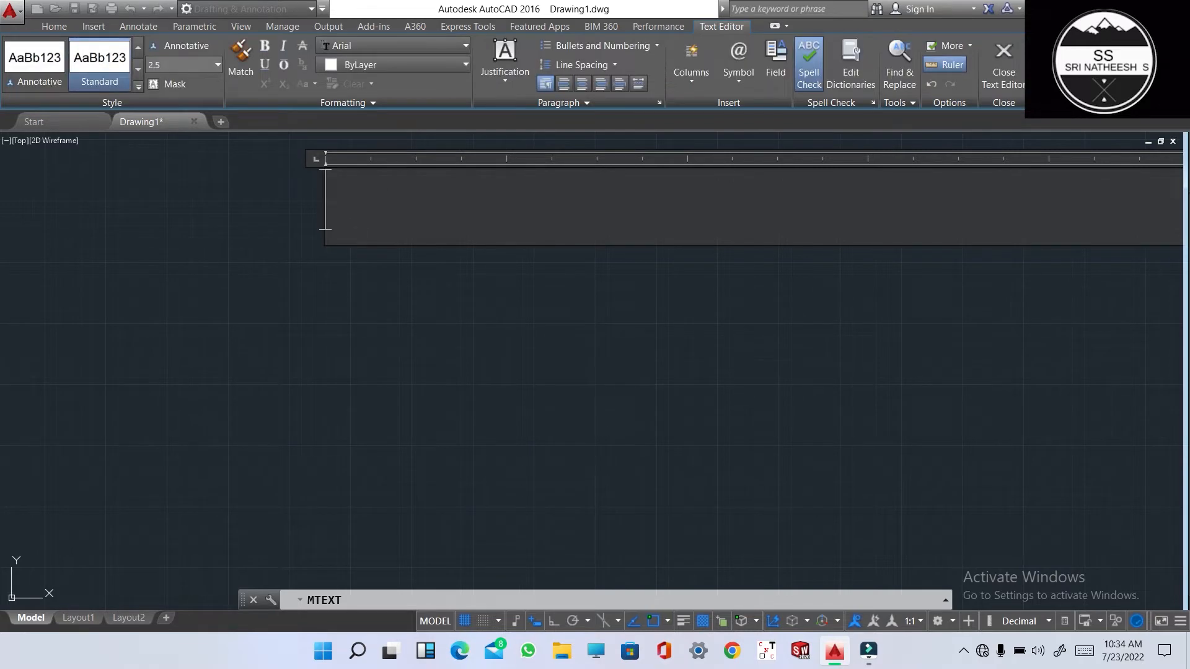
pyautogui.hotkey('ctrl', 'z')
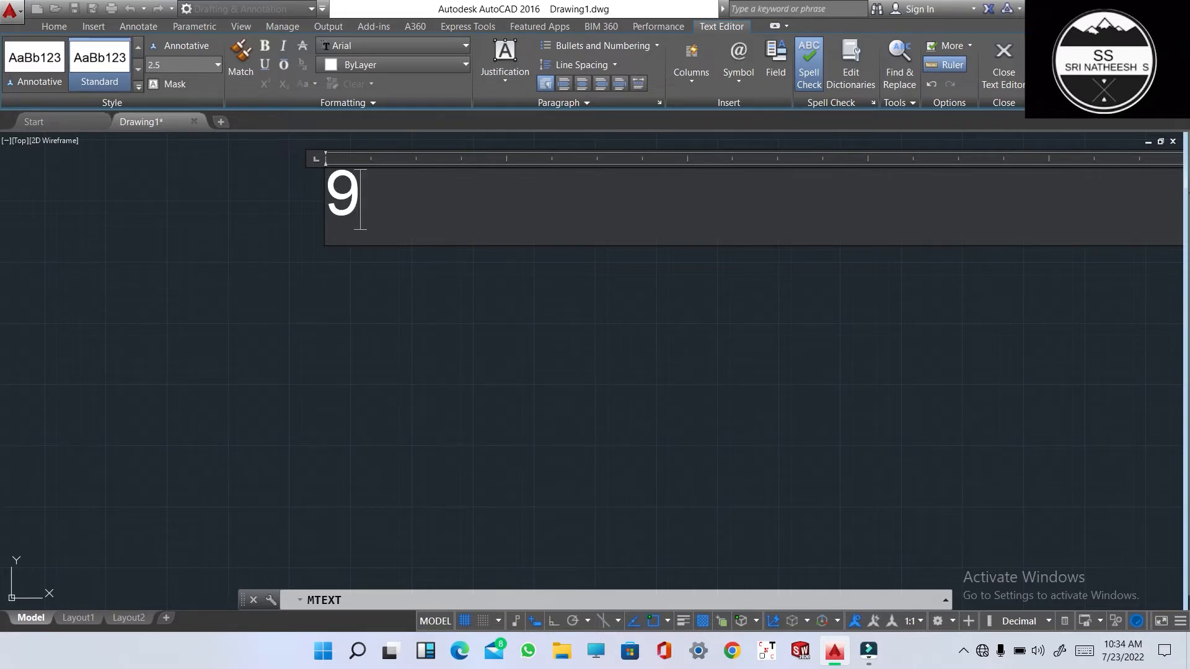
pyautogui.hotkey('ctrl', 'z')
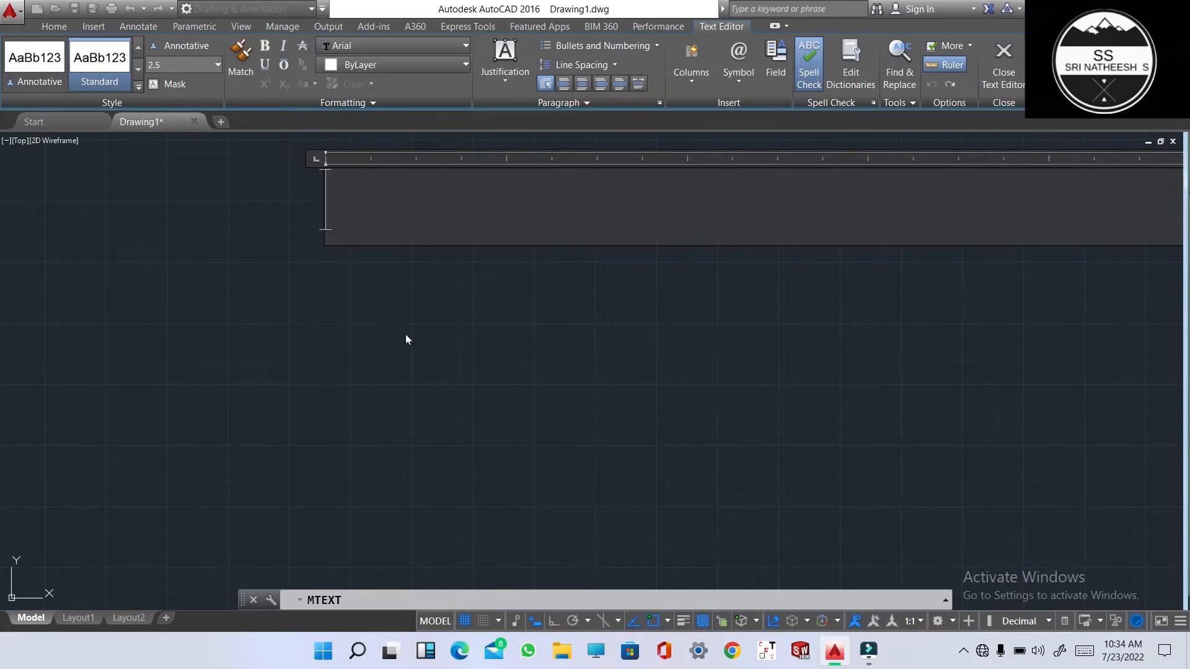
pyautogui.press('Return')
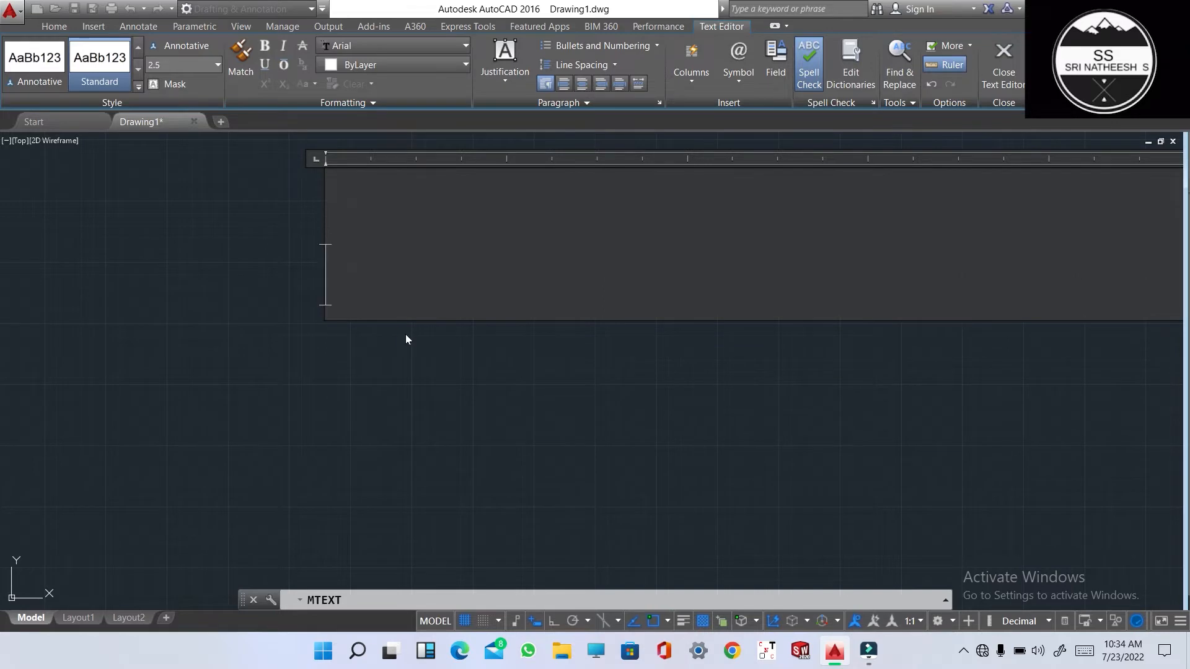
pyautogui.press('Escape')
pyautogui.click(660, 325)
pyautogui.scroll(-2, 644, 328)
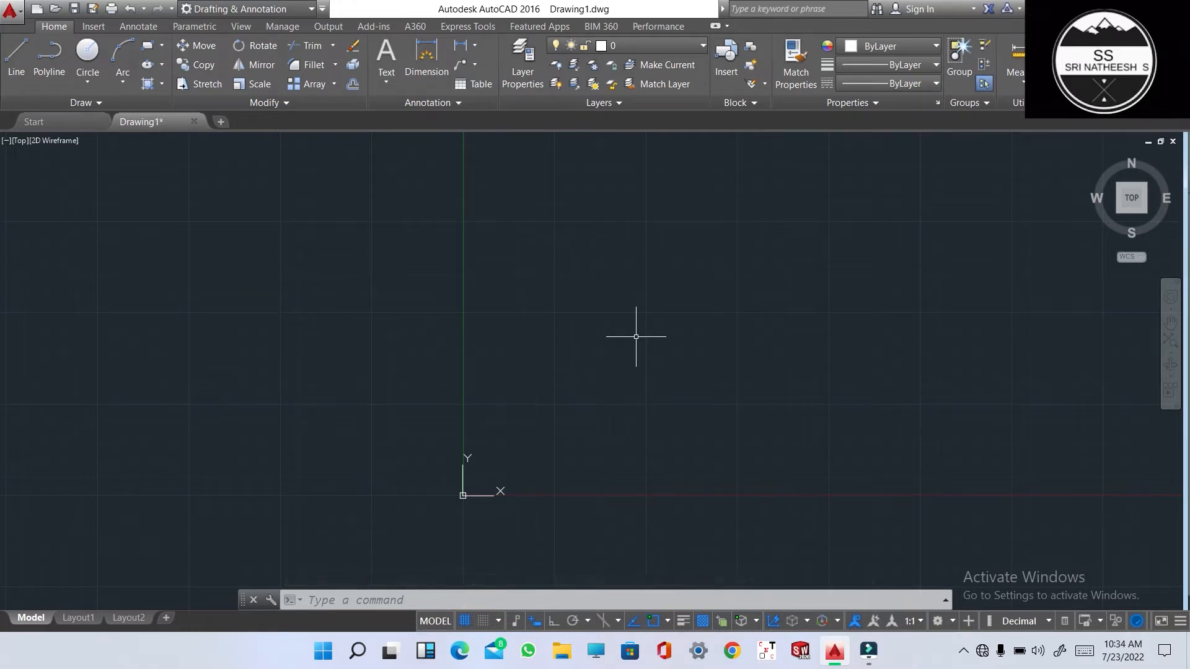
# Step: Configure the drawing units with a length precision of 0.00 and millimeters as the insertion scale
pyautogui.write('units')
pyautogui.press('Return')
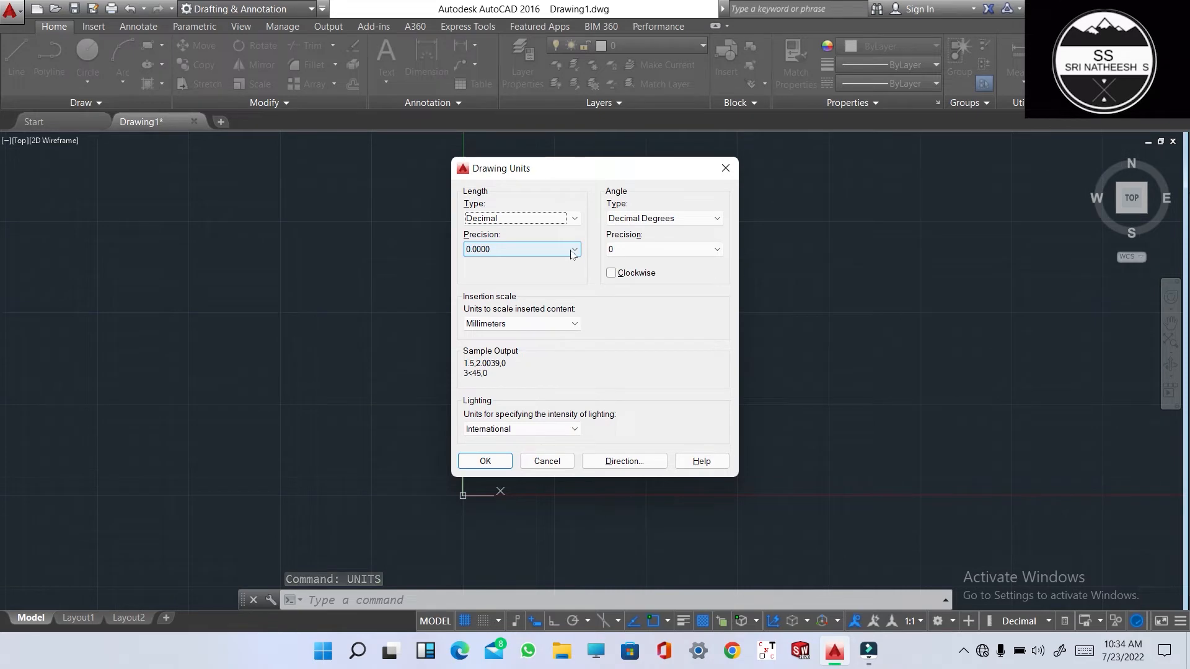
pyautogui.click(573, 251)
pyautogui.click(541, 283)
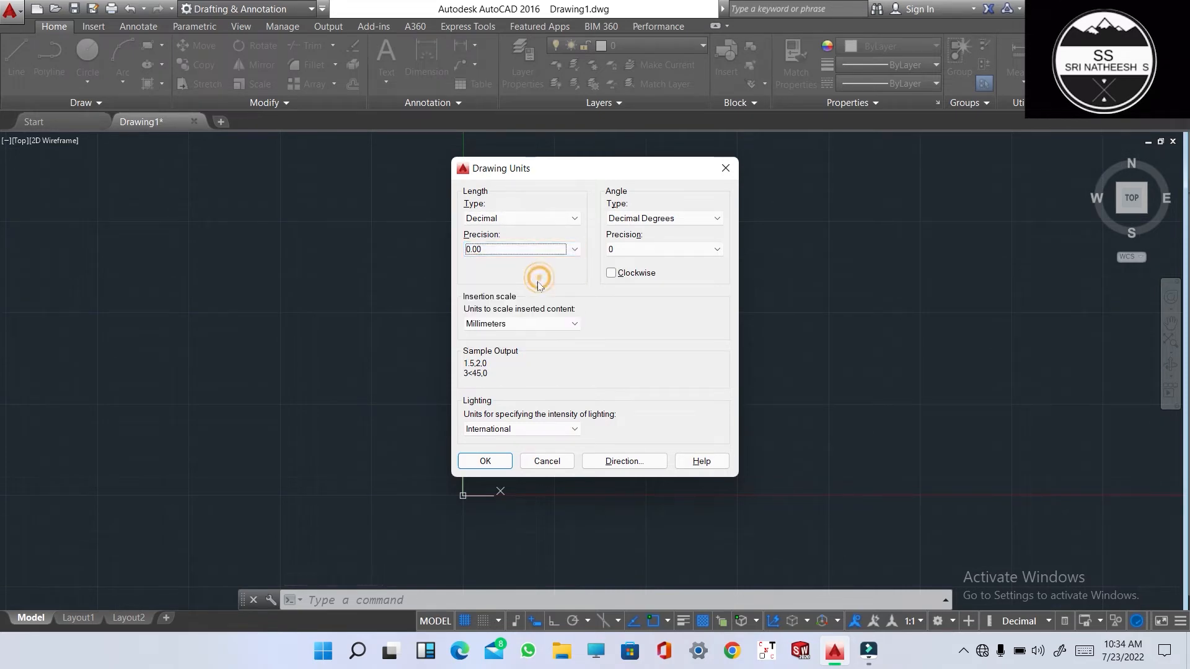
pyautogui.click(544, 324)
pyautogui.click(526, 373)
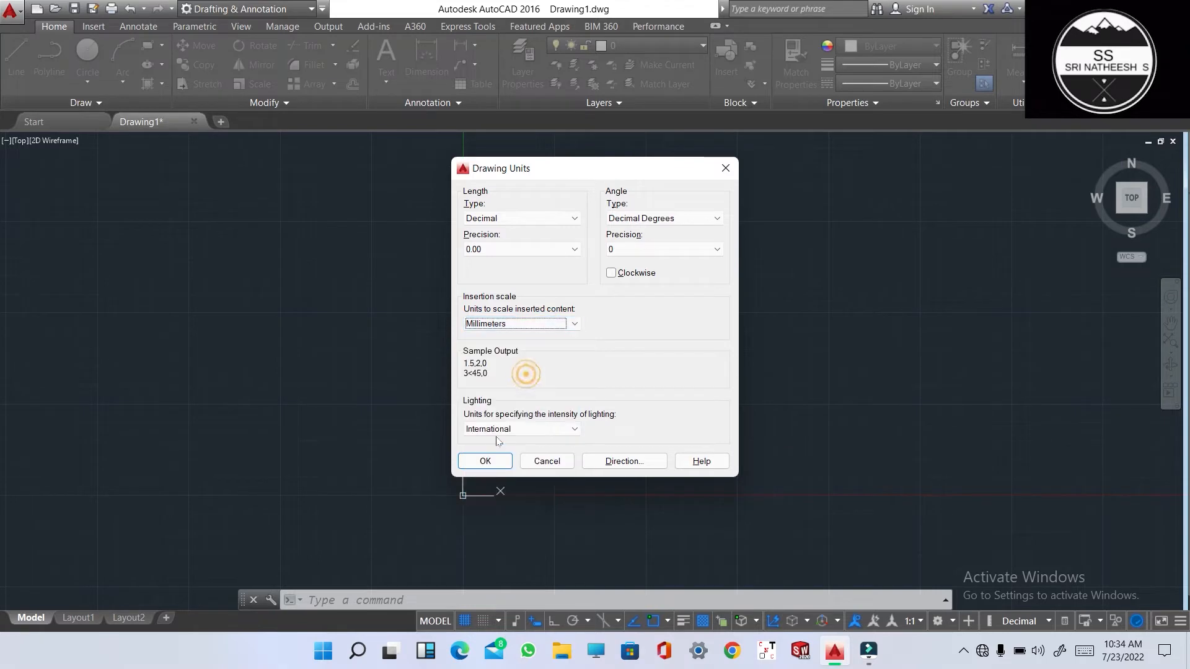
pyautogui.click(486, 462)
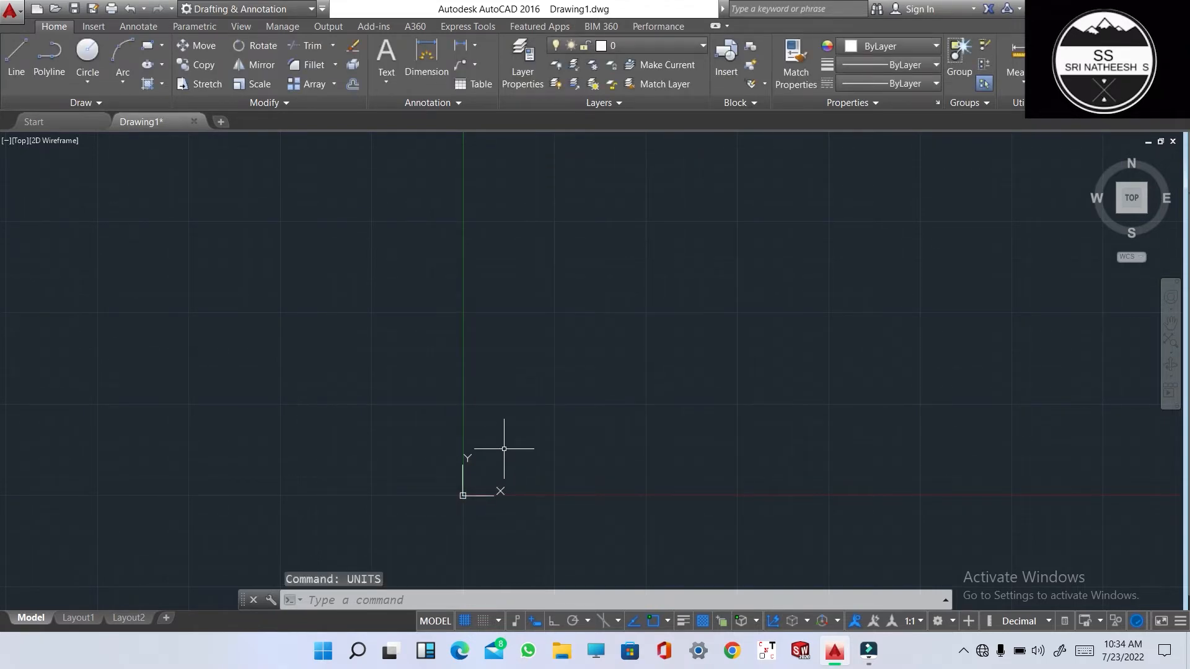
# Step: Set the model space limits with the lower left corner at 0,0 and the upper right corner at 500,500
pyautogui.write('LIMITS')
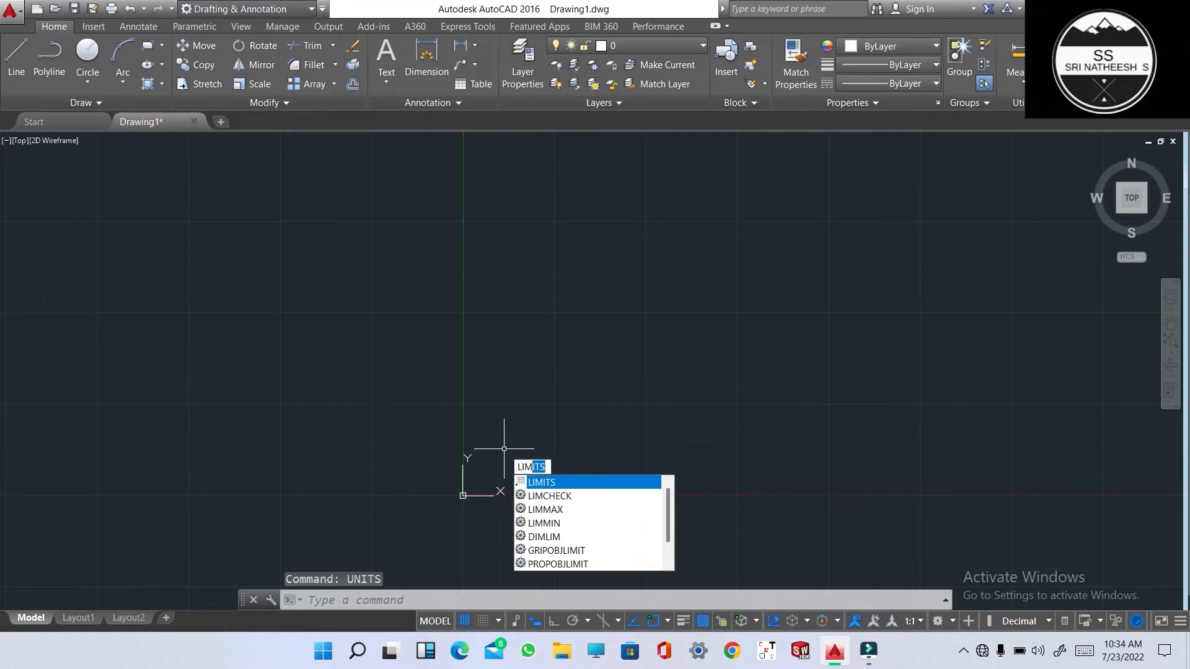
pyautogui.press('Return')
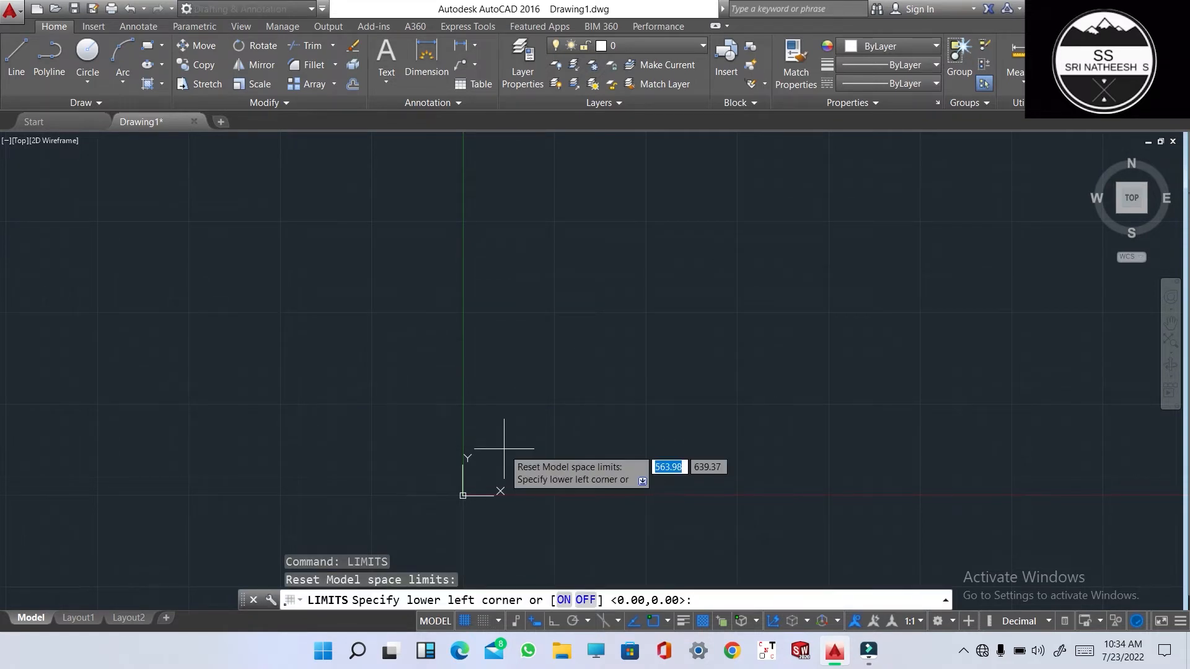
pyautogui.write('0,0')
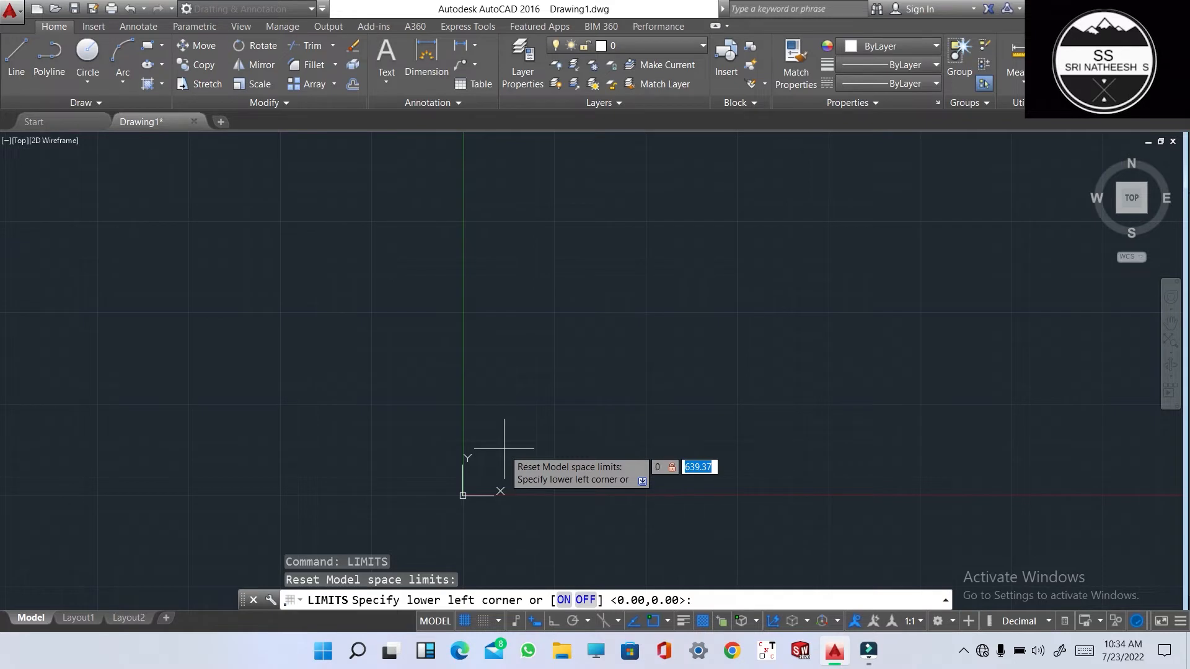
pyautogui.press('Return')
pyautogui.write('5')
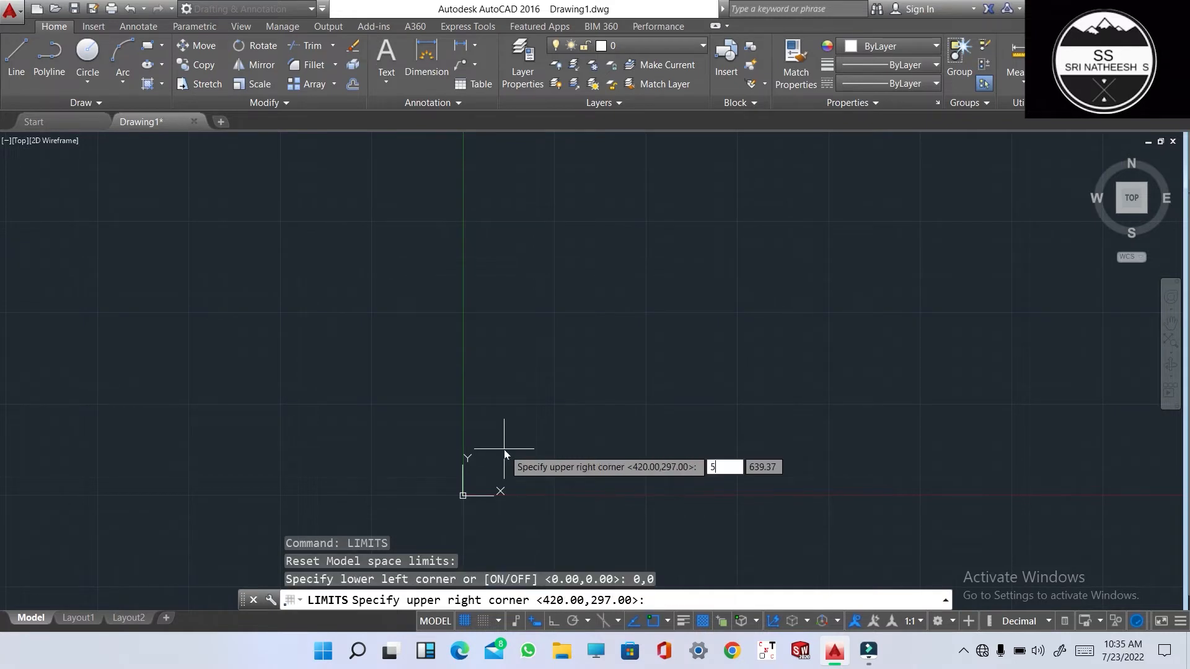
pyautogui.write('00,500')
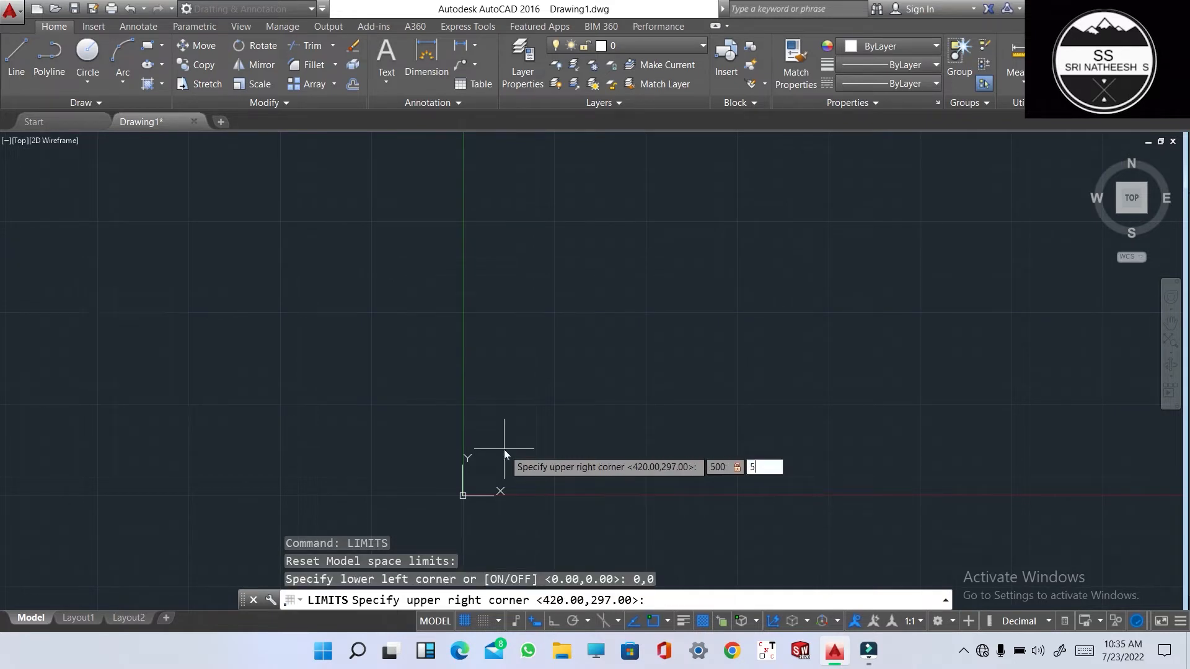
pyautogui.press('Return')
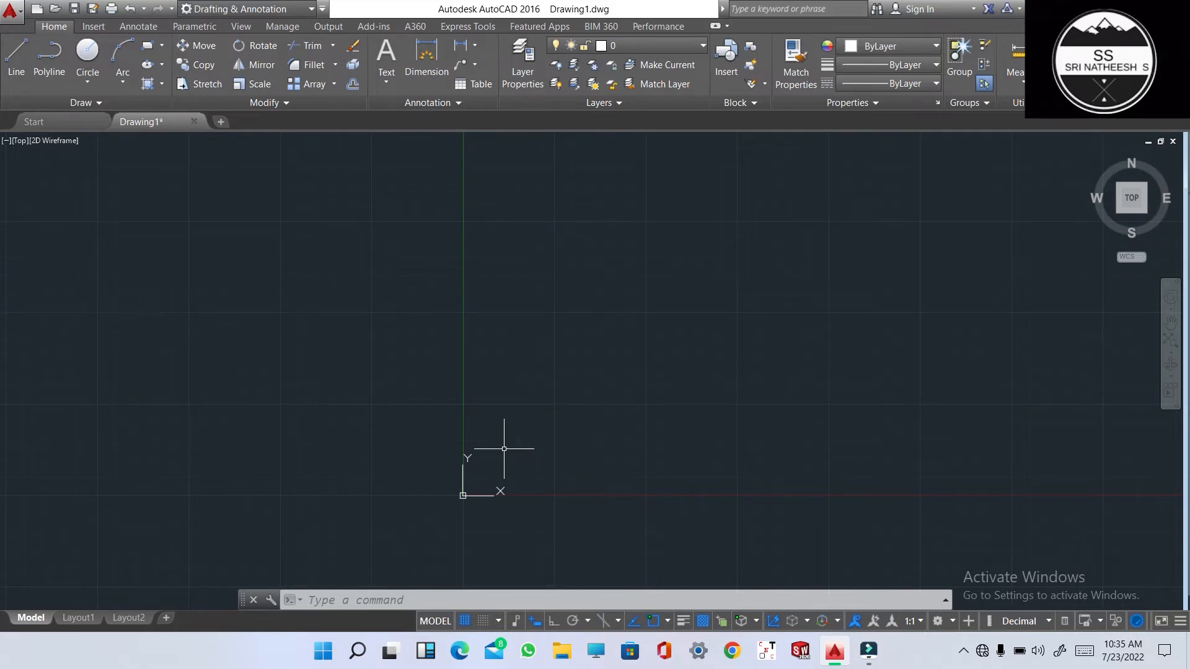
# Step: Zoom the drawing view with the All option to fit the full drawing limits
pyautogui.write('ZOOM')
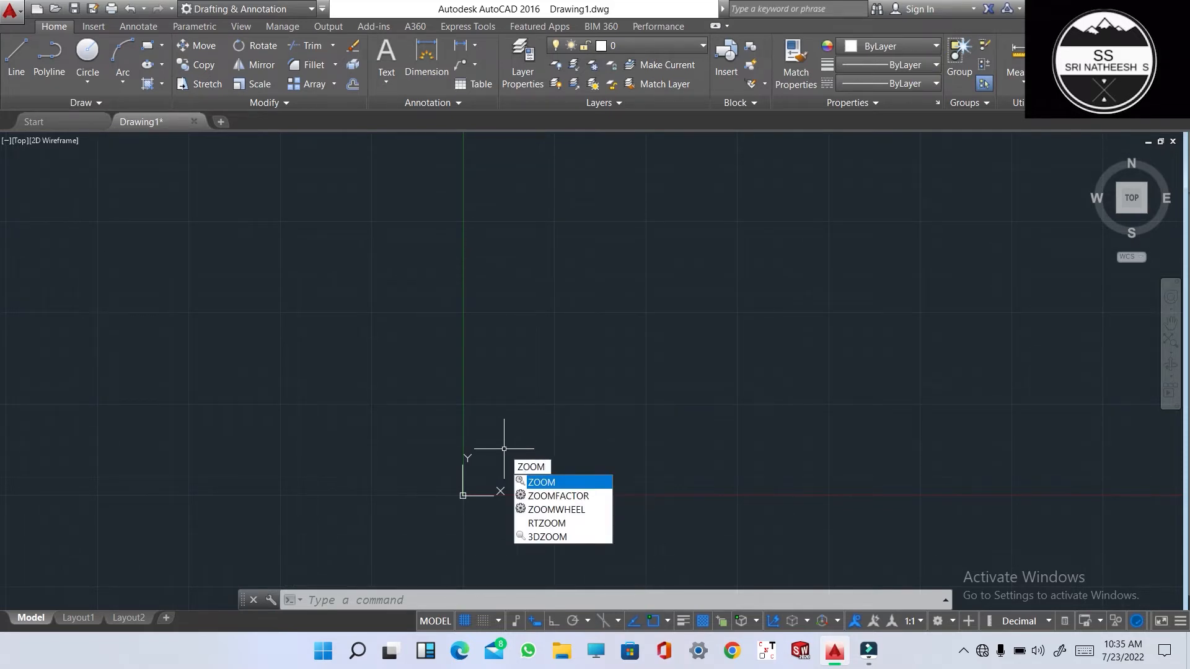
pyautogui.press('Return')
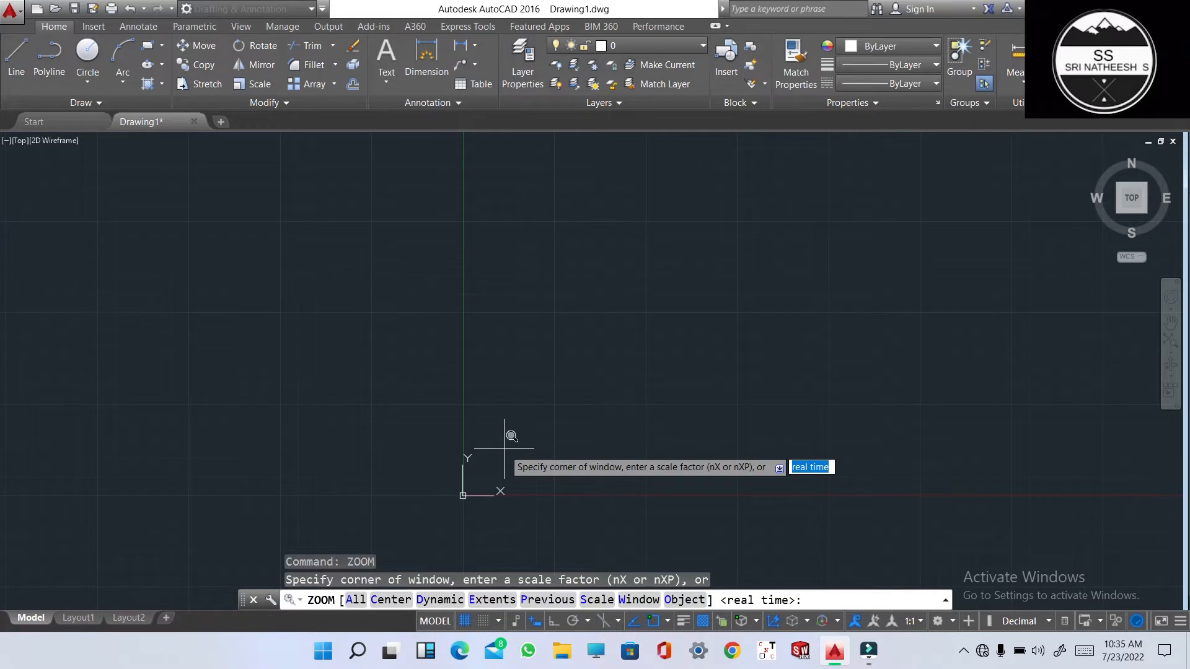
pyautogui.write('A')
pyautogui.press('Return')
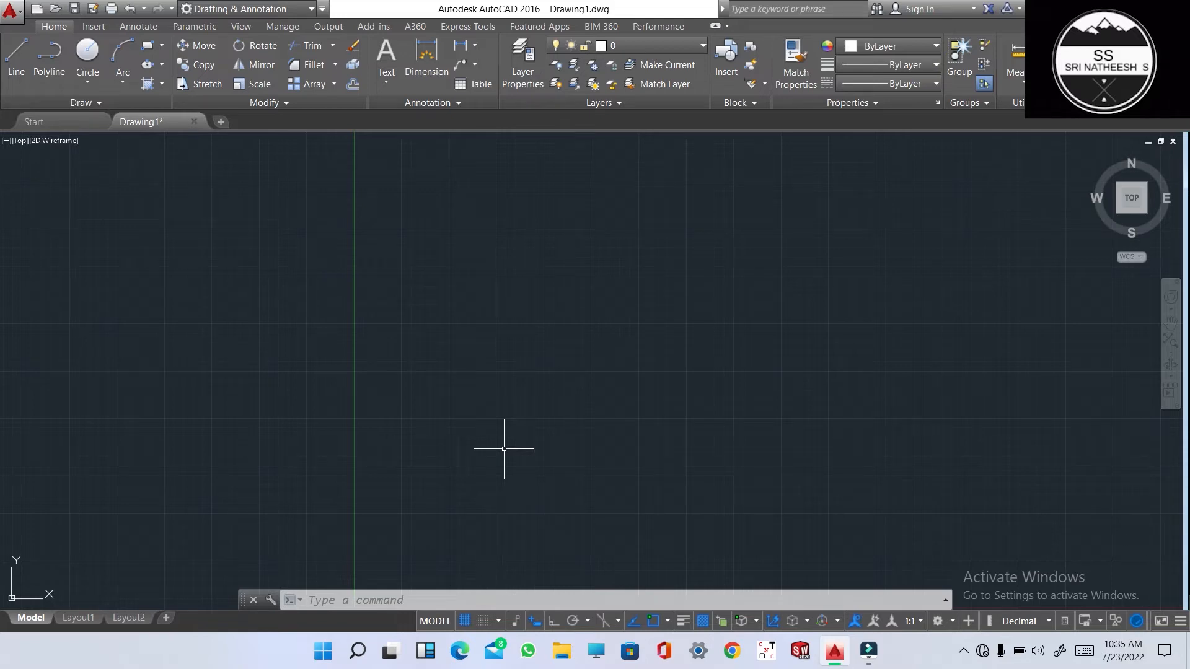
pyautogui.write('c')
pyautogui.press('Return')
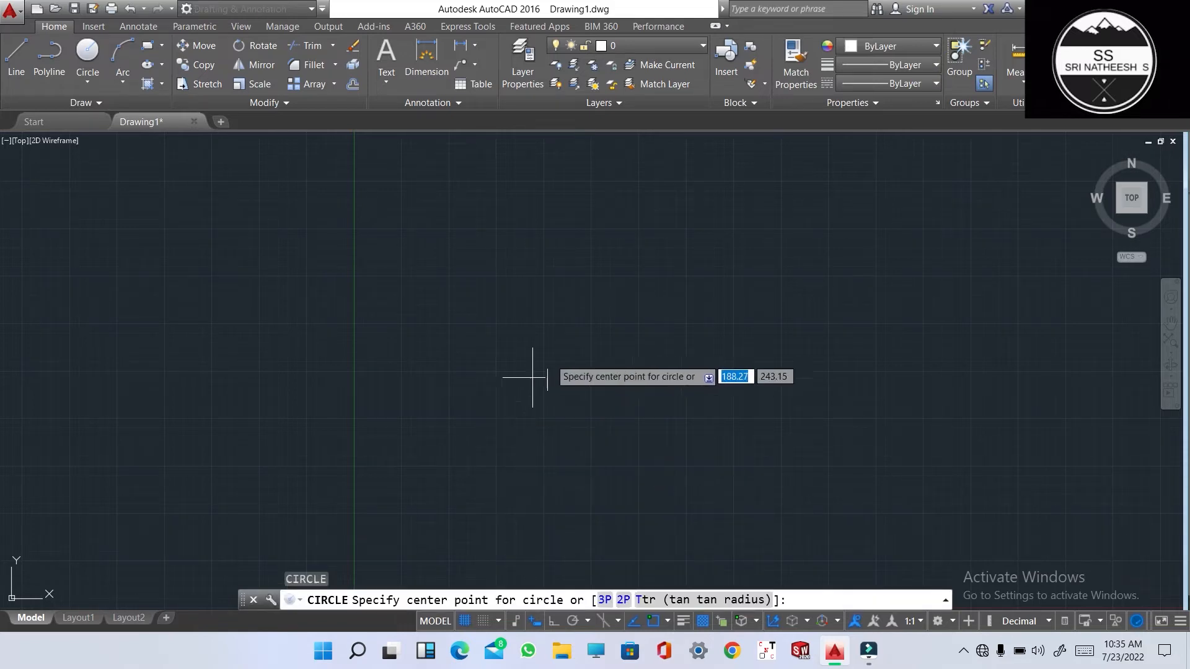
pyautogui.click(557, 351)
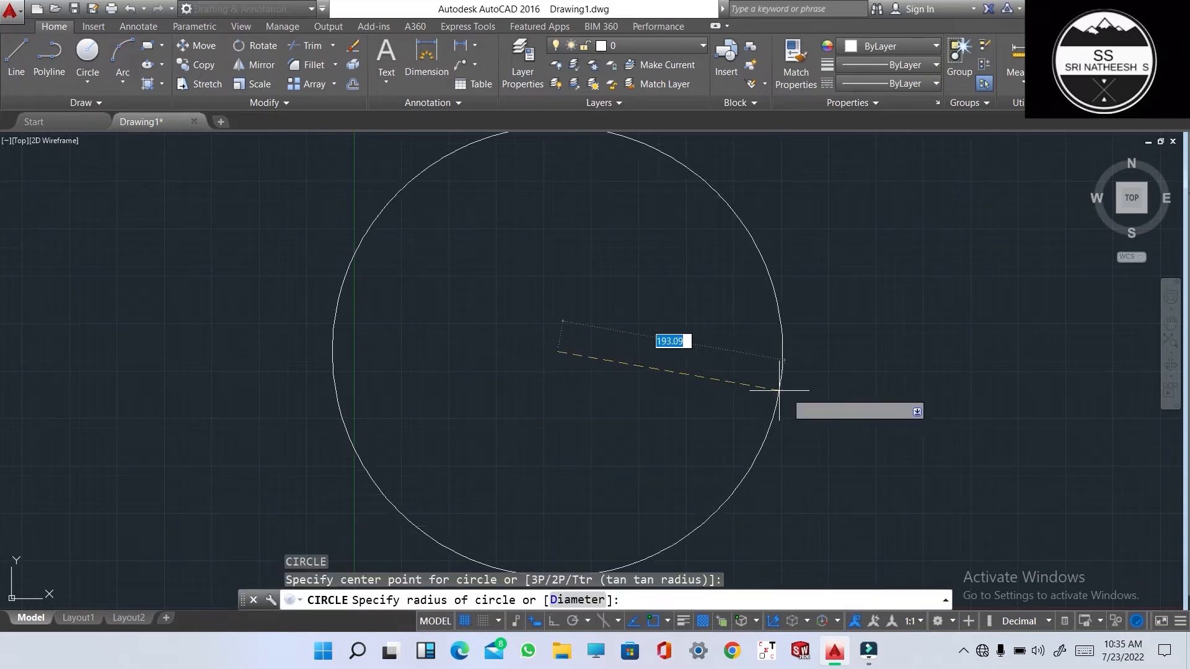
pyautogui.click(732, 343)
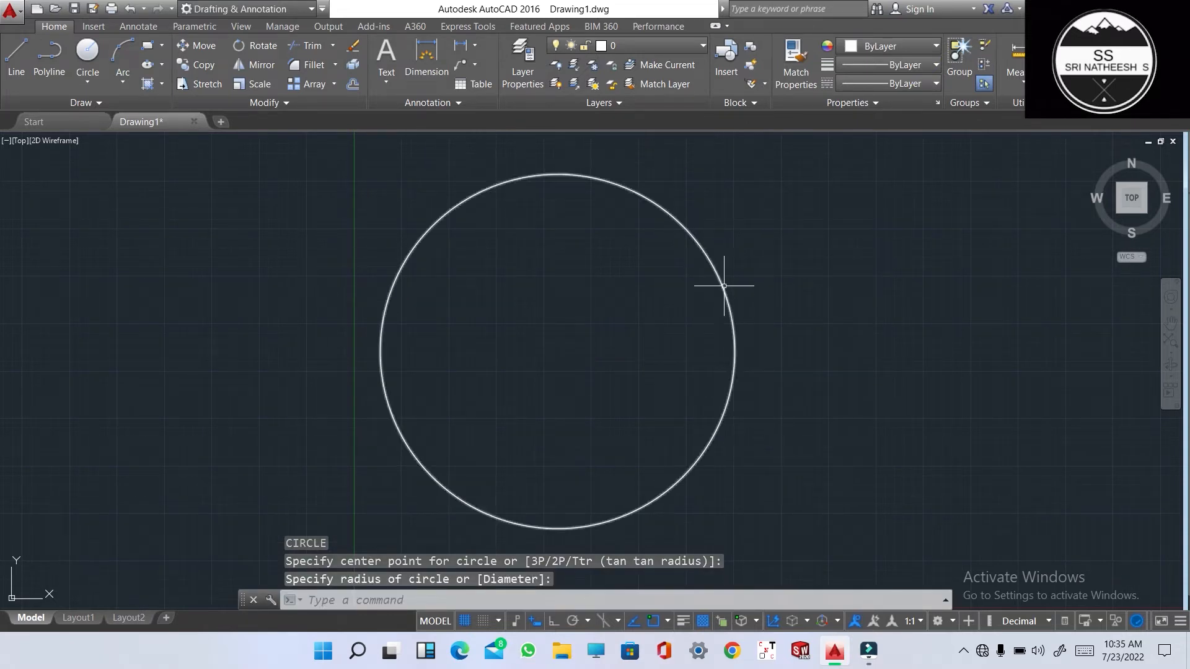
pyautogui.hotkey('ctrl', 'z')
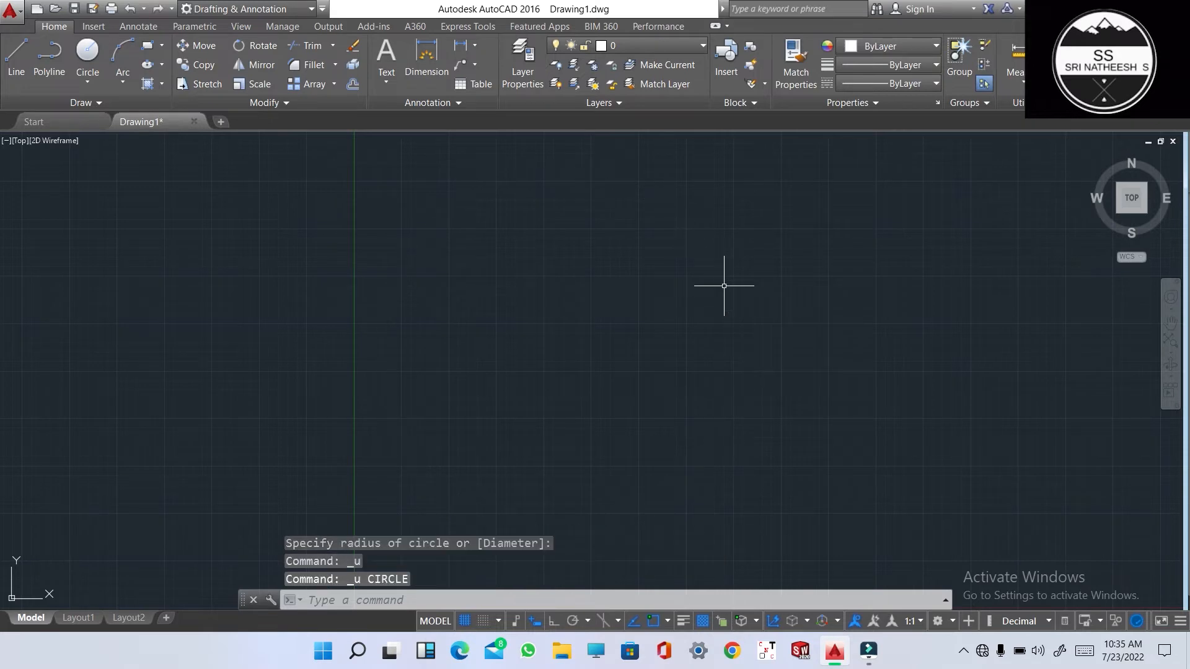
# Step: Draw a circle with a radius of 210 mm near the middle of the drawing area
pyautogui.write('c')
pyautogui.press('Return')
pyautogui.click(640, 322)
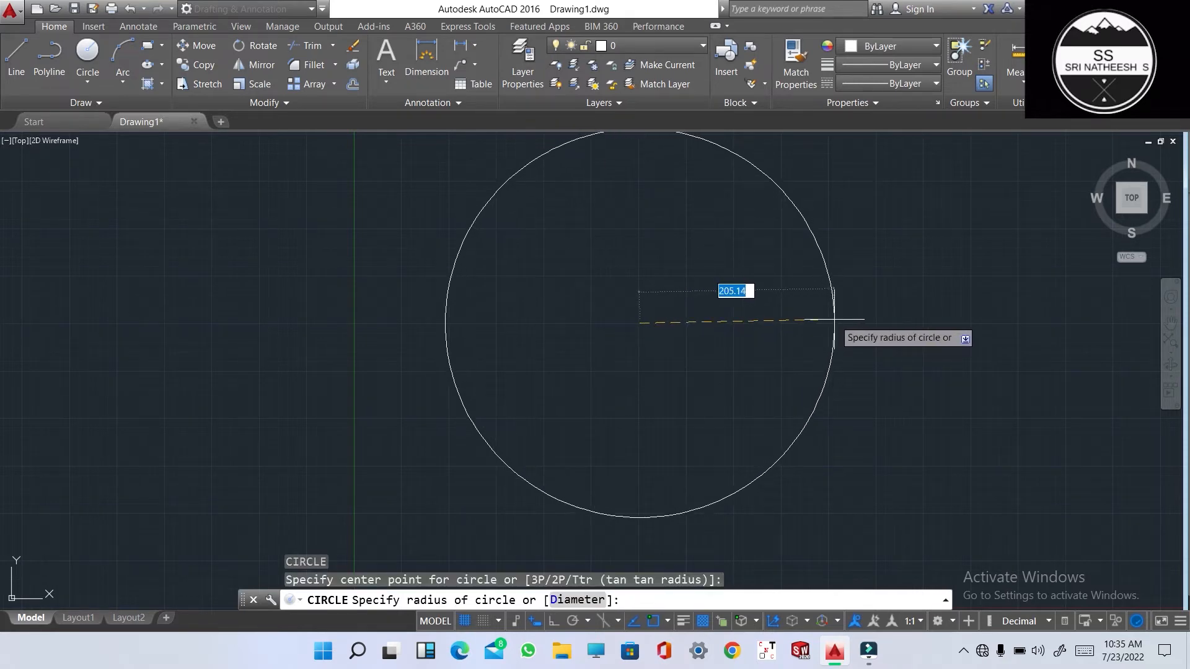
pyautogui.write('210')
pyautogui.press('Return')
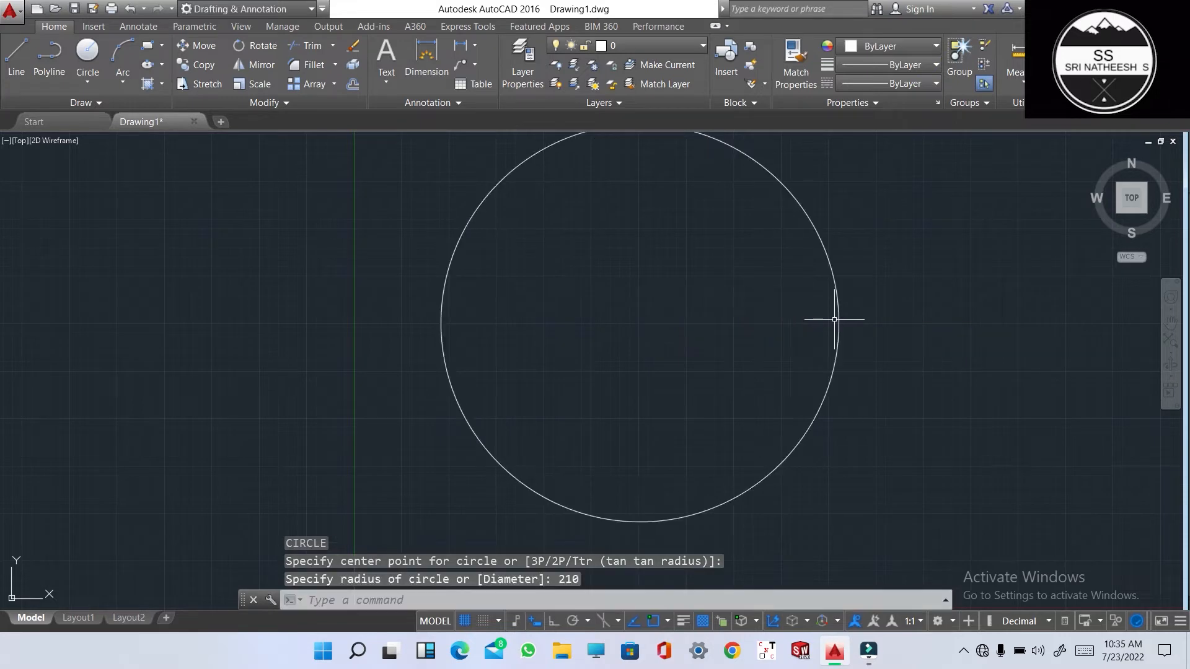
pyautogui.scroll(-1, 834, 319)
pyautogui.scroll(1, 807, 249)
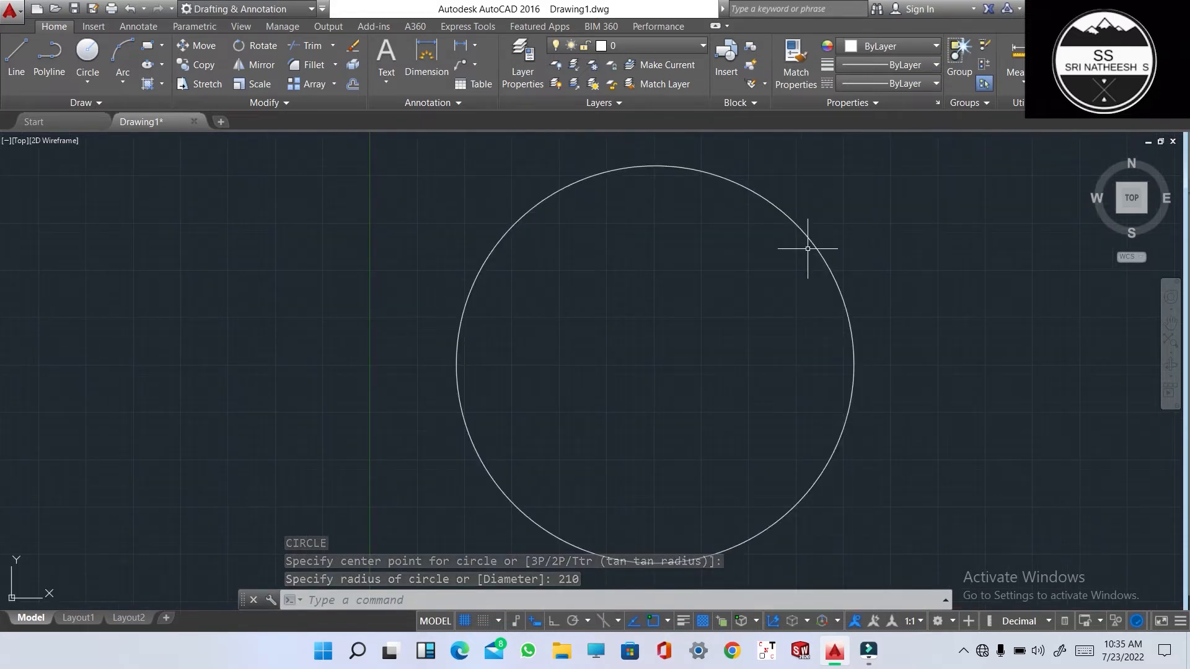
# Step: Draw a circle with a radius of 48 mm concentric with the large circle
pyautogui.press('Return')
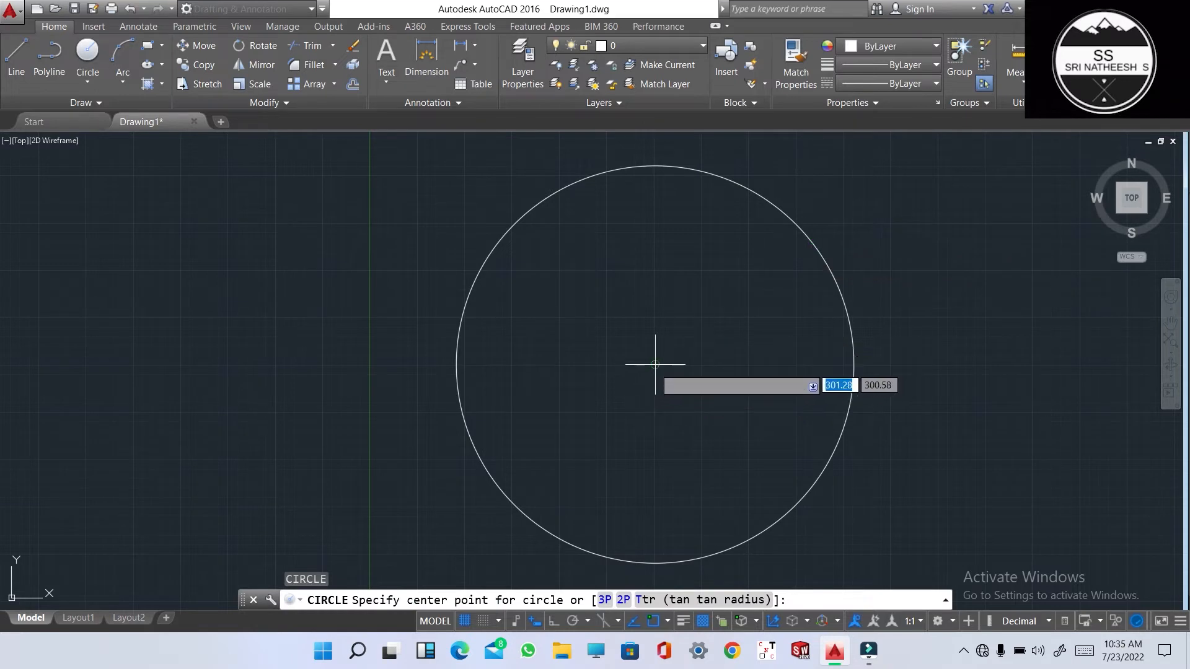
pyautogui.click(655, 365)
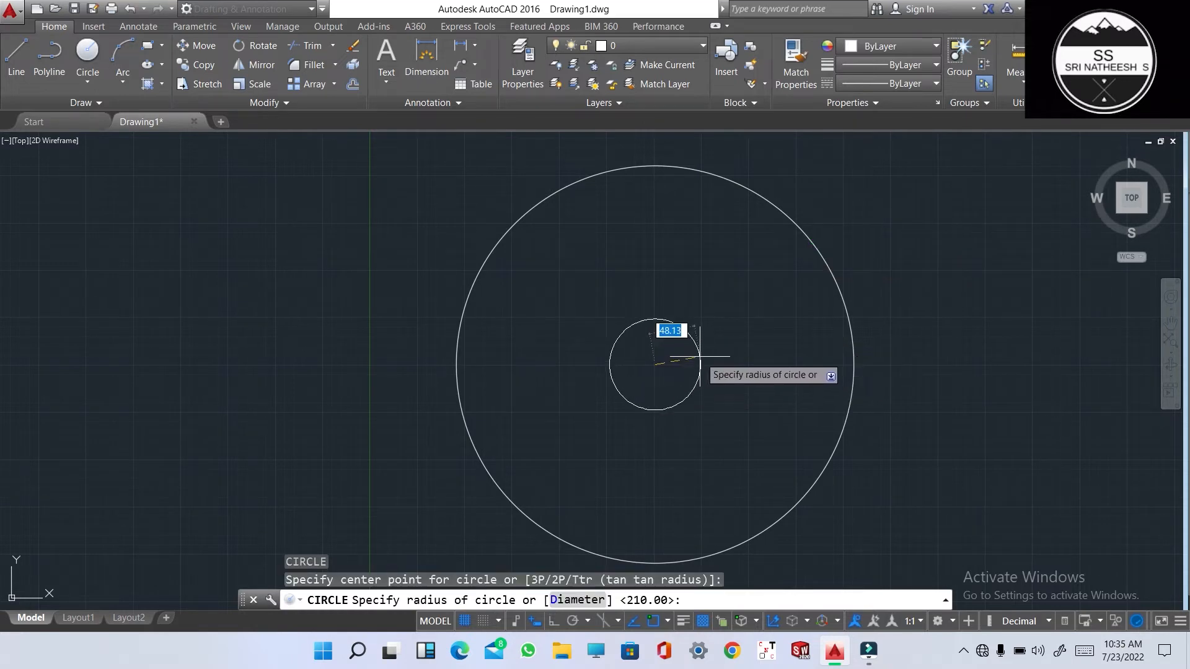
pyautogui.write('48')
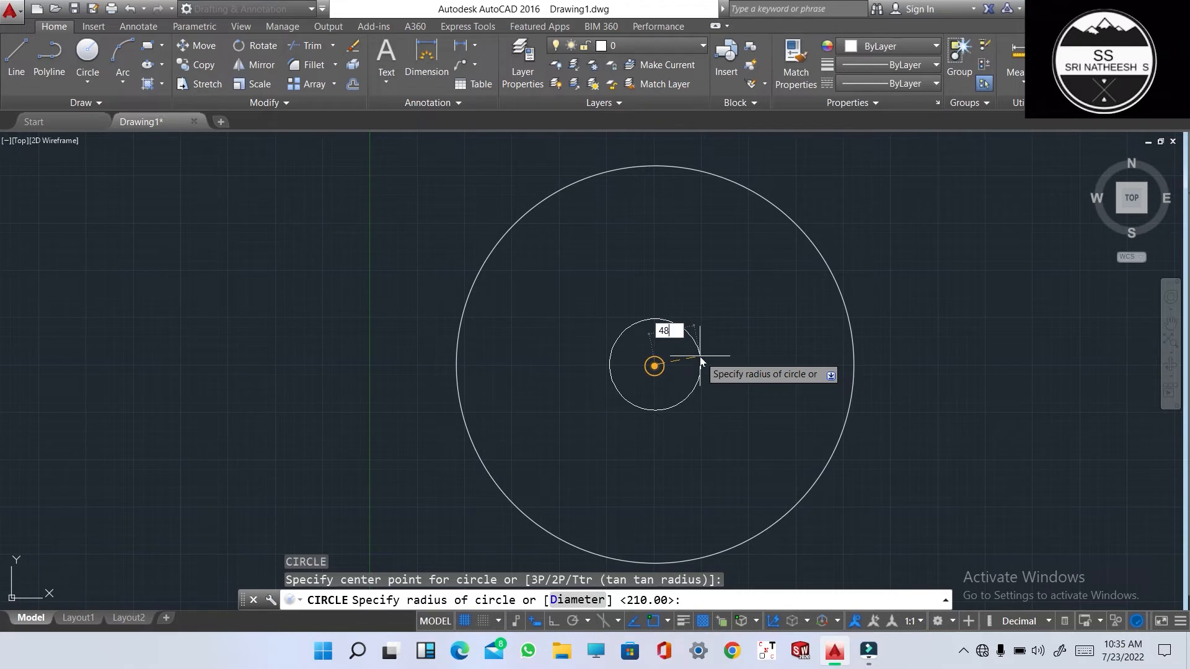
pyautogui.press('Return')
pyautogui.press('Return')
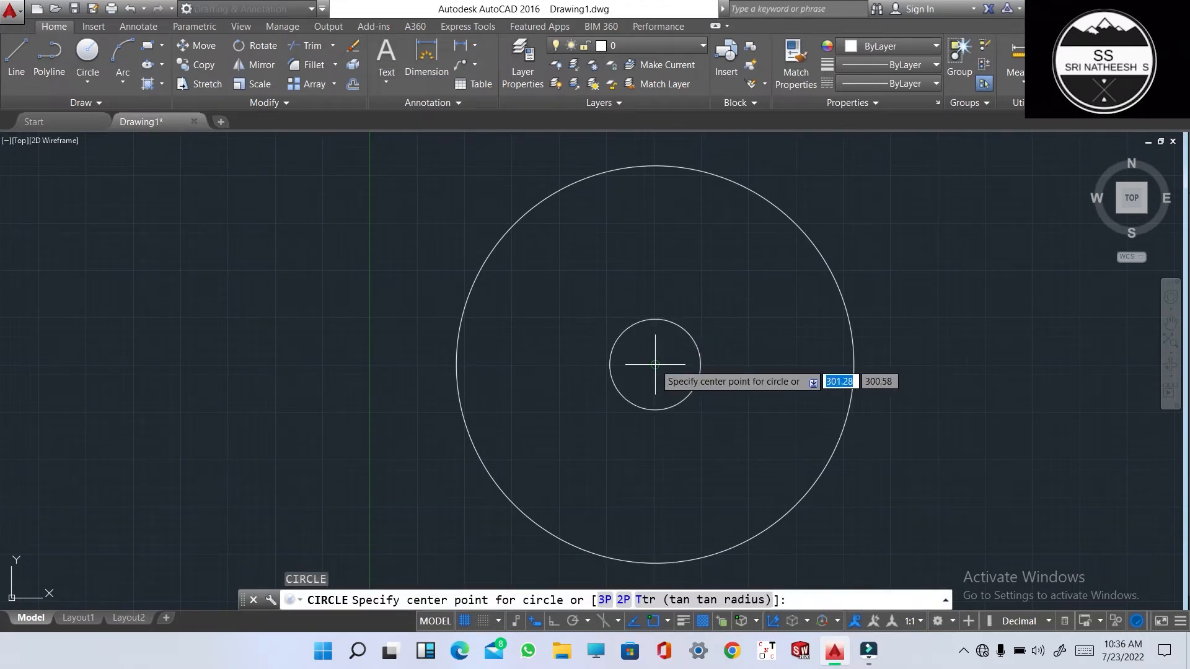
pyautogui.press('Escape')
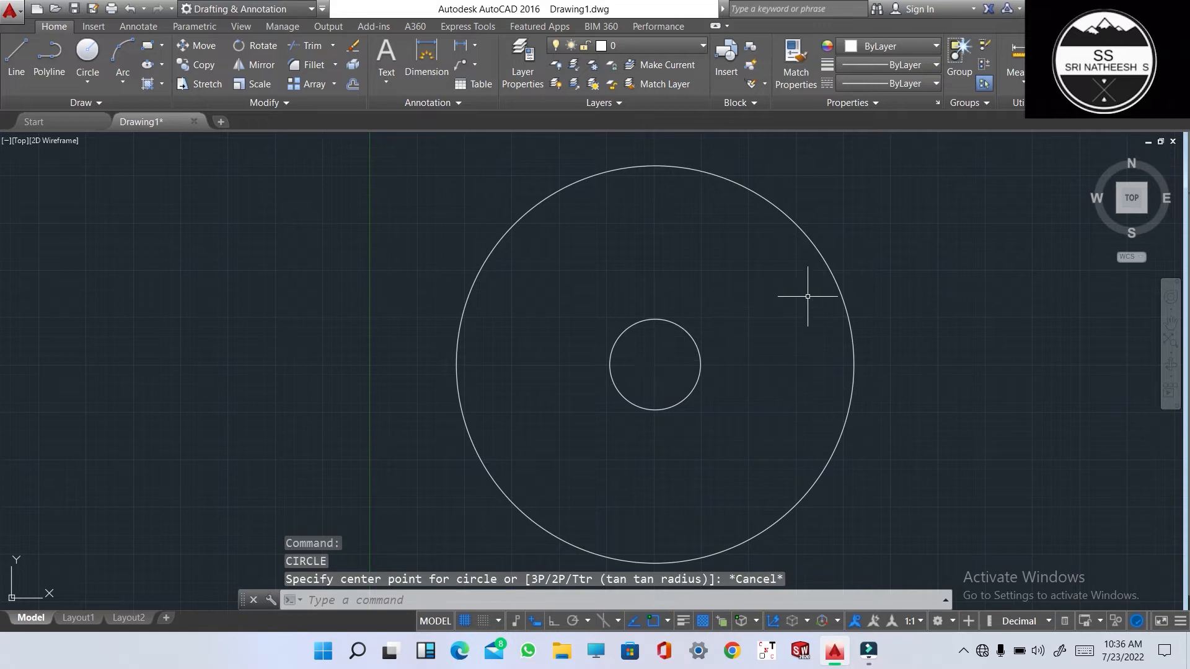
# Step: Offset the small inner circle outward by 10 mm
pyautogui.write('OF')
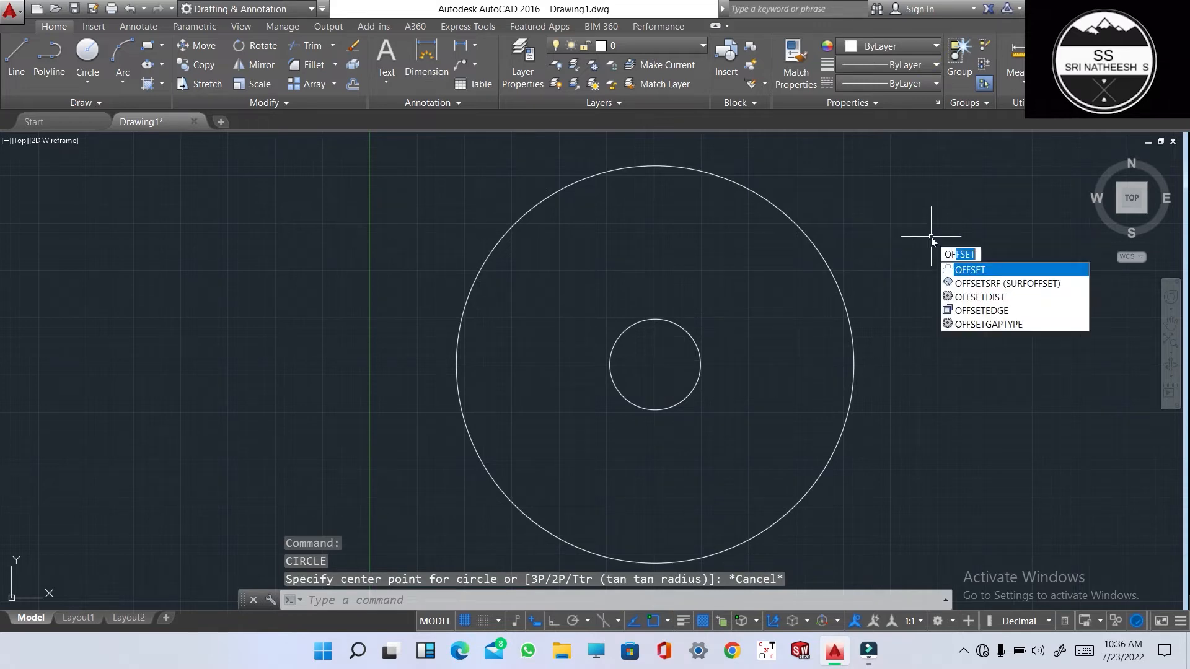
pyautogui.press('Return')
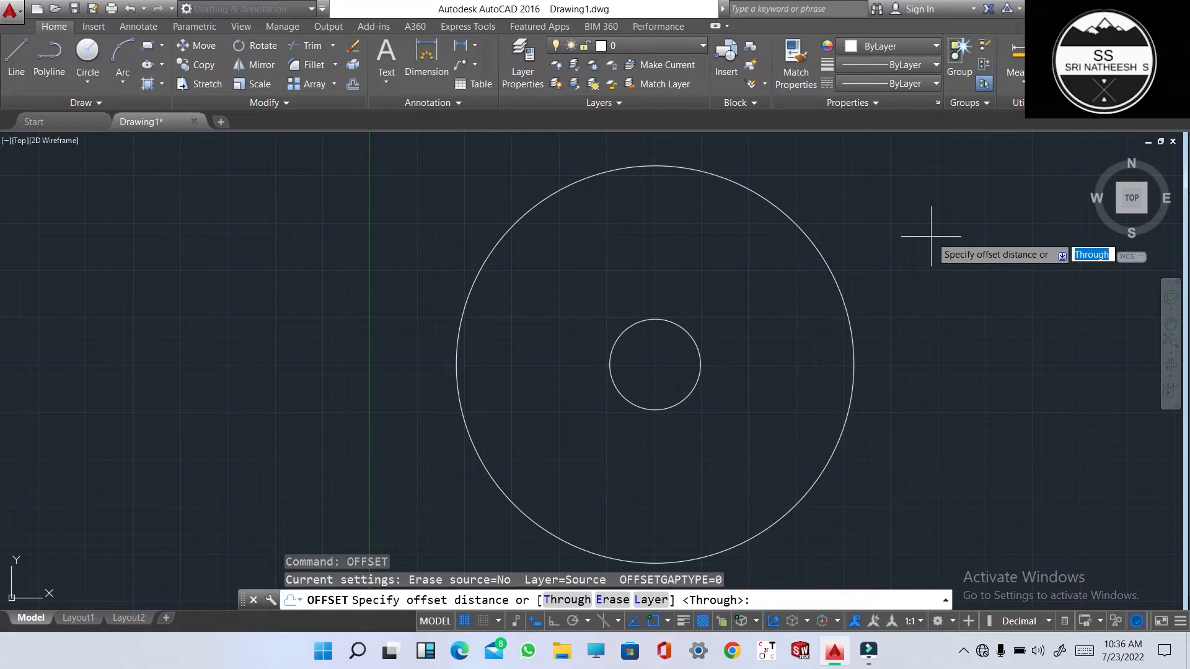
pyautogui.write('10')
pyautogui.press('Return')
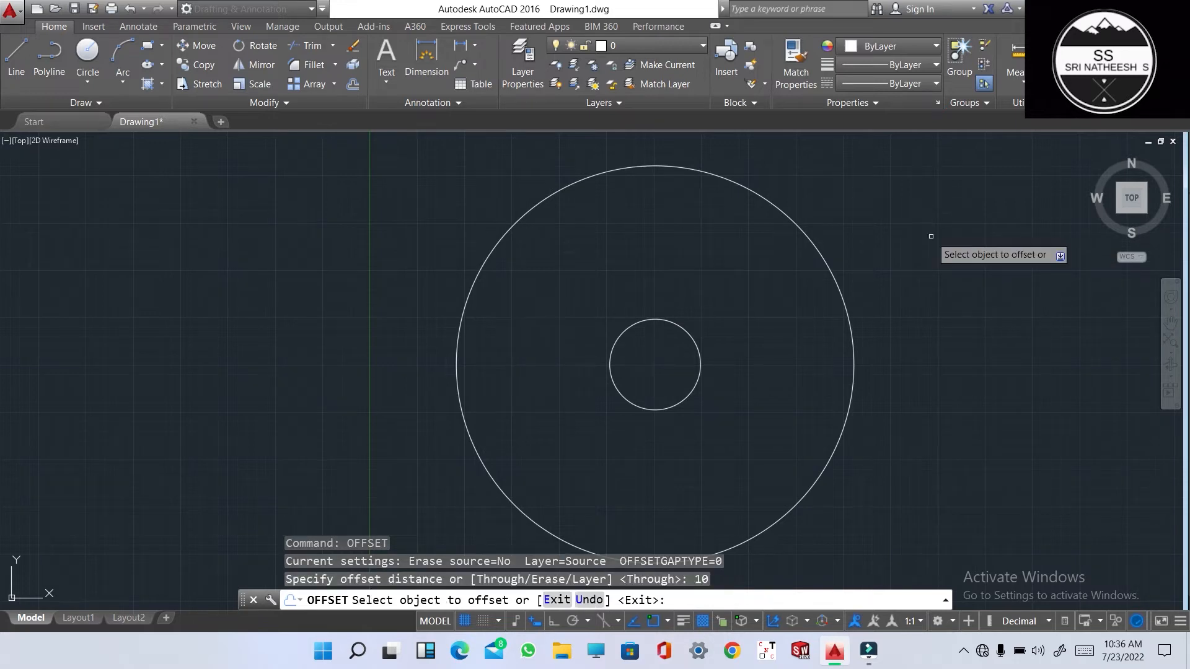
pyautogui.click(689, 336)
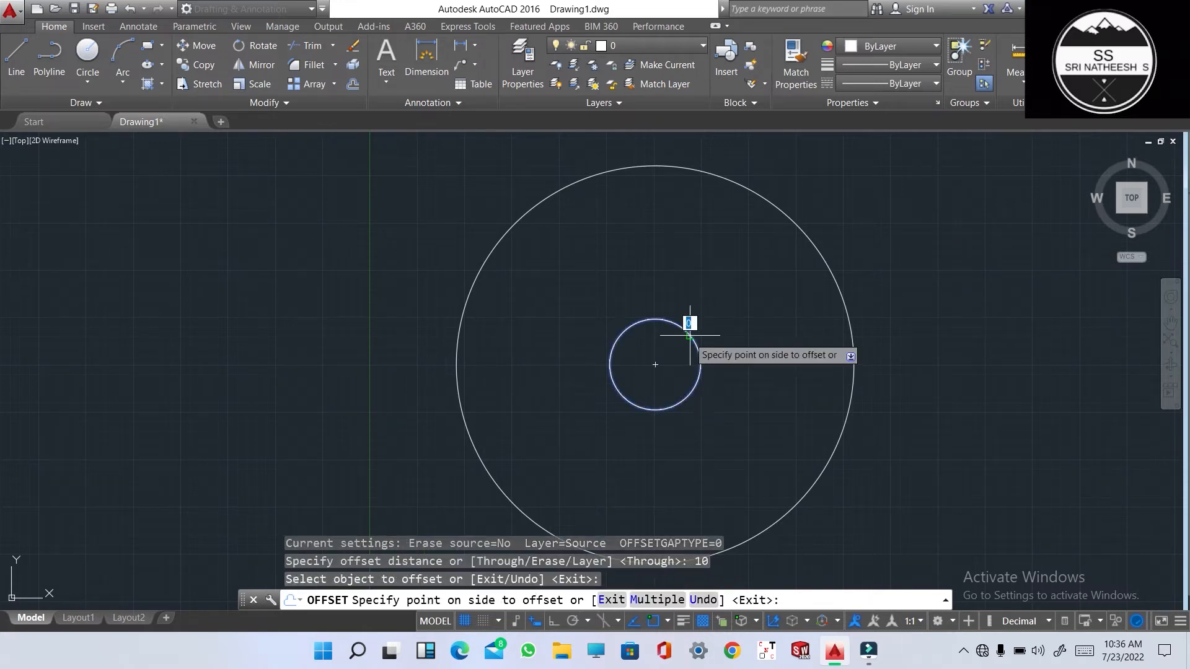
pyautogui.click(594, 281)
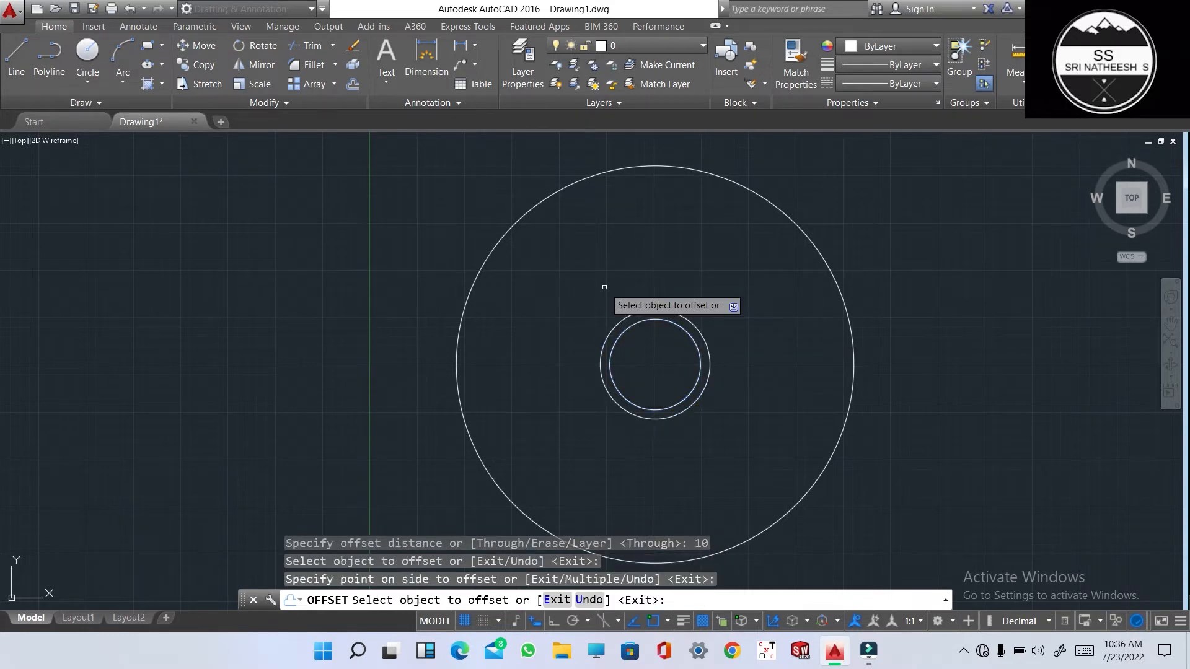
pyautogui.press('Escape')
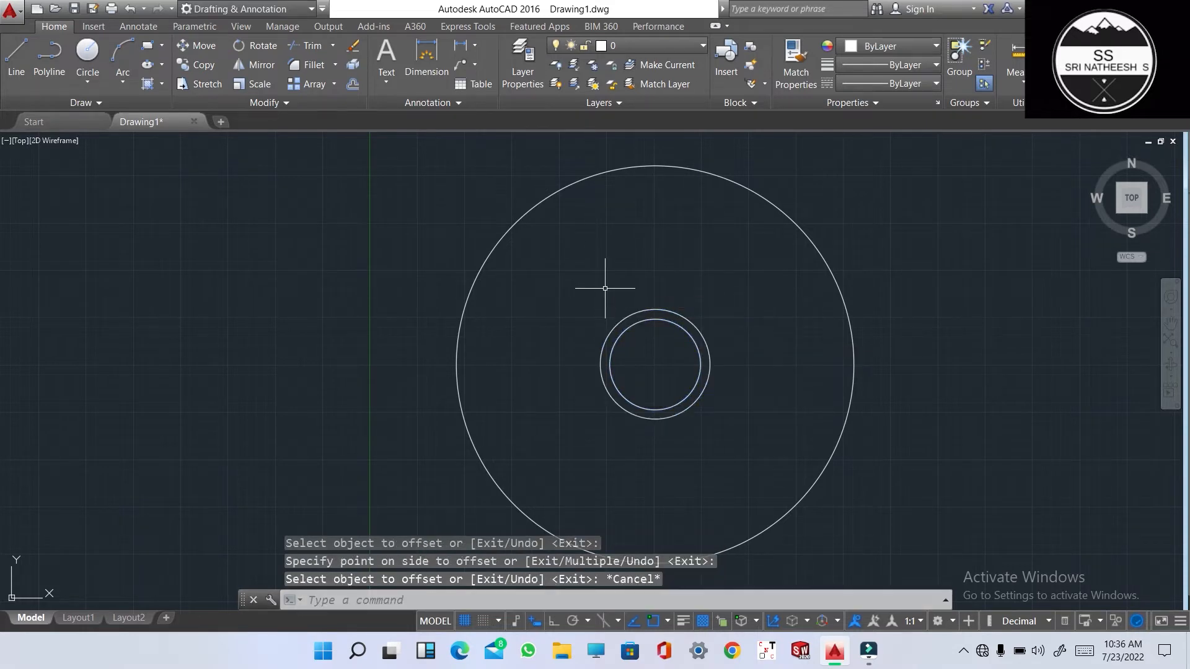
# Step: Resize the large outer circle to a radius of 140 mm by stretching its quadrant grip
pyautogui.click(756, 202)
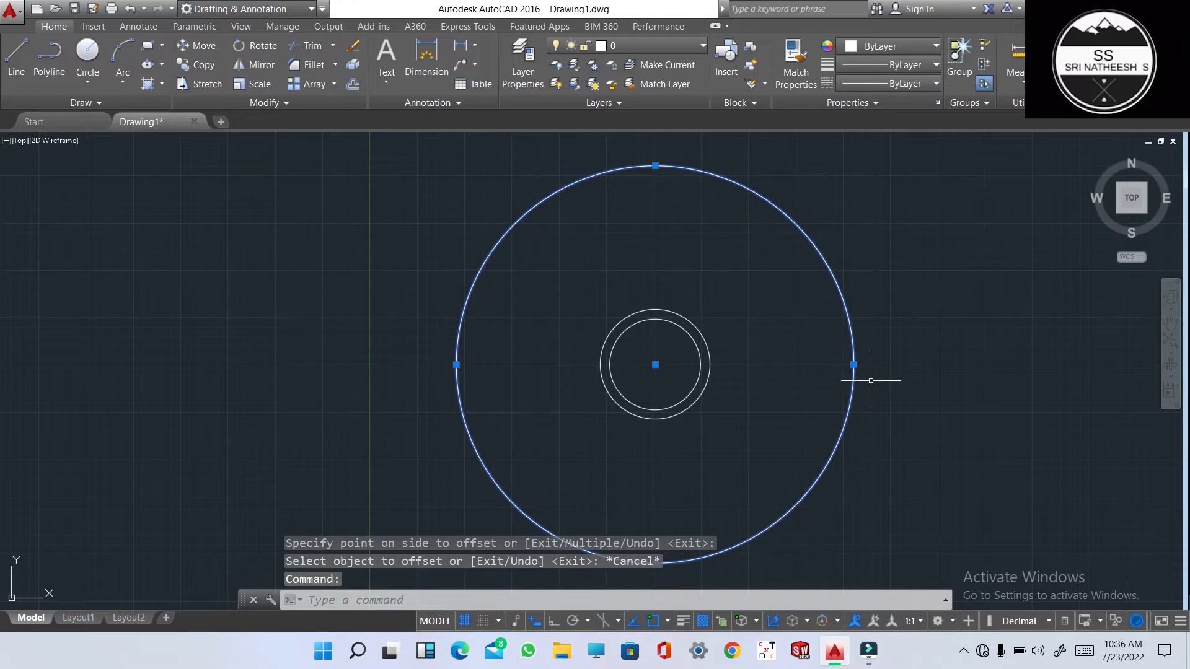
pyautogui.click(854, 364)
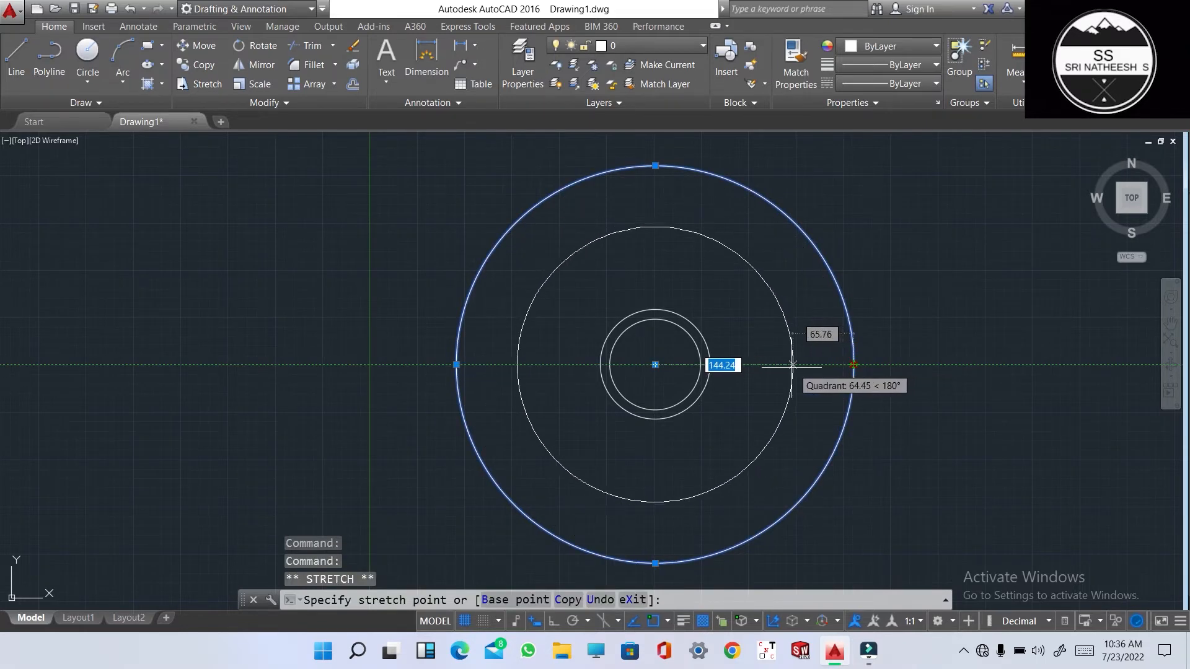
pyautogui.write('140')
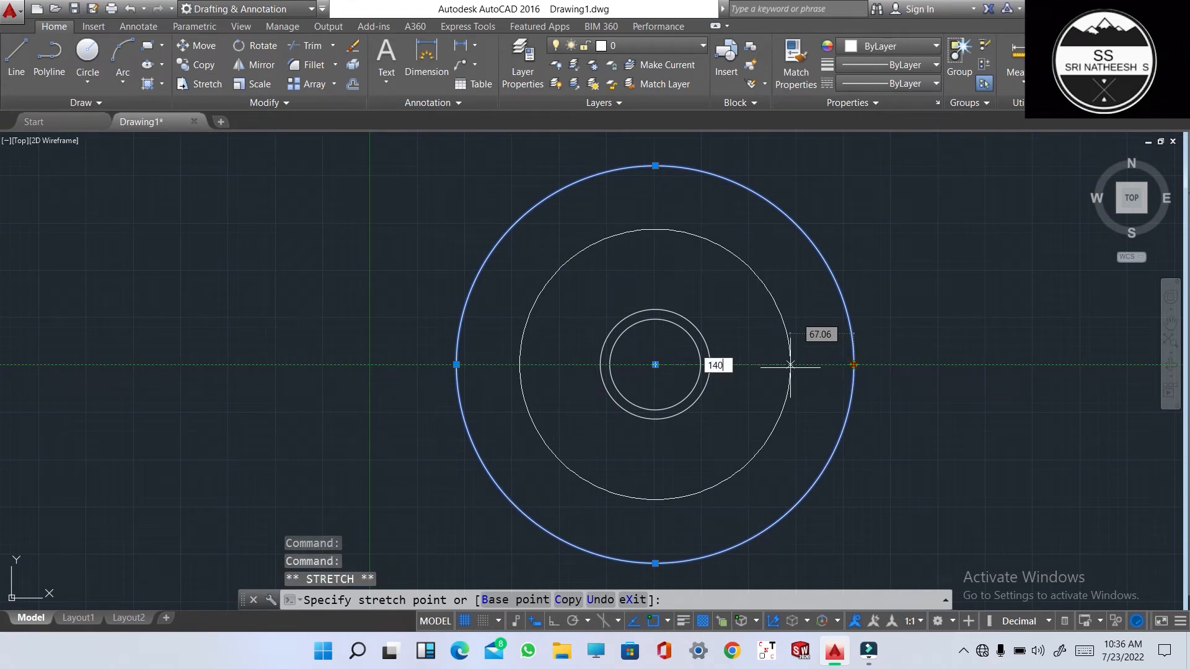
pyautogui.press('Return')
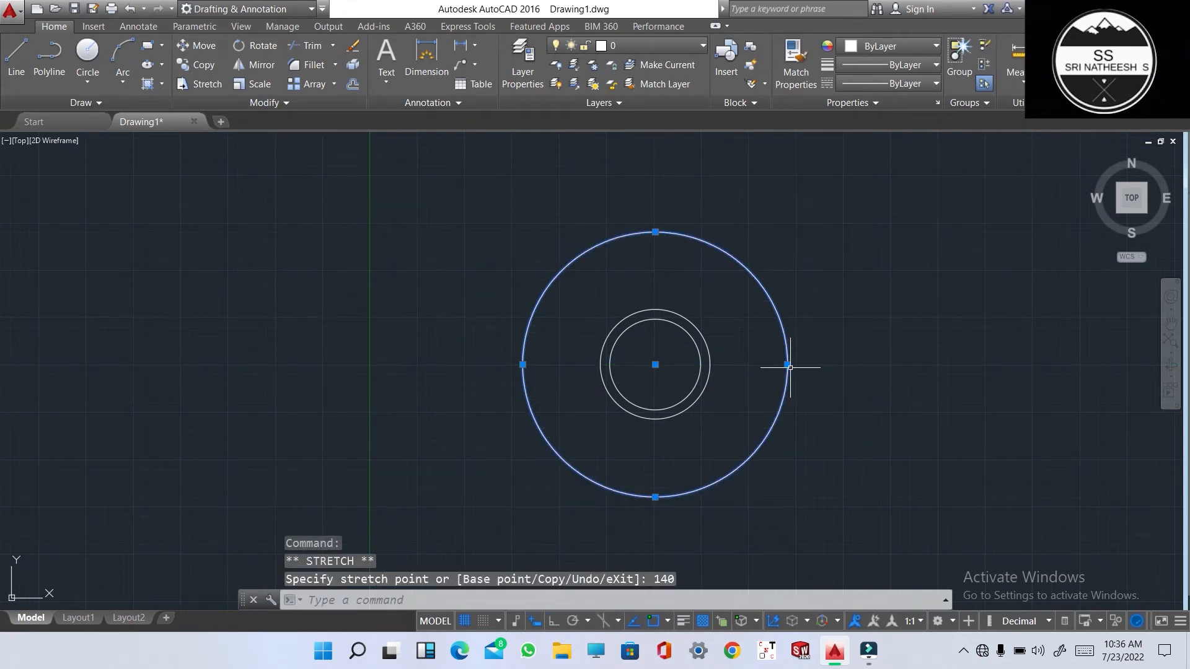
pyautogui.press('Escape')
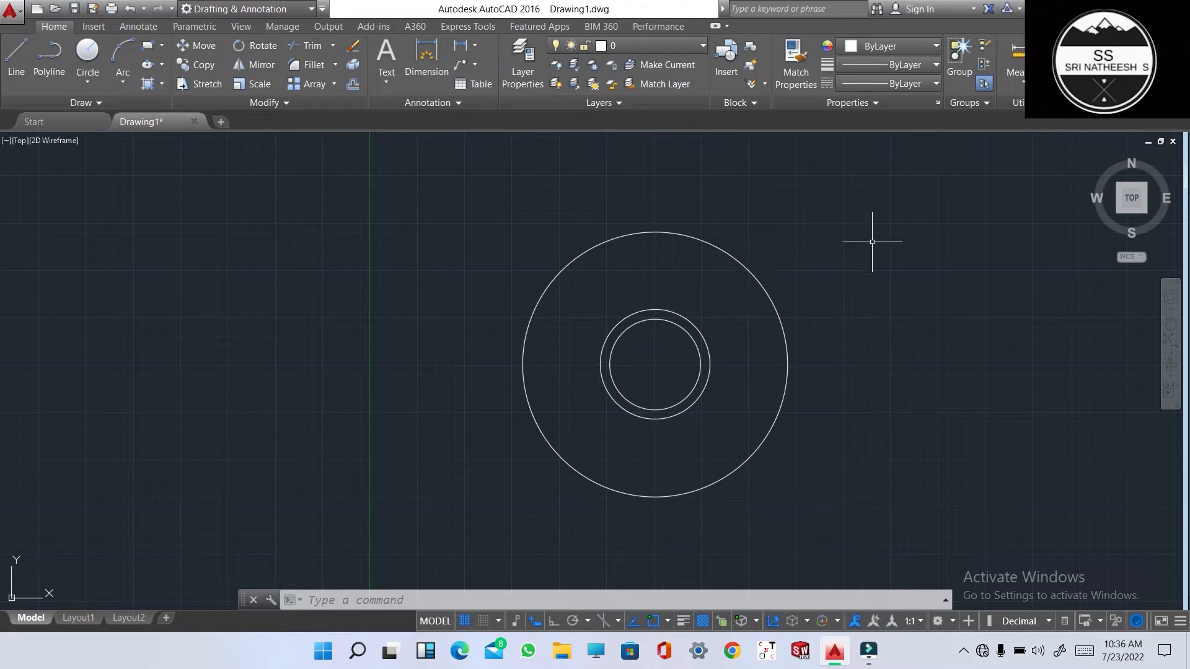
pyautogui.press('Return')
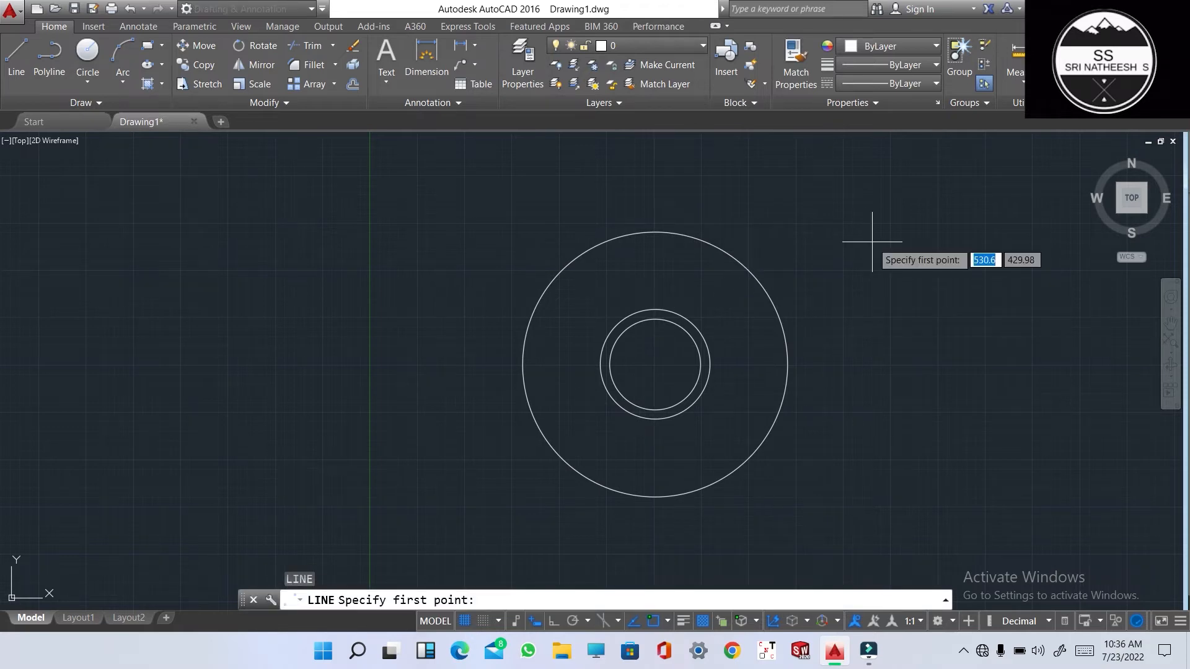
pyautogui.click(665, 307)
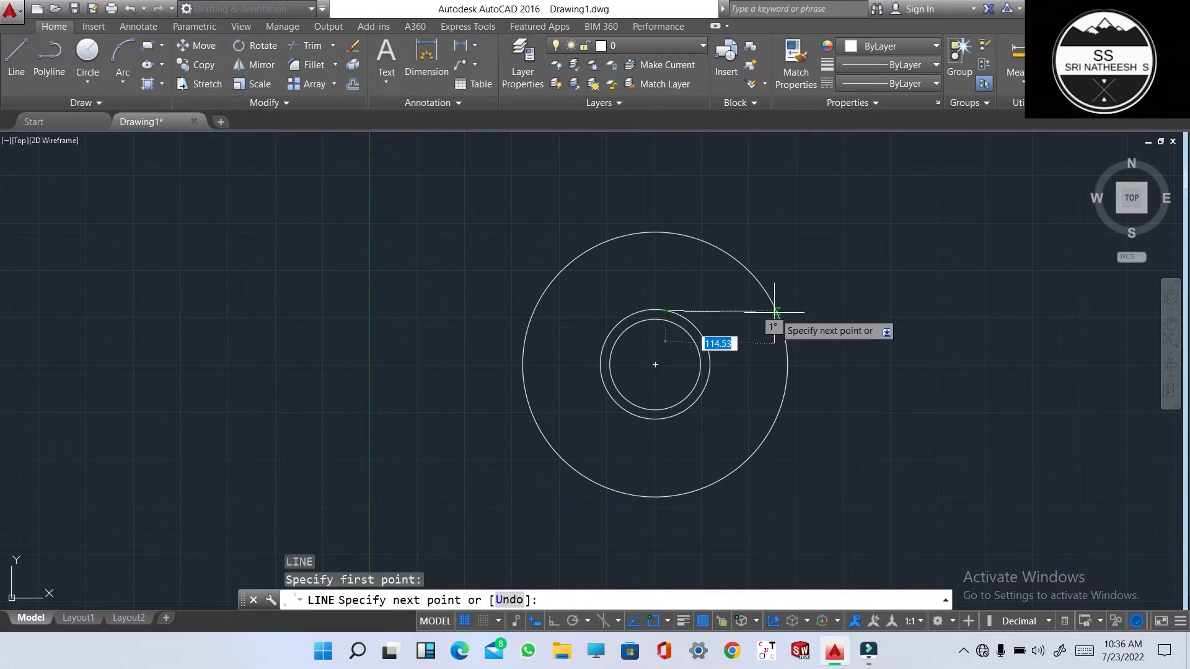
pyautogui.press('Escape')
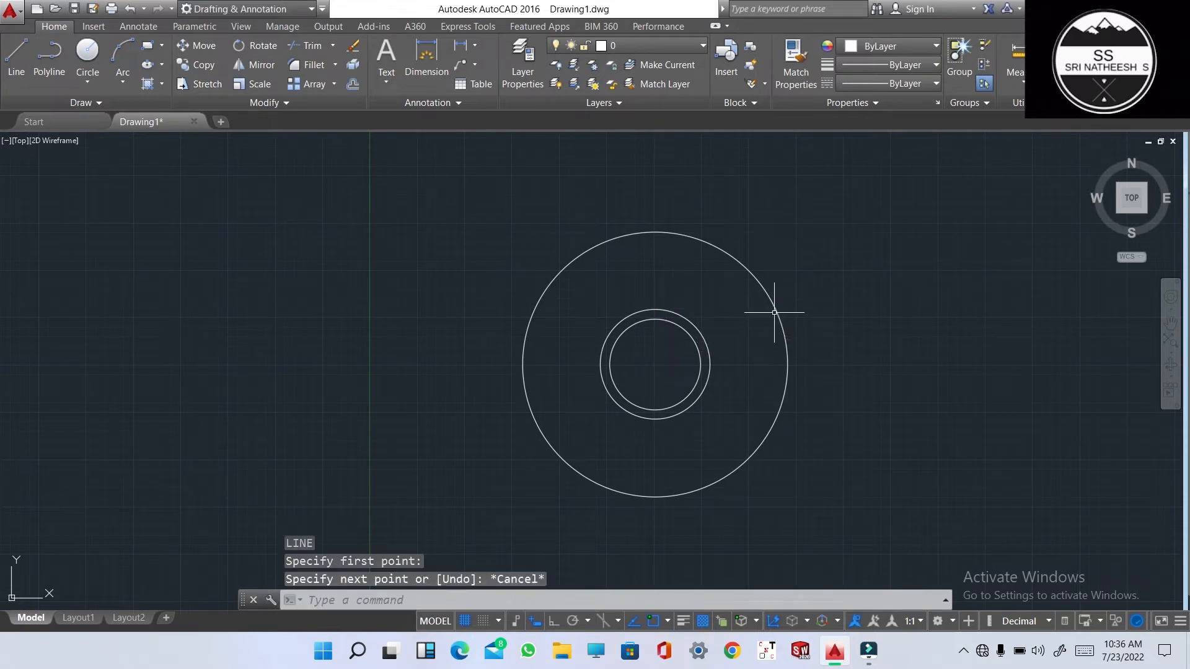
# Step: Draw a slightly downward-sloping line from the upper right of the offset circle to just beyond the outer circle's right side
pyautogui.press('Return')
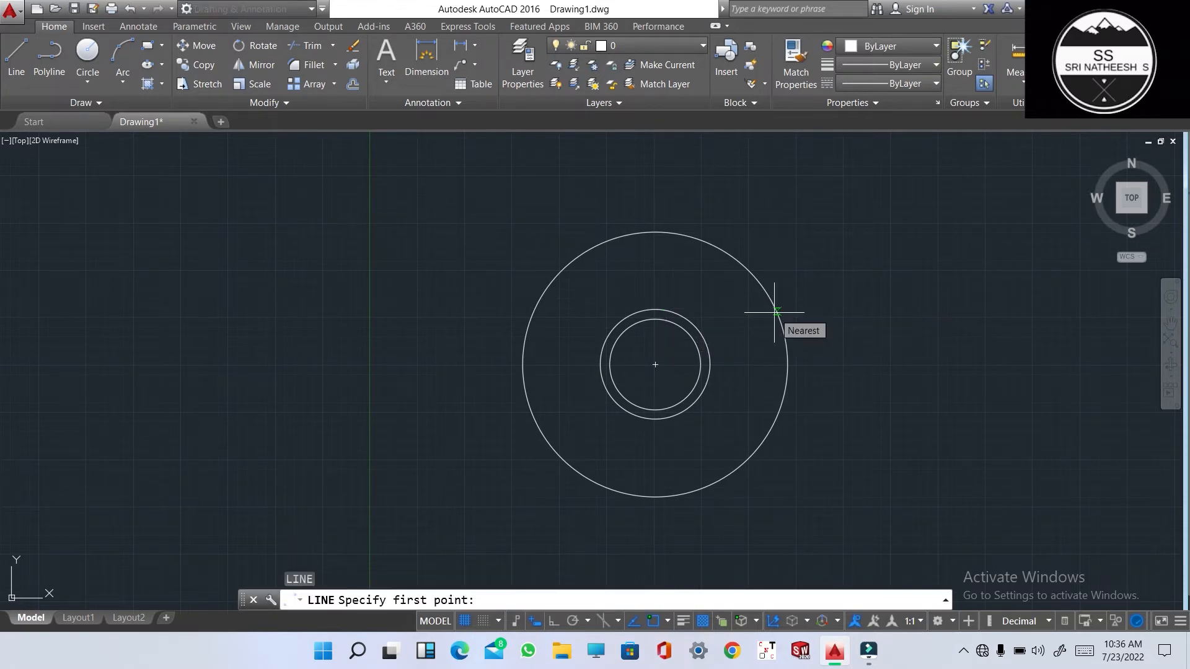
pyautogui.click(672, 313)
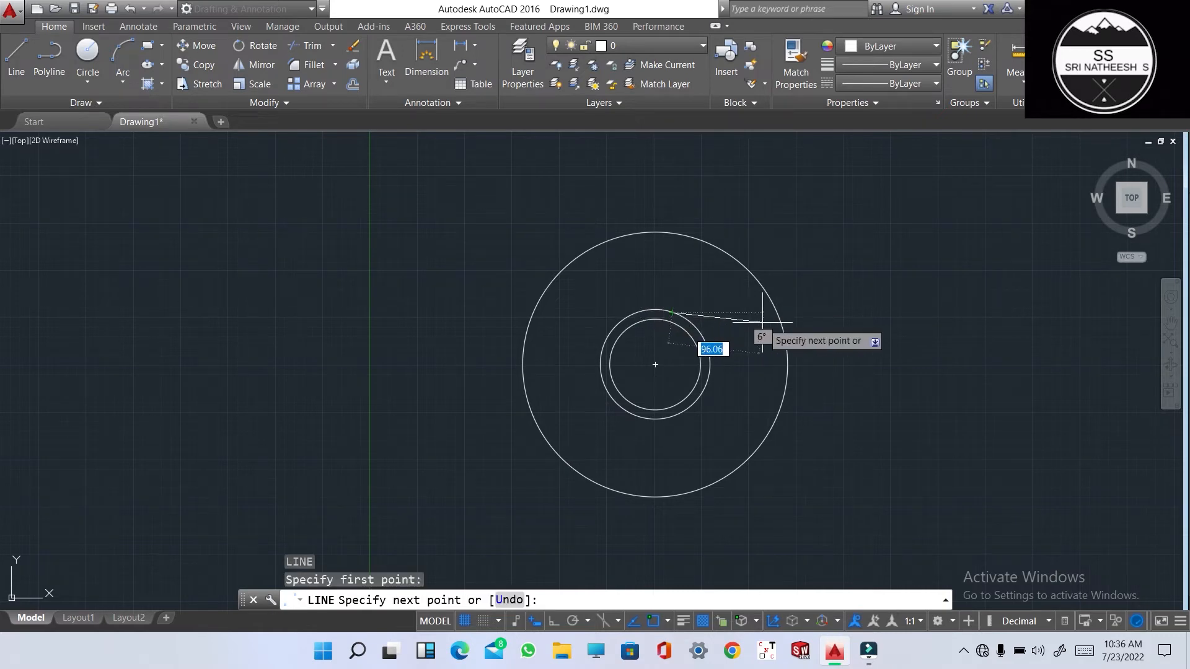
pyautogui.click(800, 325)
pyautogui.press('Escape')
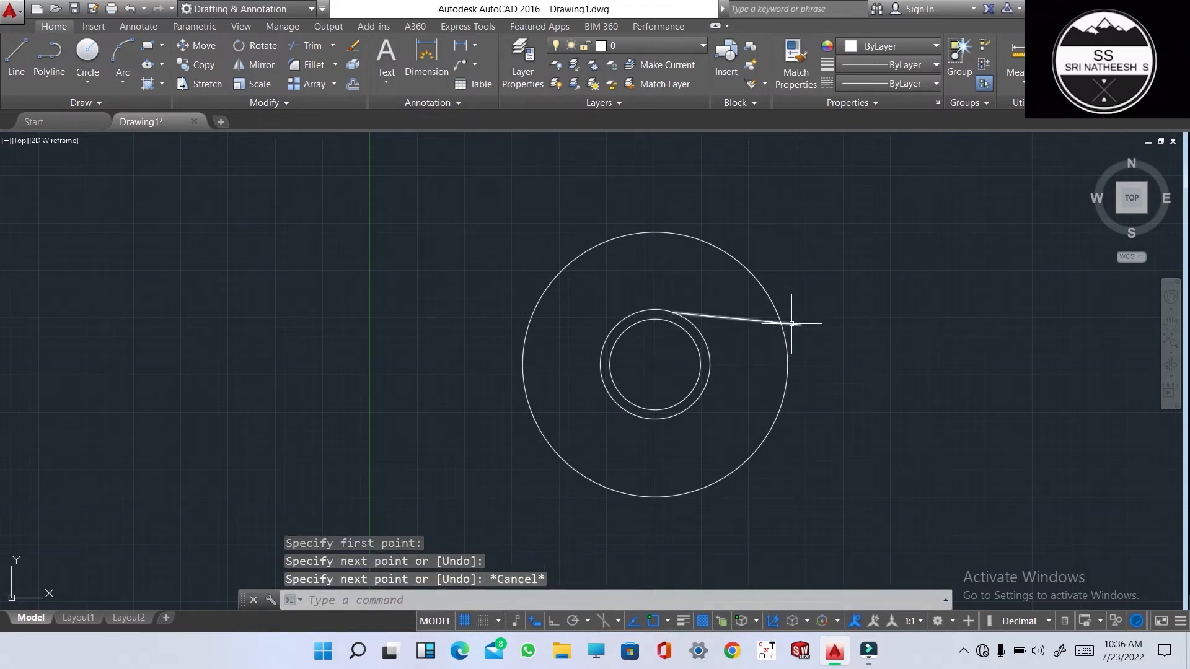
# Step: Create a polar array of the sloping line about the common center of the circles
pyautogui.click(788, 323)
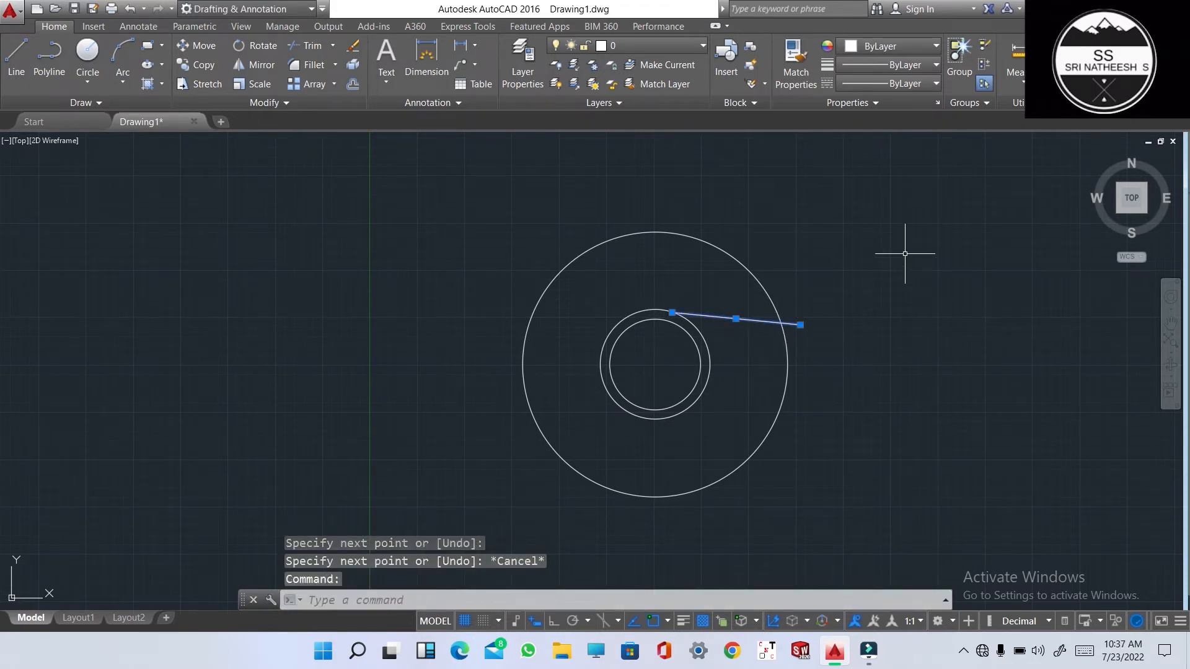
pyautogui.write('AR')
pyautogui.press('Return')
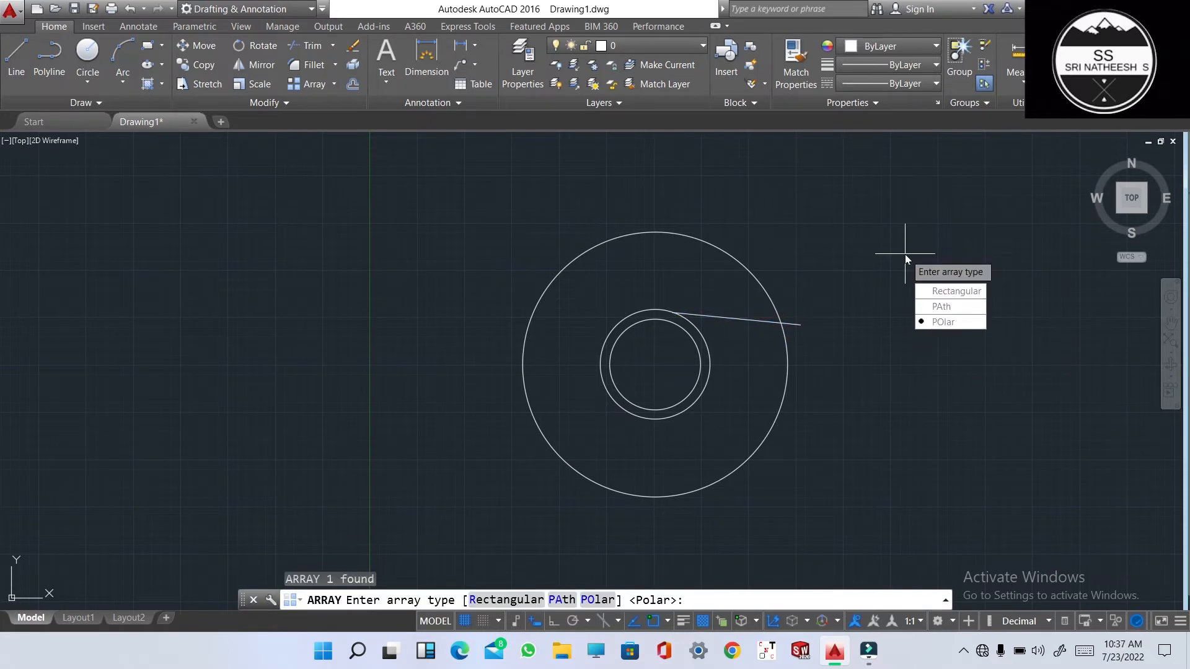
pyautogui.click(941, 324)
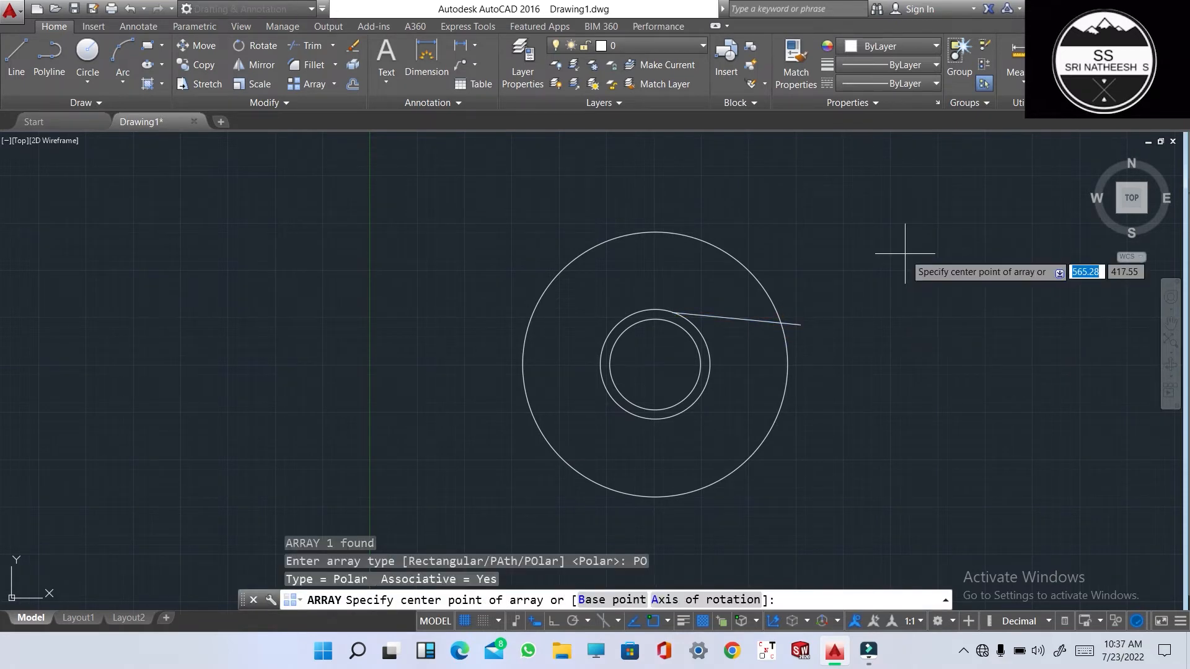
pyautogui.click(656, 365)
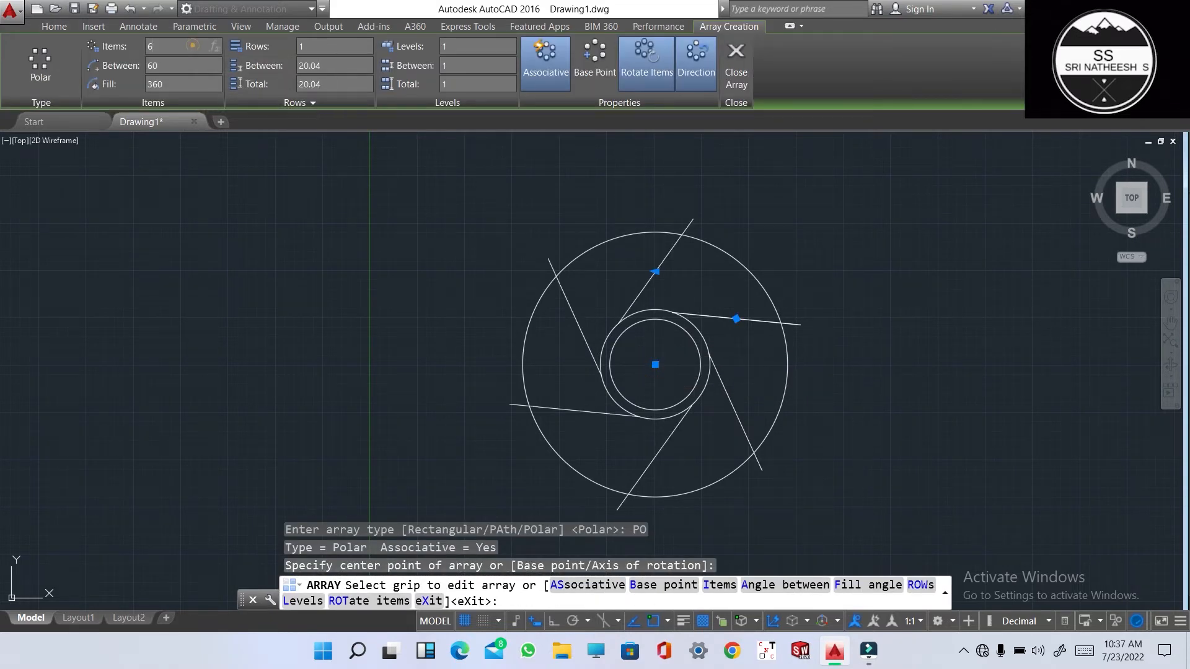
# Step: Set the polar array to 3 items and finish the array
pyautogui.write('3')
pyautogui.press('Return')
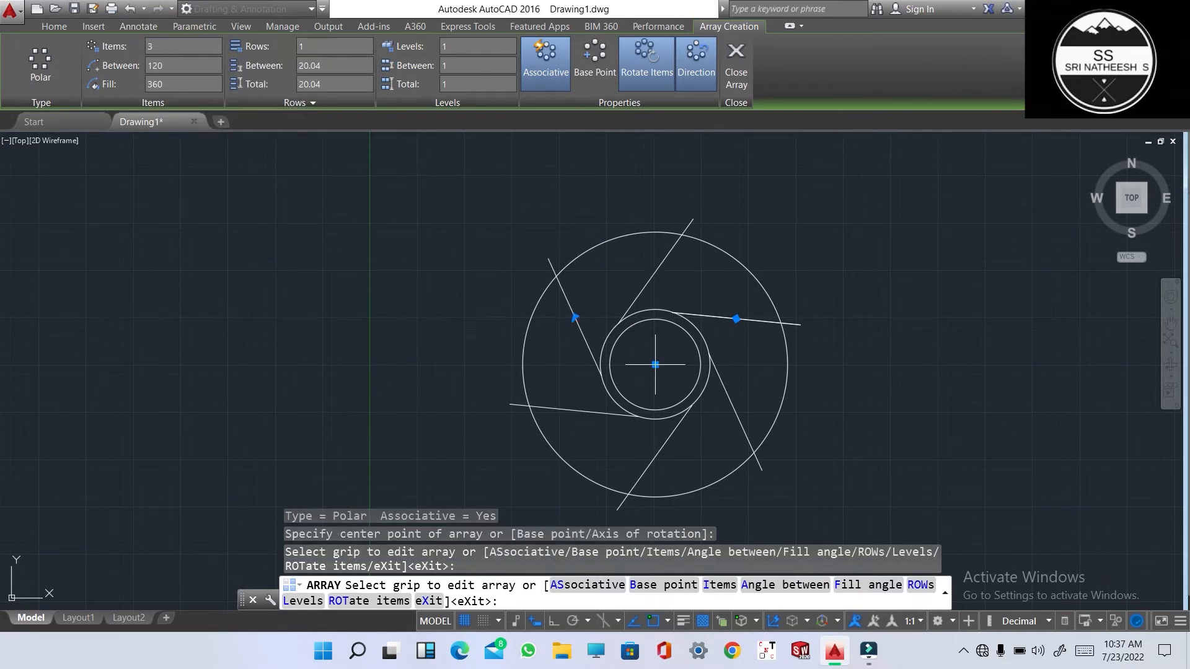
pyautogui.click(156, 45)
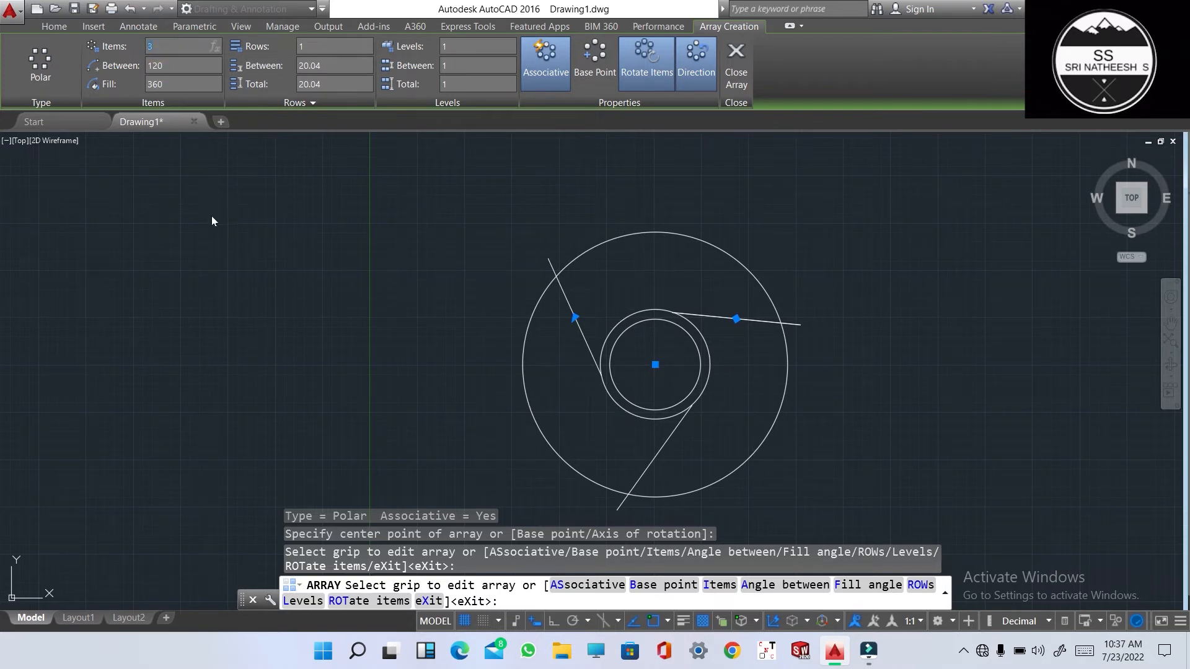
pyautogui.press('Return')
pyautogui.click(737, 62)
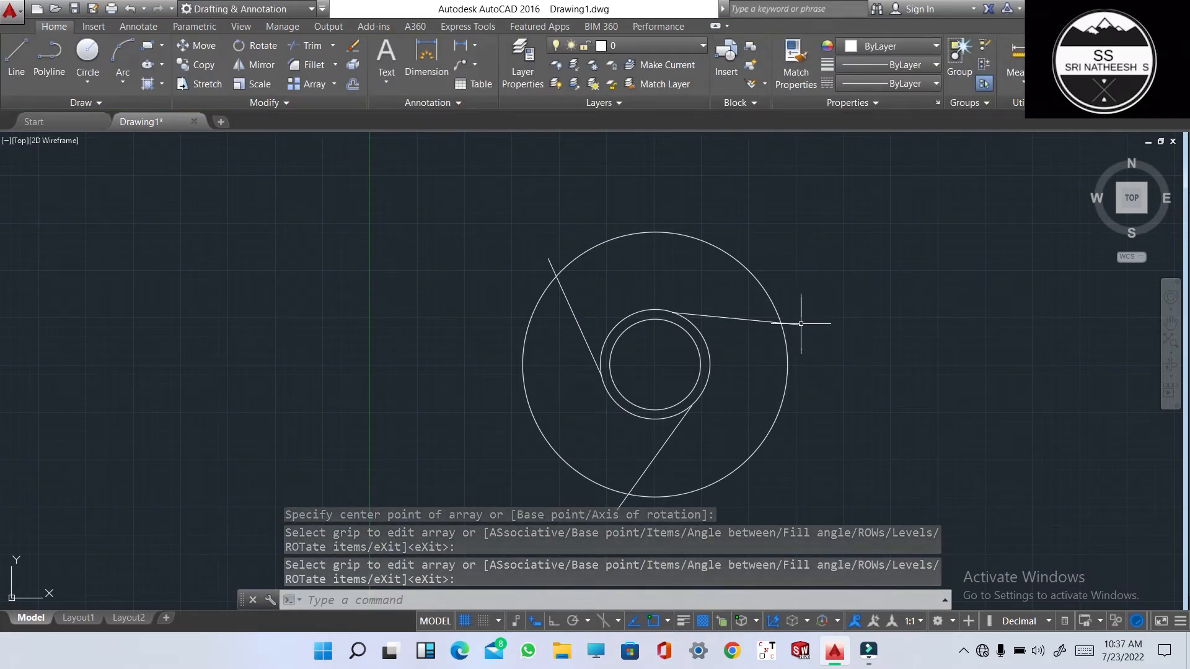
# Step: Try to trim the right arrayed line's end that extends beyond the outer circle, using all objects as cutting edges
pyautogui.write('tr')
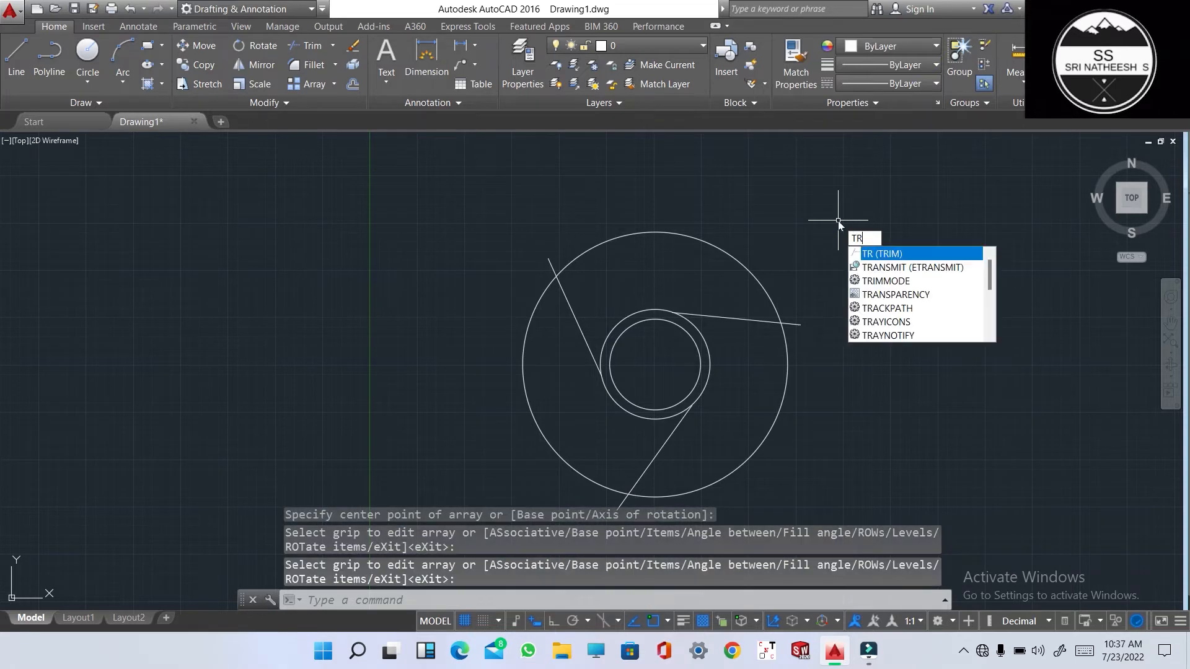
pyautogui.press('Return')
pyautogui.press('Return')
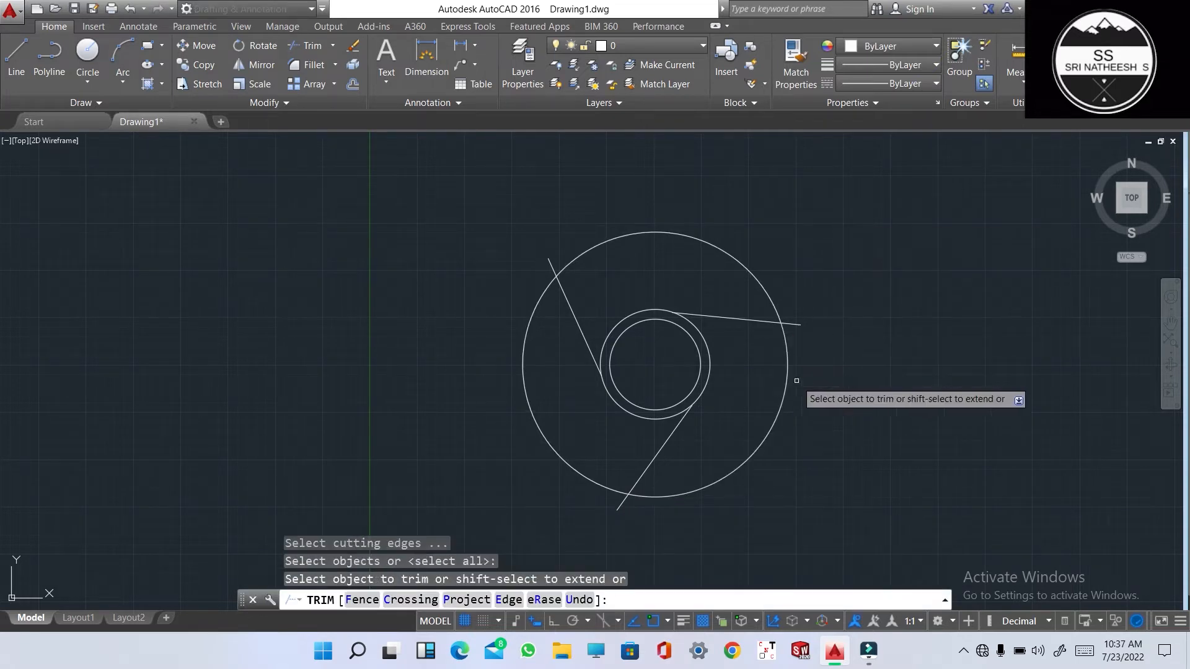
pyautogui.click(799, 325)
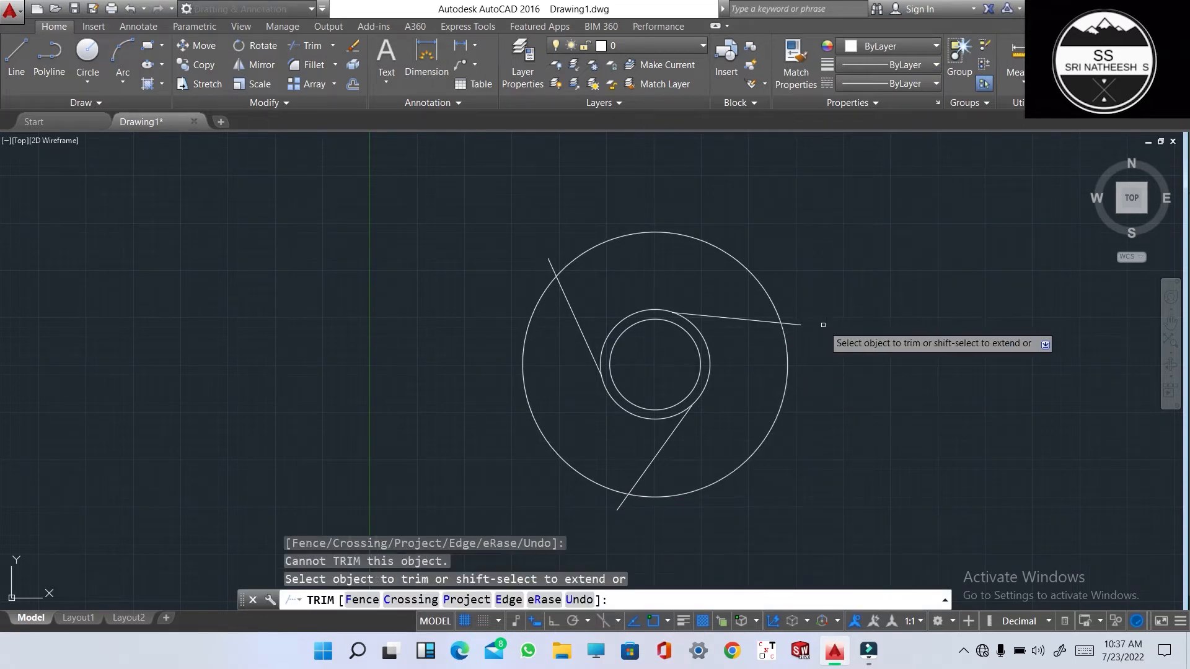
pyautogui.press('Escape')
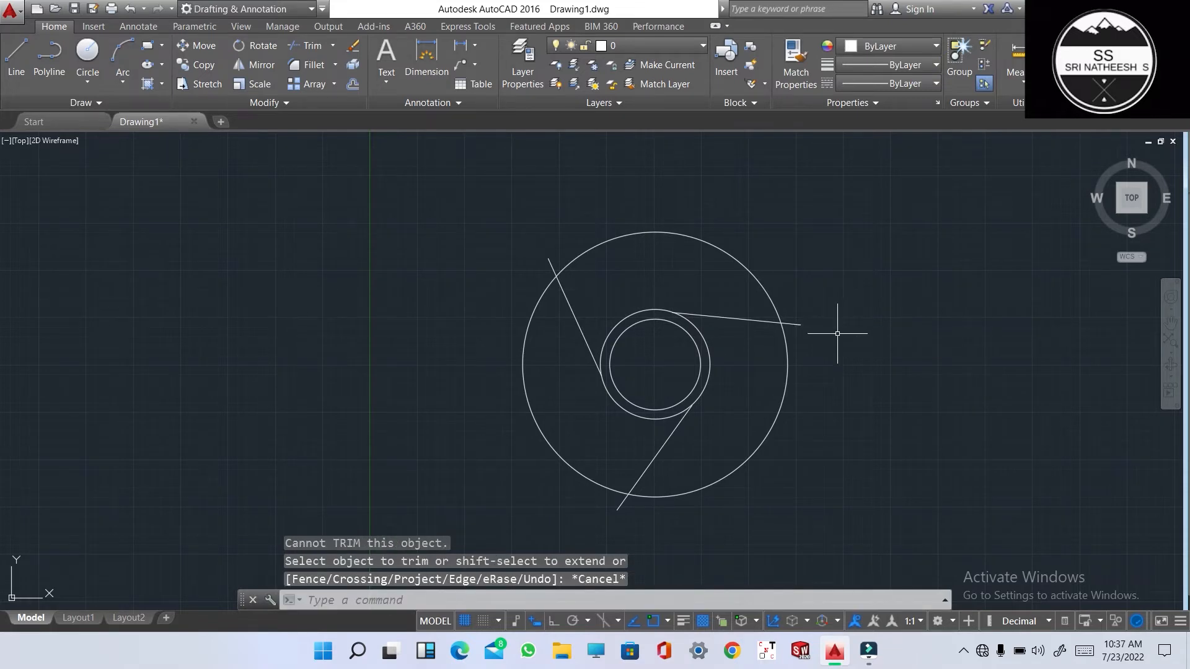
# Step: Explode the polar array of three sloping lines into separate lines
pyautogui.click(794, 322)
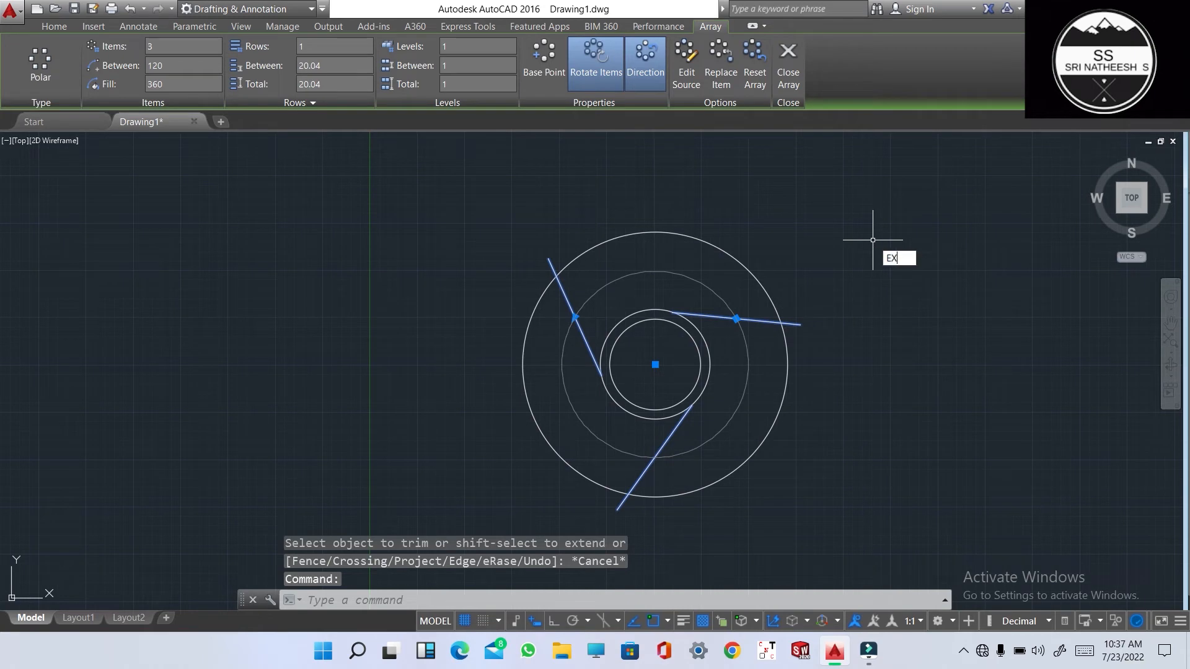
pyautogui.press('Down')
pyautogui.press('Down')
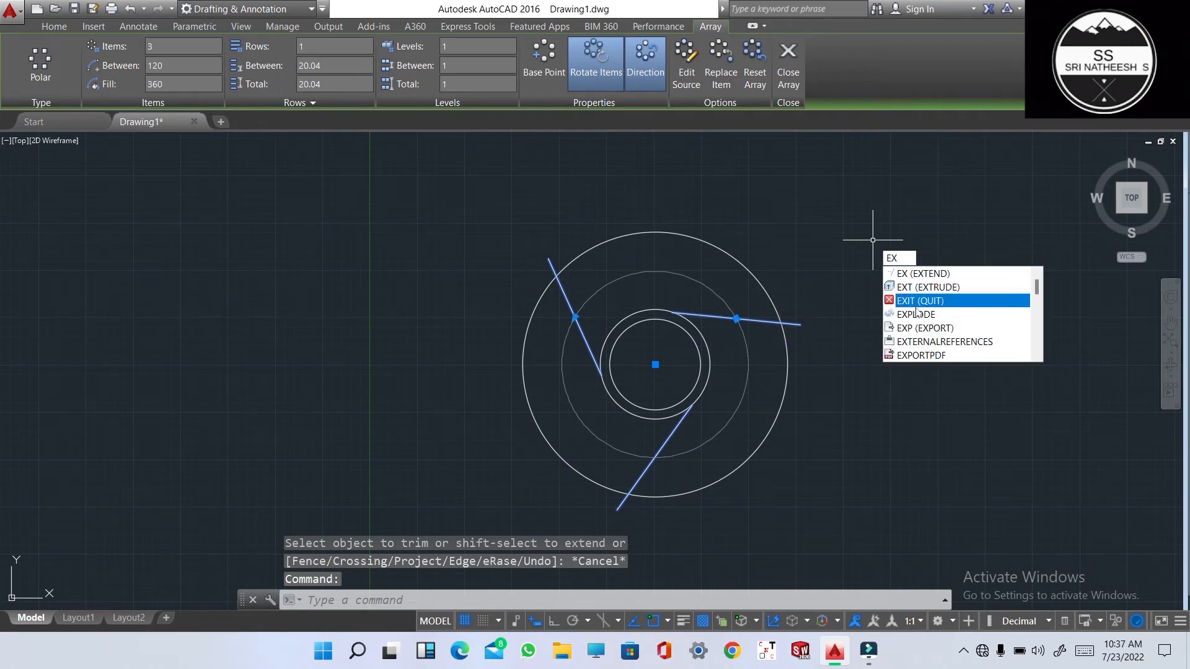
pyautogui.press('Down')
pyautogui.press('Return')
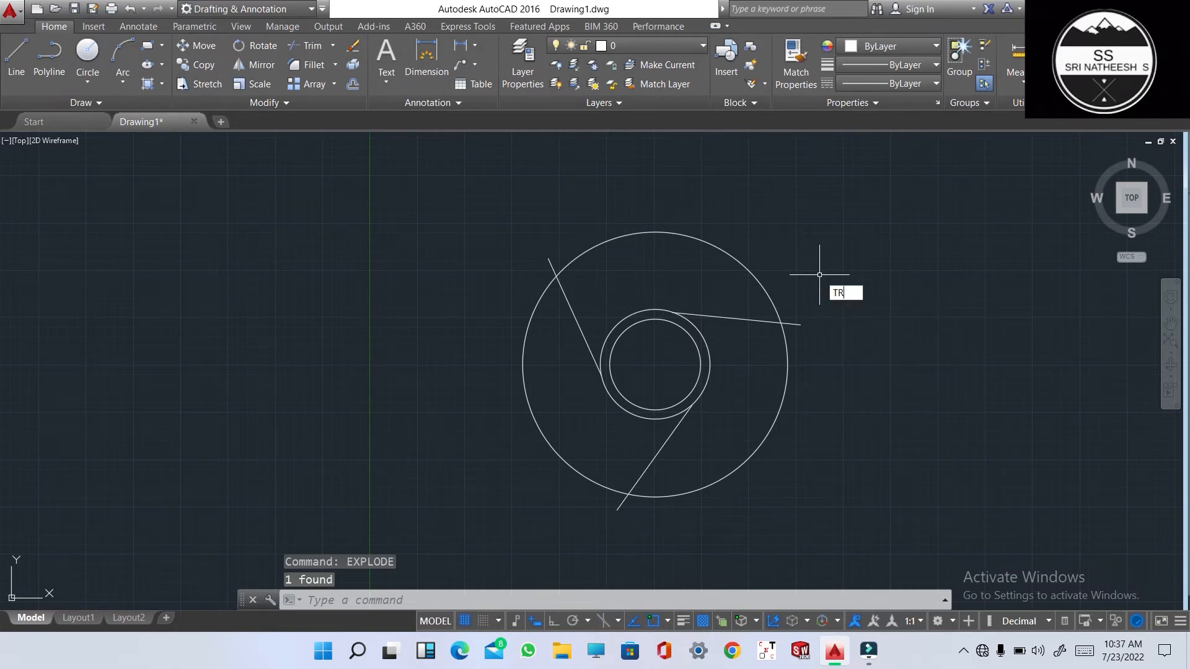
# Step: Trim the ends of all three sloping lines that extend beyond the outer circle, using all objects as cutting edges
pyautogui.press('Return')
pyautogui.press('Return')
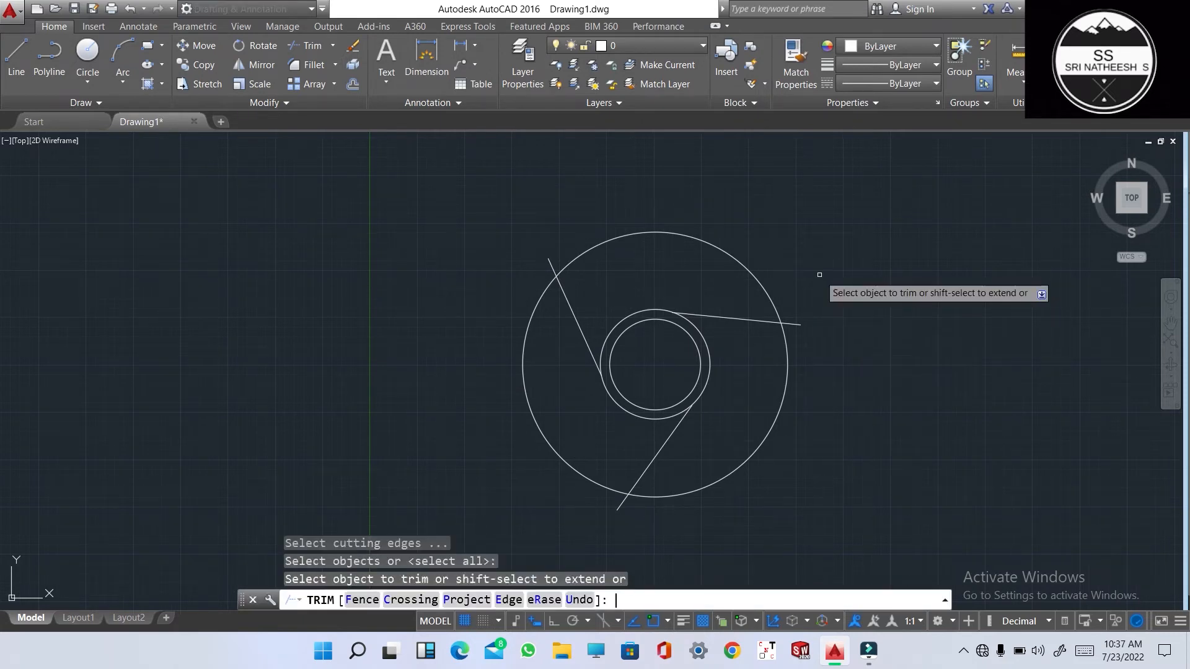
pyautogui.click(792, 323)
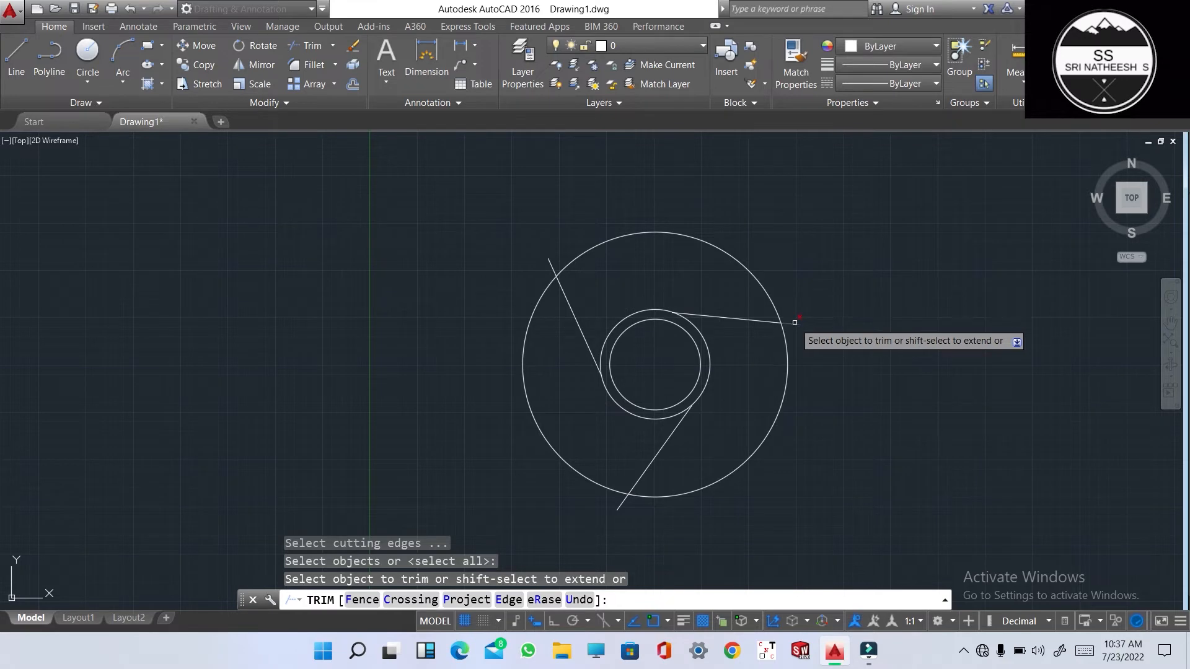
pyautogui.click(623, 504)
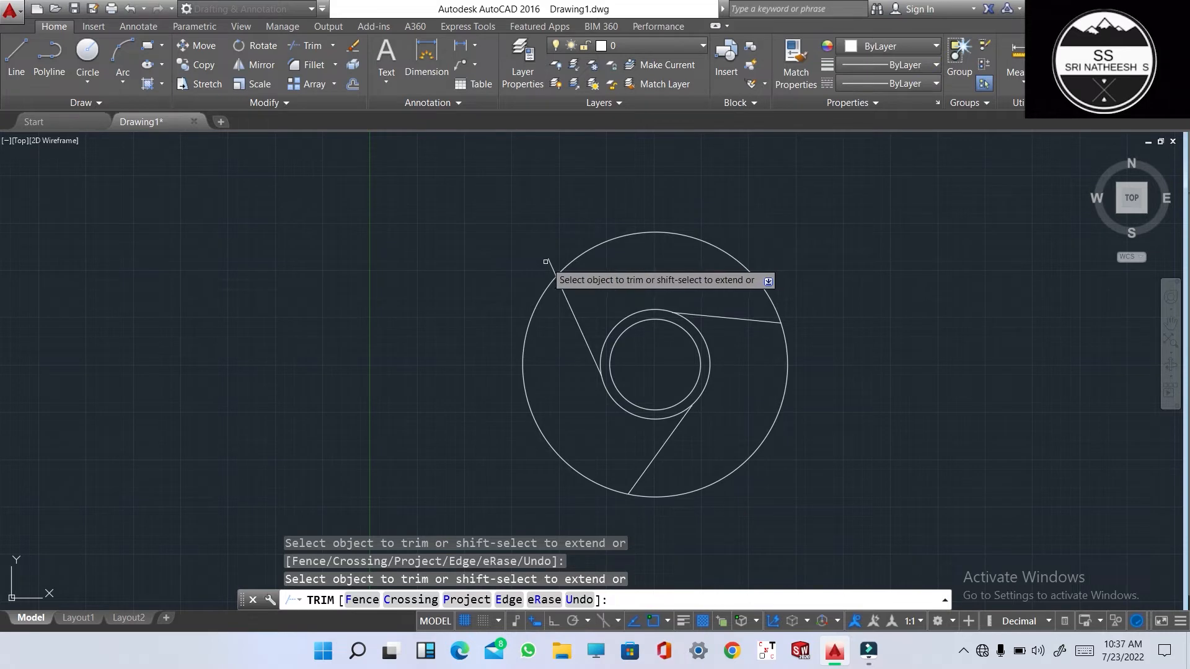
pyautogui.click(545, 261)
pyautogui.scroll(10, 686, 412)
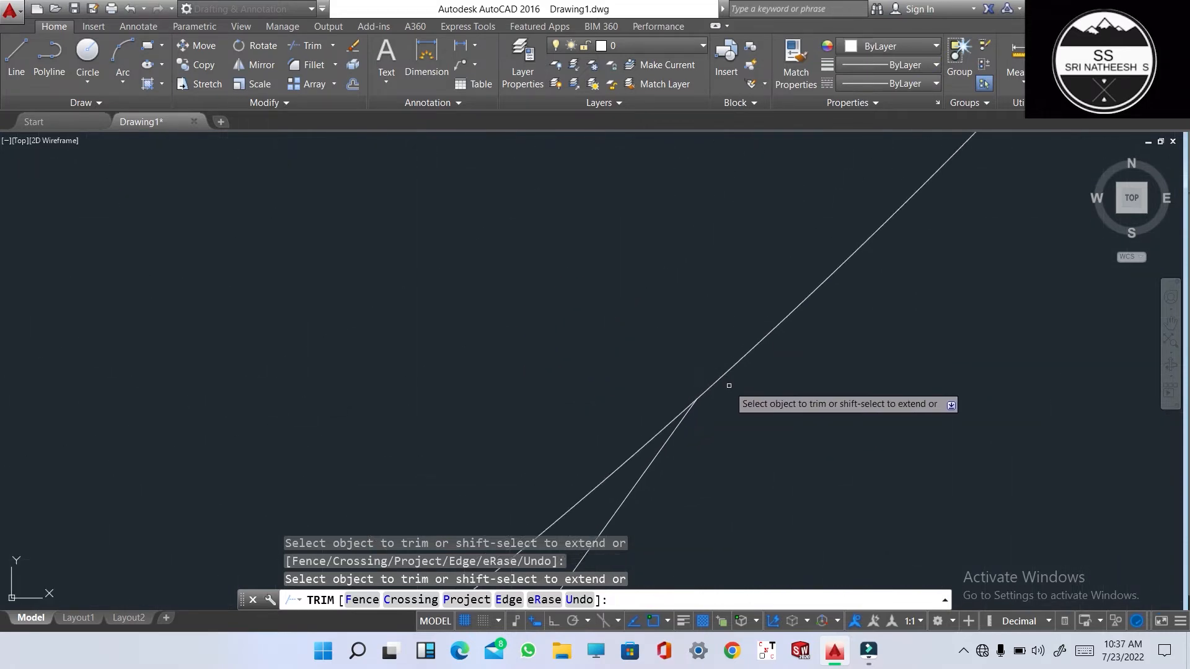
pyautogui.scroll(-10, 725, 387)
pyautogui.scroll(5, 764, 382)
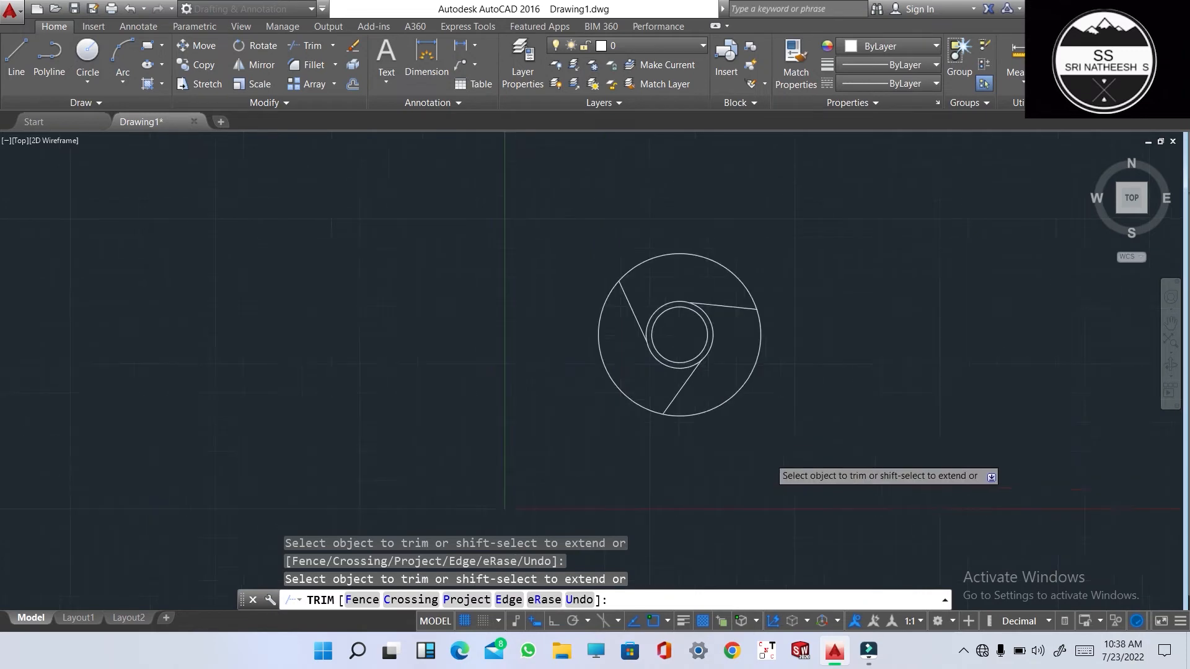
pyautogui.scroll(-1, 769, 282)
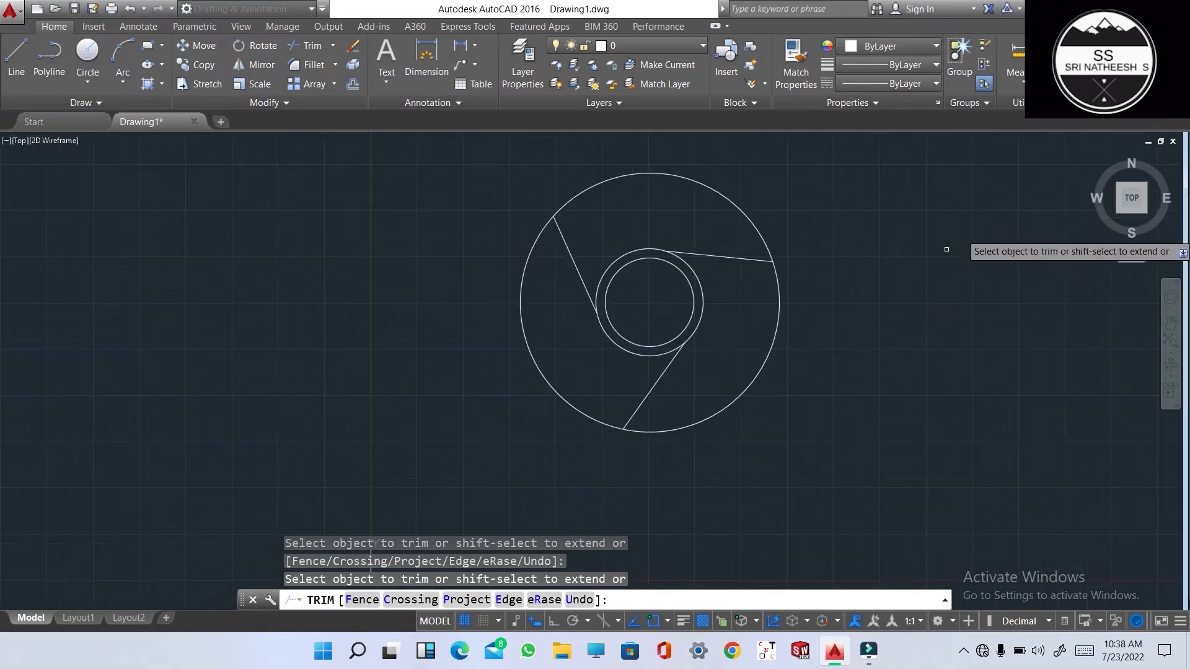
pyautogui.press('Escape')
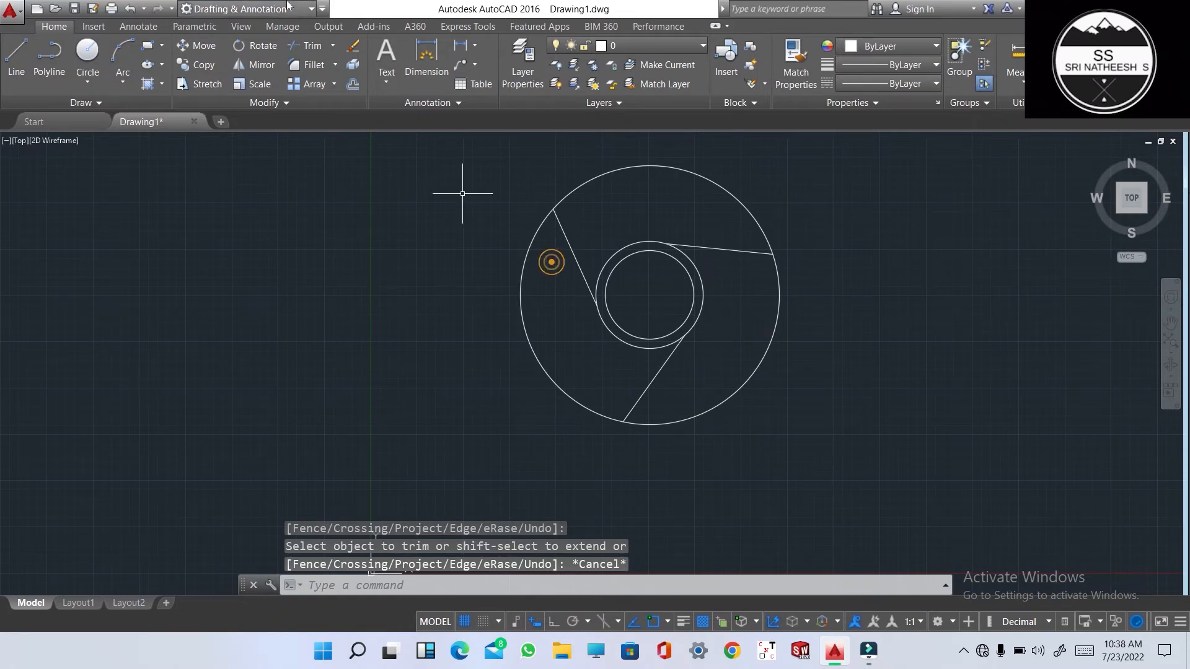
# Step: Run the Region command on the whole drawing, including the three concentric circles and the three lines
pyautogui.click(459, 150)
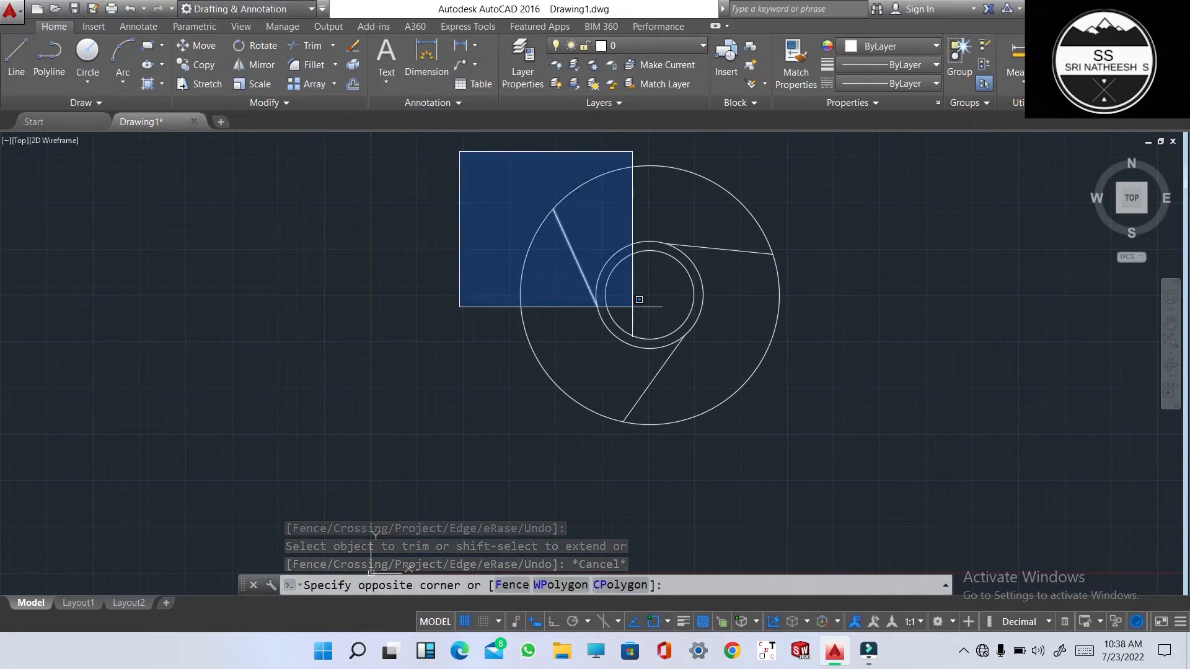
pyautogui.click(887, 468)
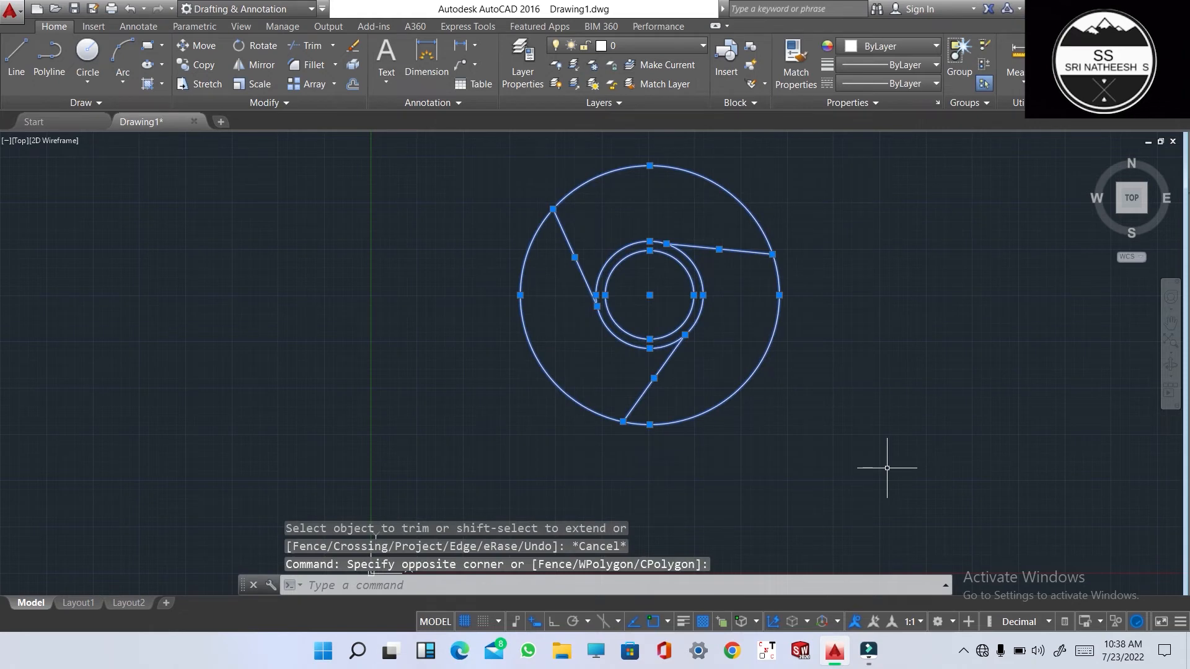
pyautogui.write('REG')
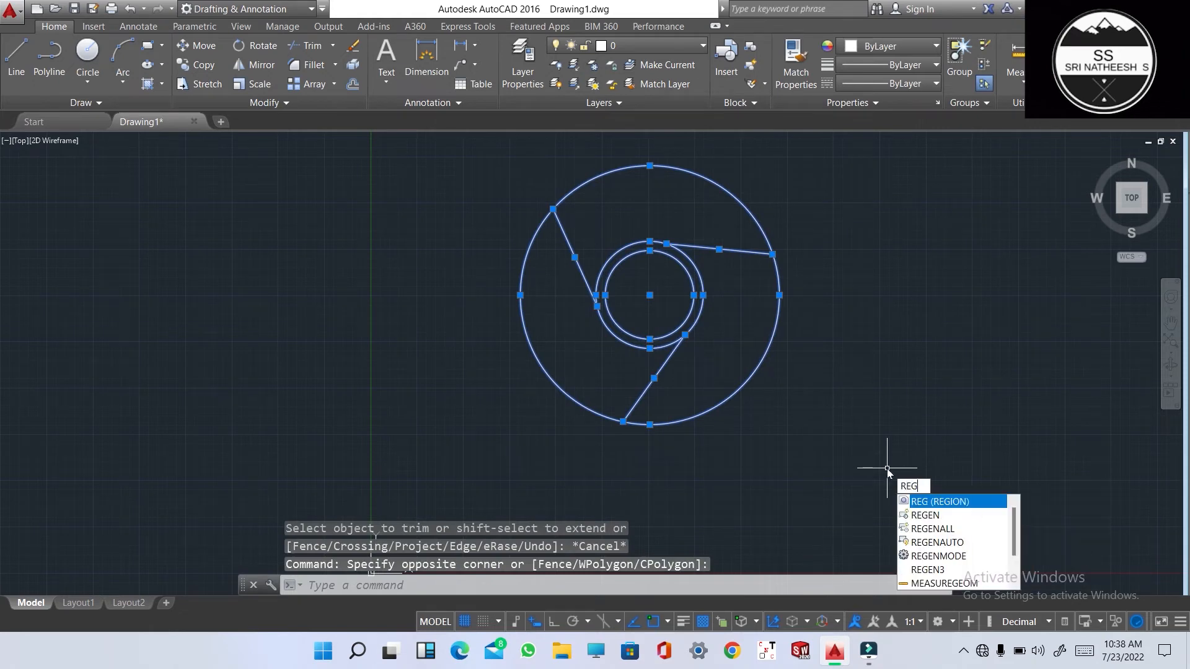
pyautogui.press('Return')
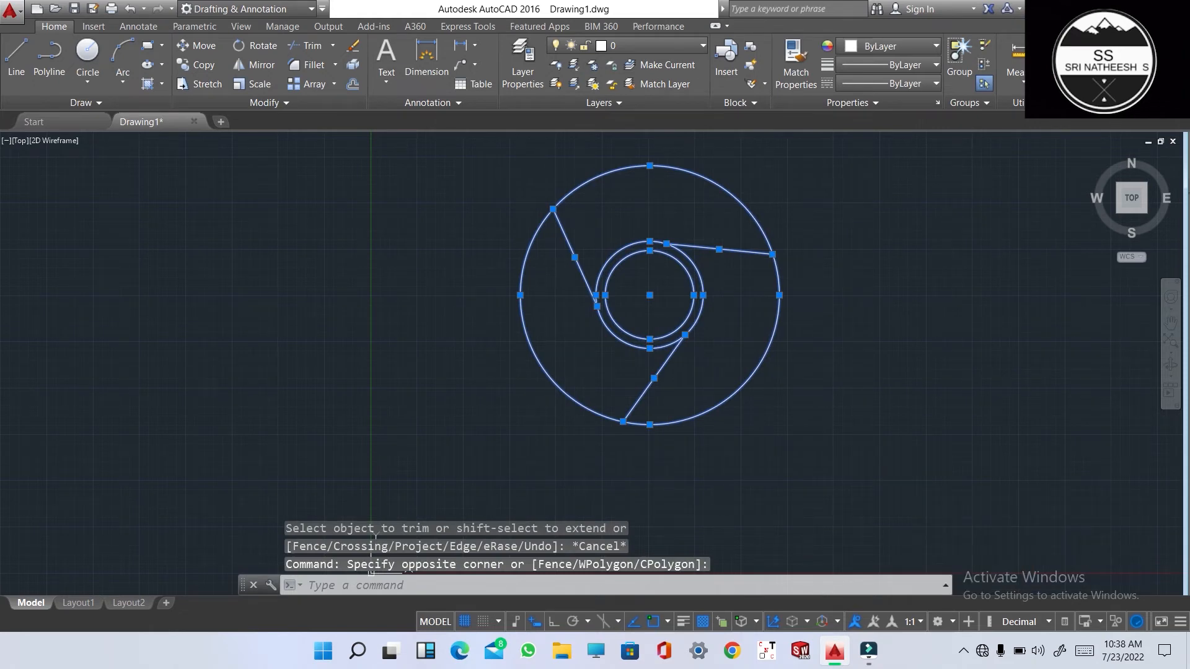
pyautogui.click(470, 148)
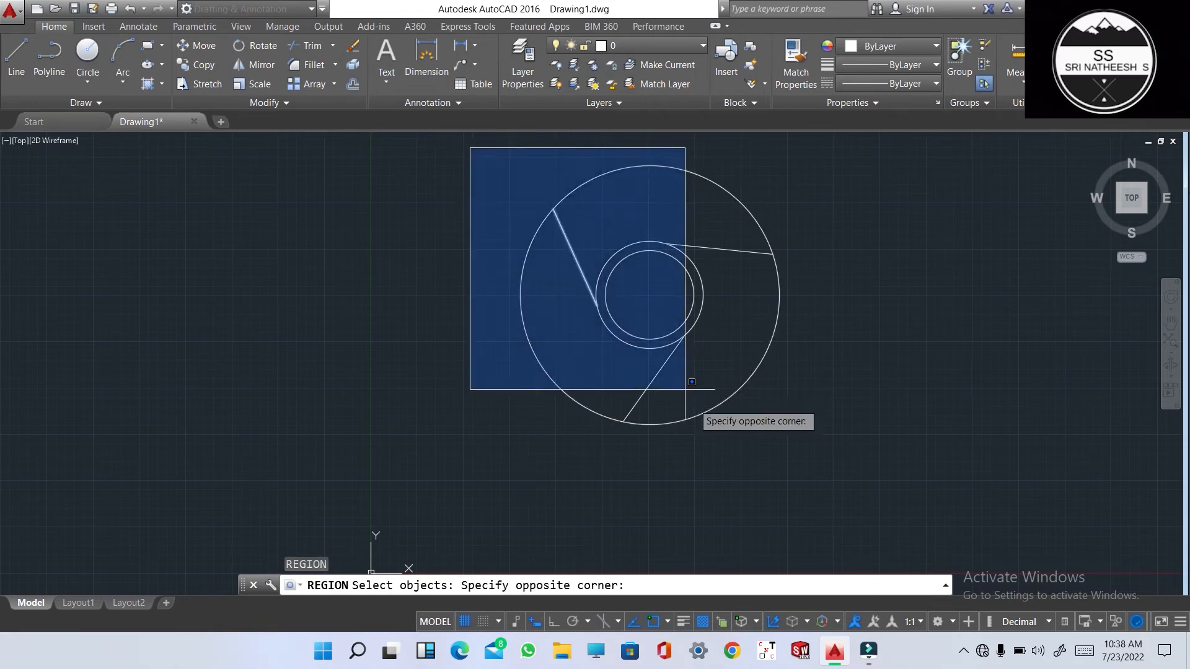
pyautogui.click(805, 472)
pyautogui.press('Return')
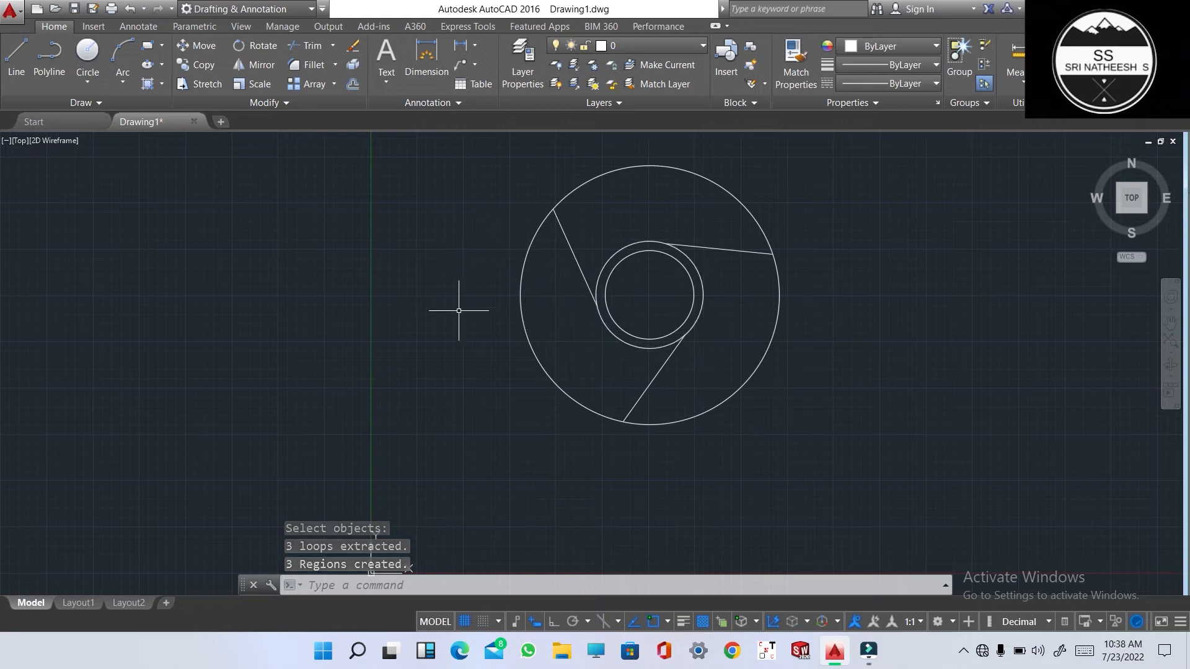
# Step: Hatch the upper sector between the outer and middle circles with a solid fill in red 237,31,36
pyautogui.write('H')
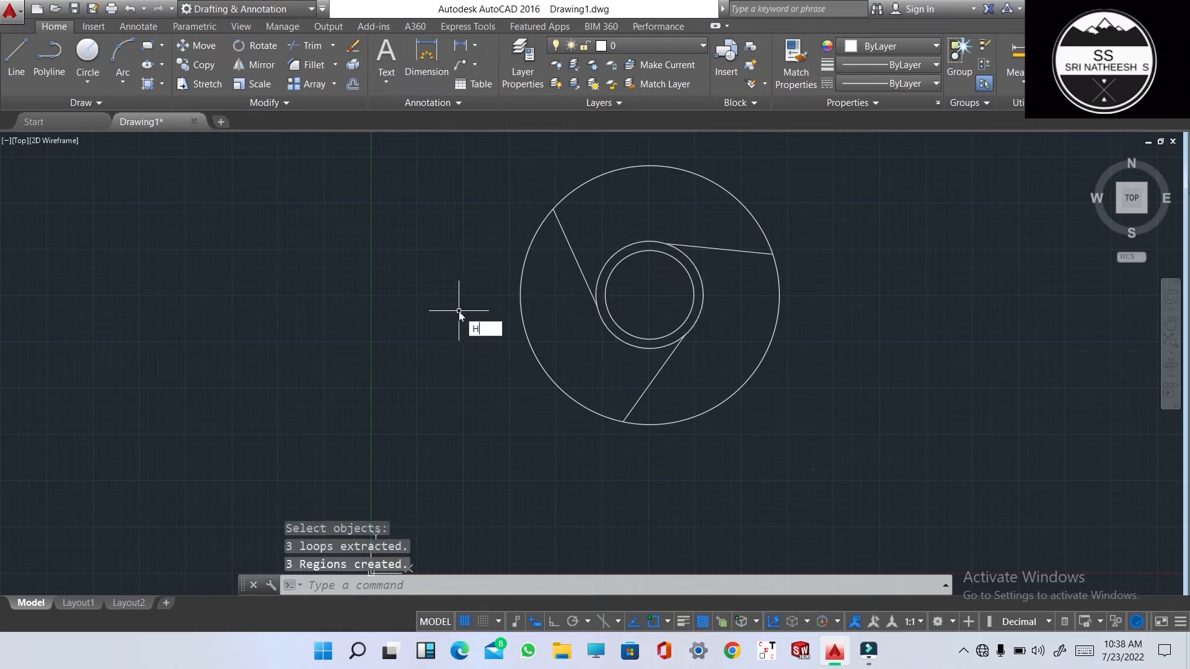
pyautogui.press('Return')
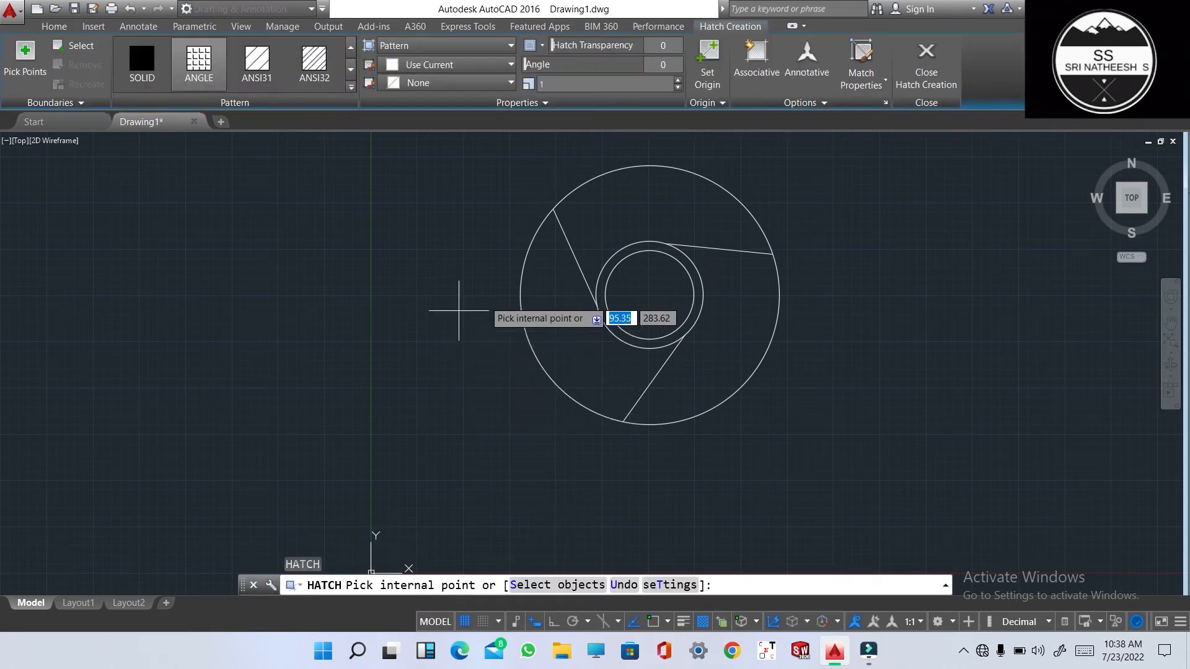
pyautogui.click(141, 64)
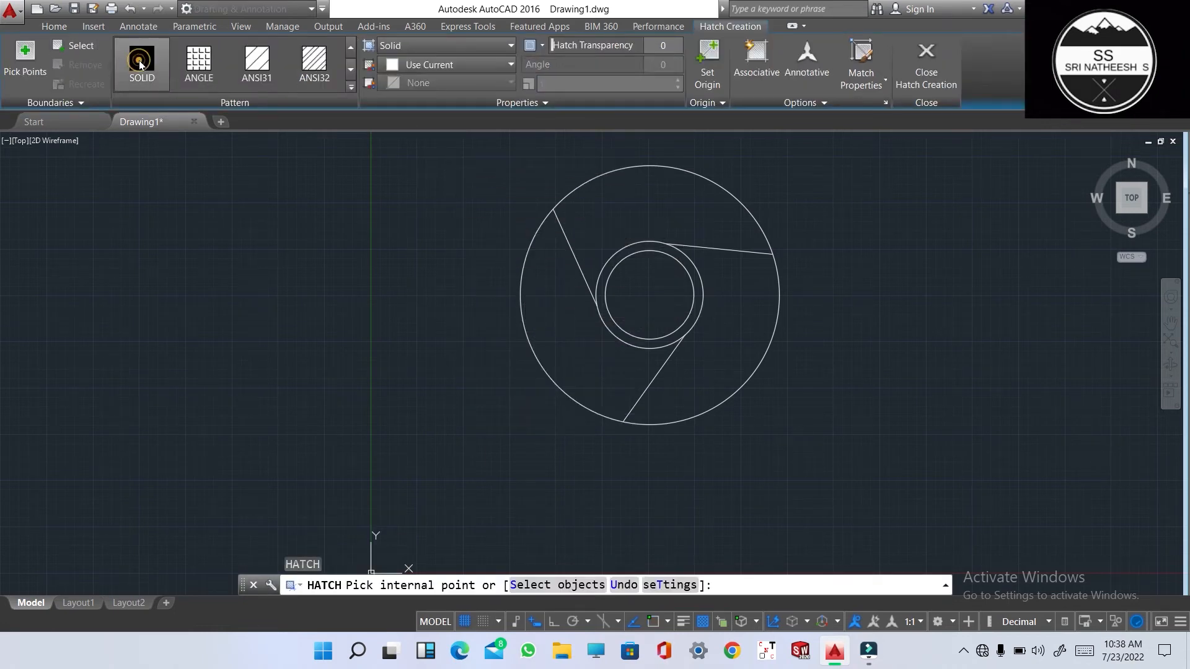
pyautogui.click(463, 65)
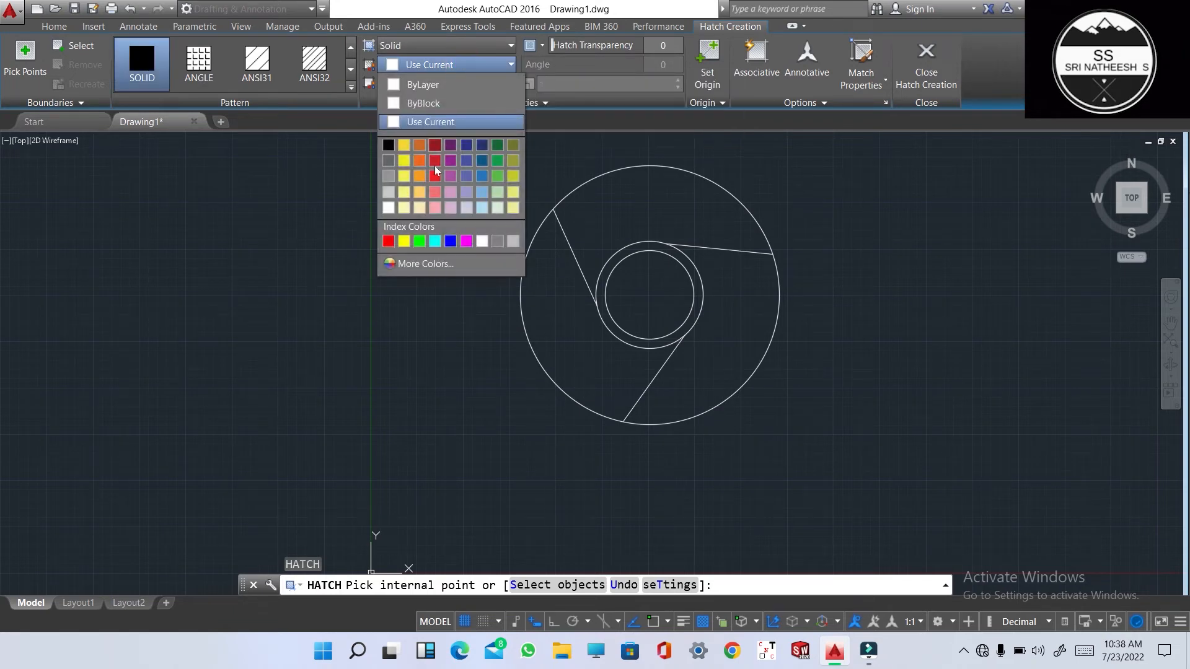
pyautogui.click(437, 177)
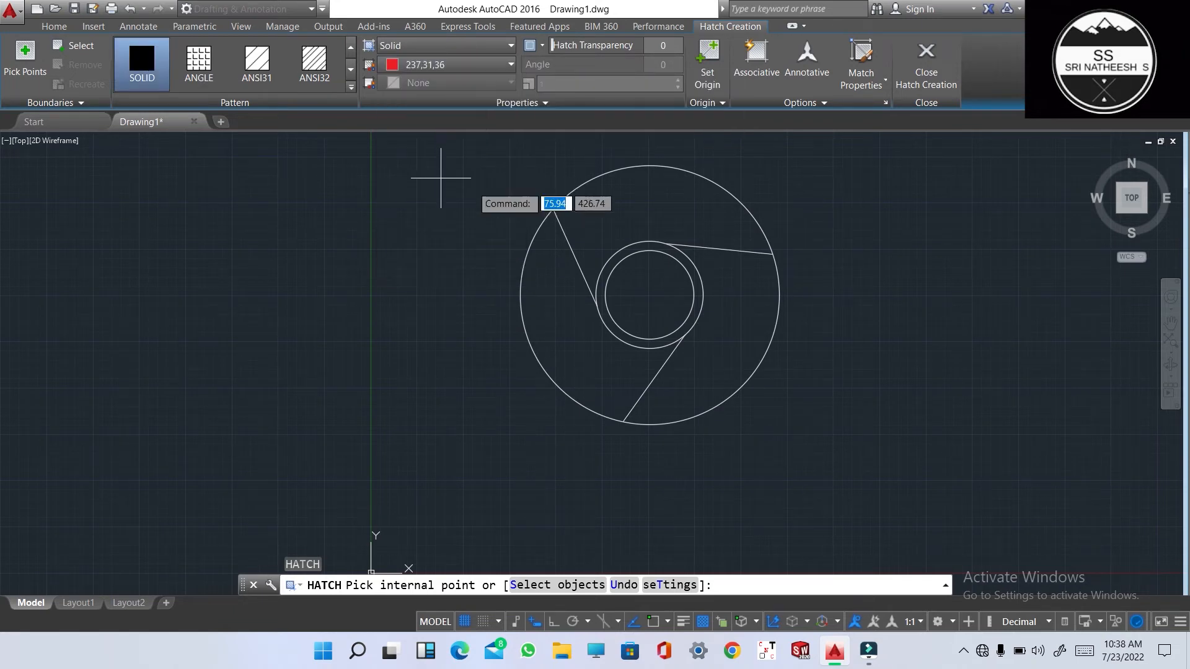
pyautogui.click(634, 217)
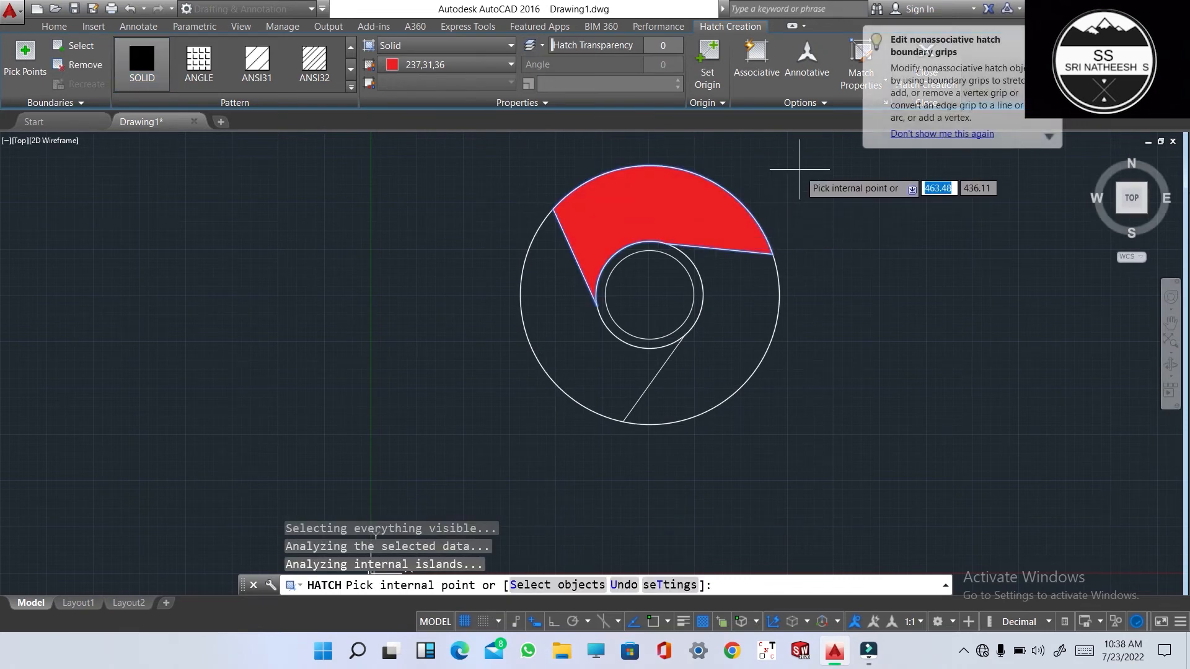
# Step: Try a lower luminance for the upper sector's red true color, and finish the hatch
pyautogui.click(488, 66)
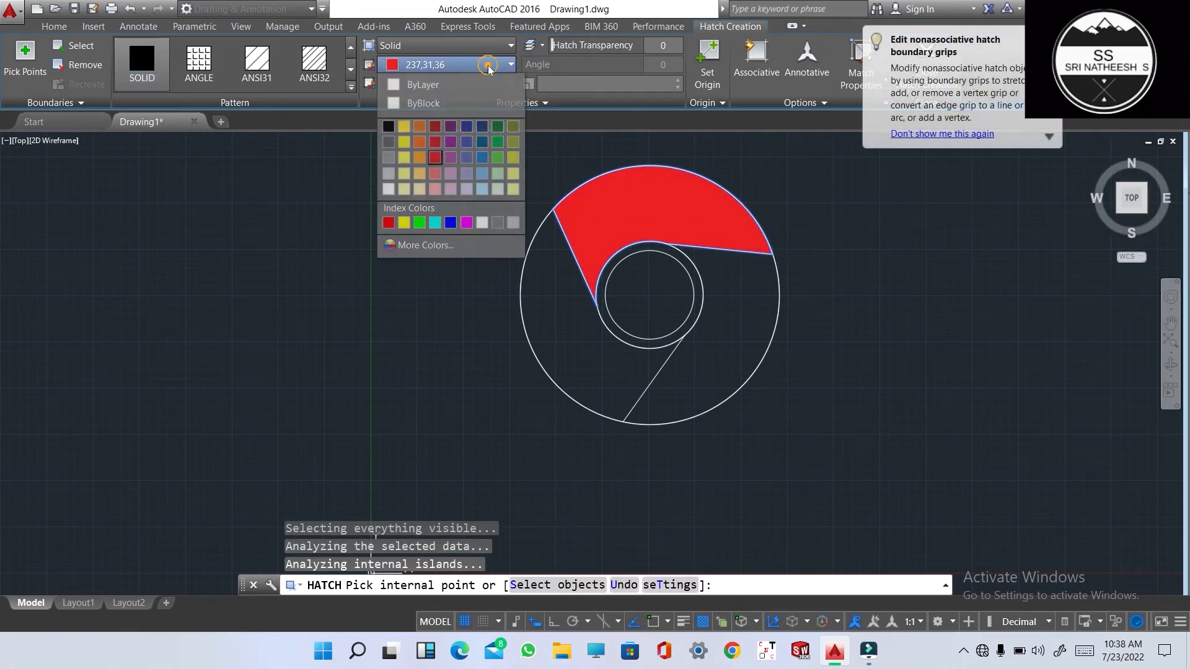
pyautogui.click(406, 247)
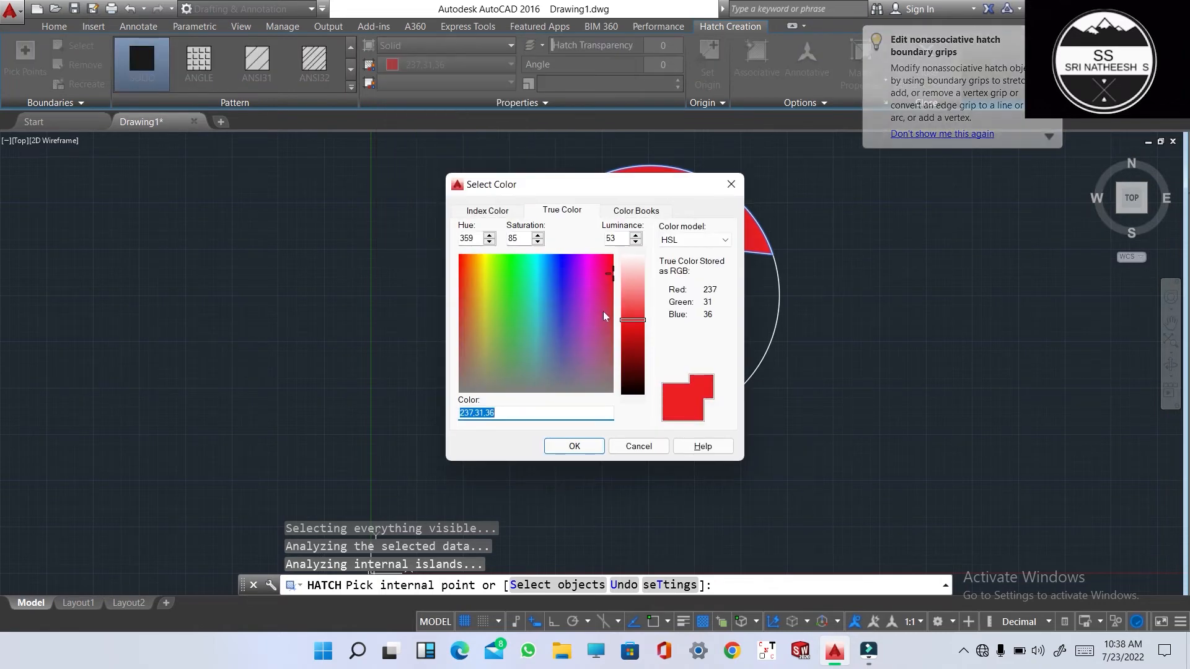
pyautogui.click(636, 319)
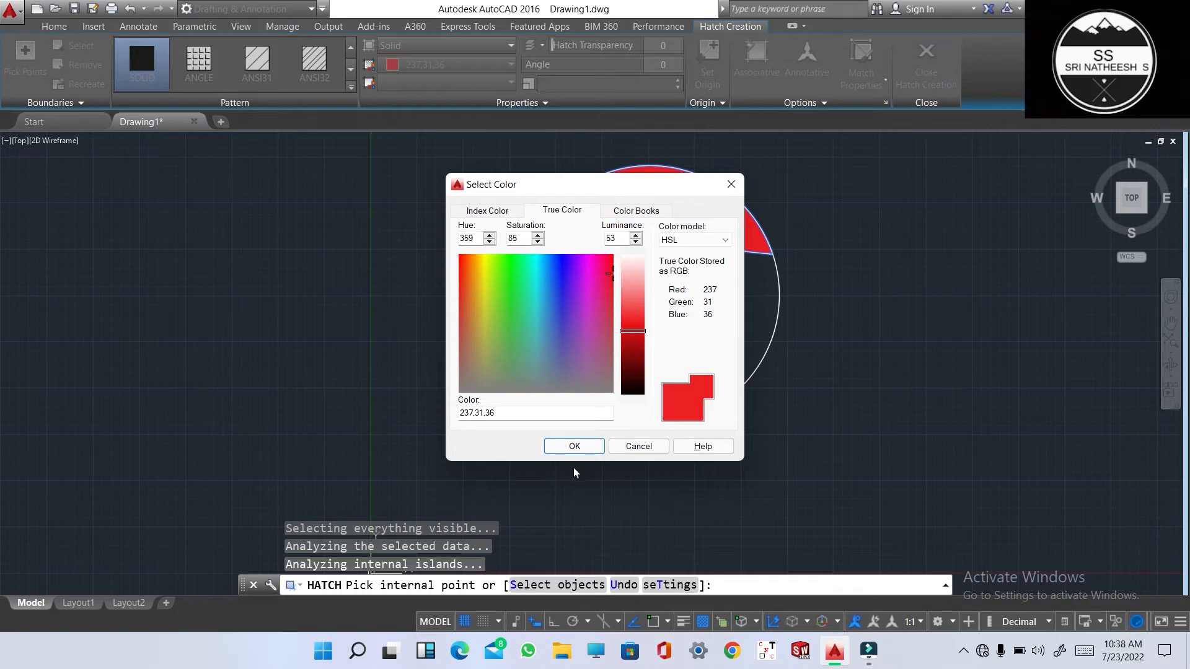
pyautogui.click(574, 448)
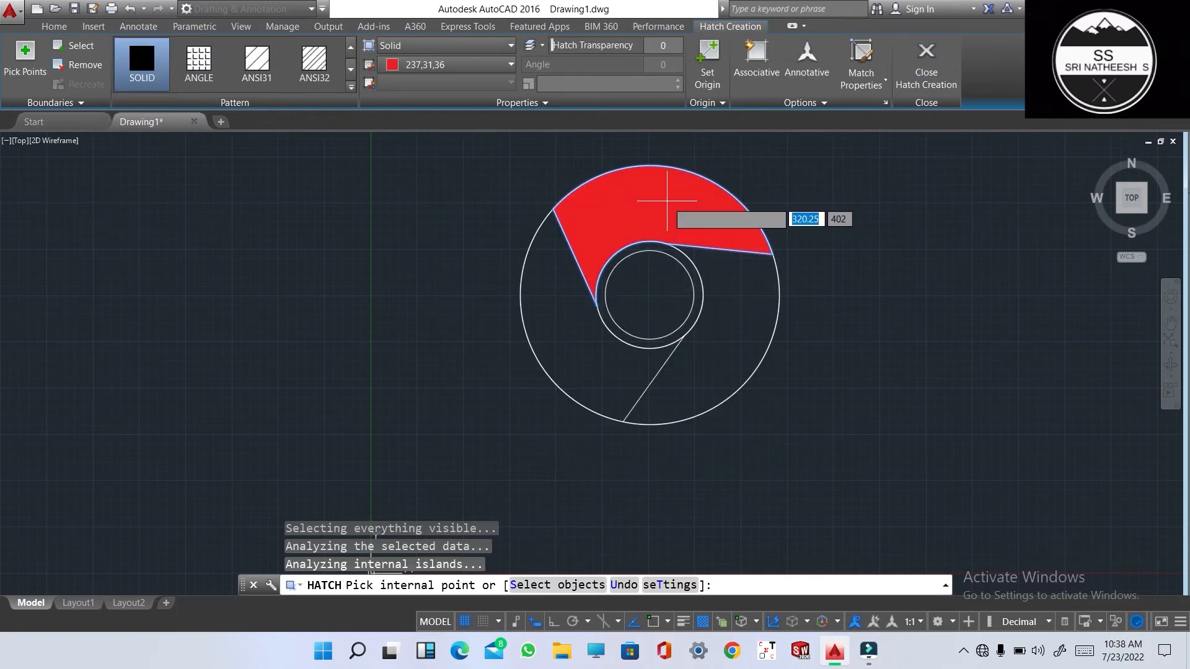
pyautogui.press('Return')
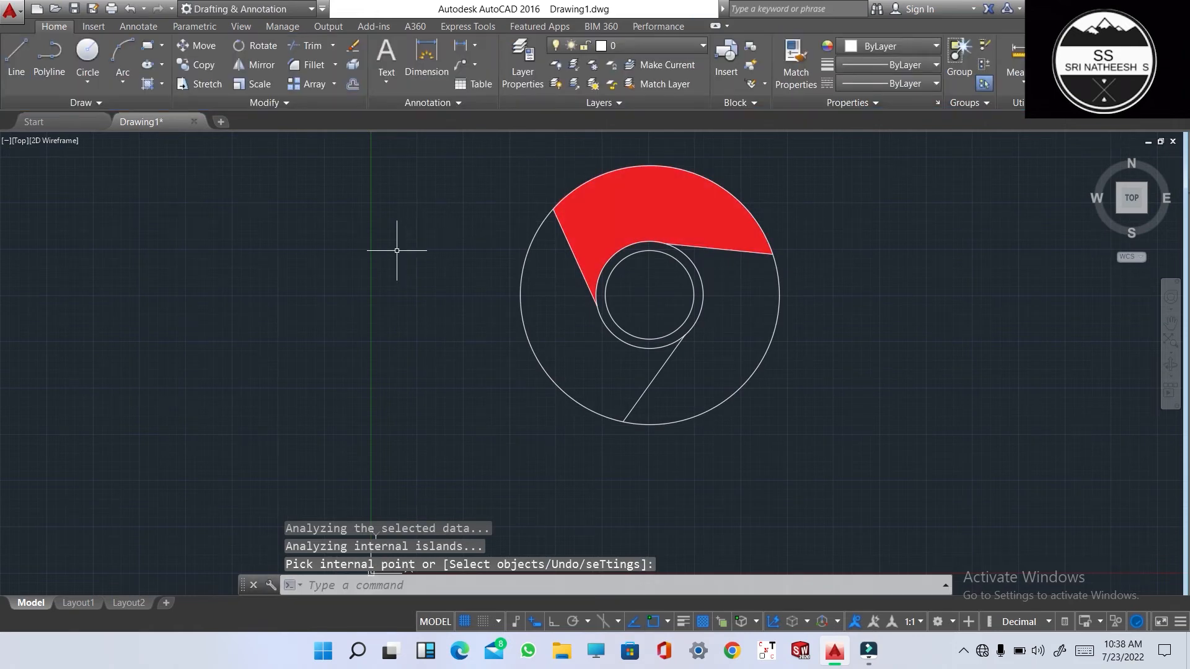
# Step: Hatch the right sector between the outer and middle circles with a solid fill in yellow 244,238,81
pyautogui.press('Return')
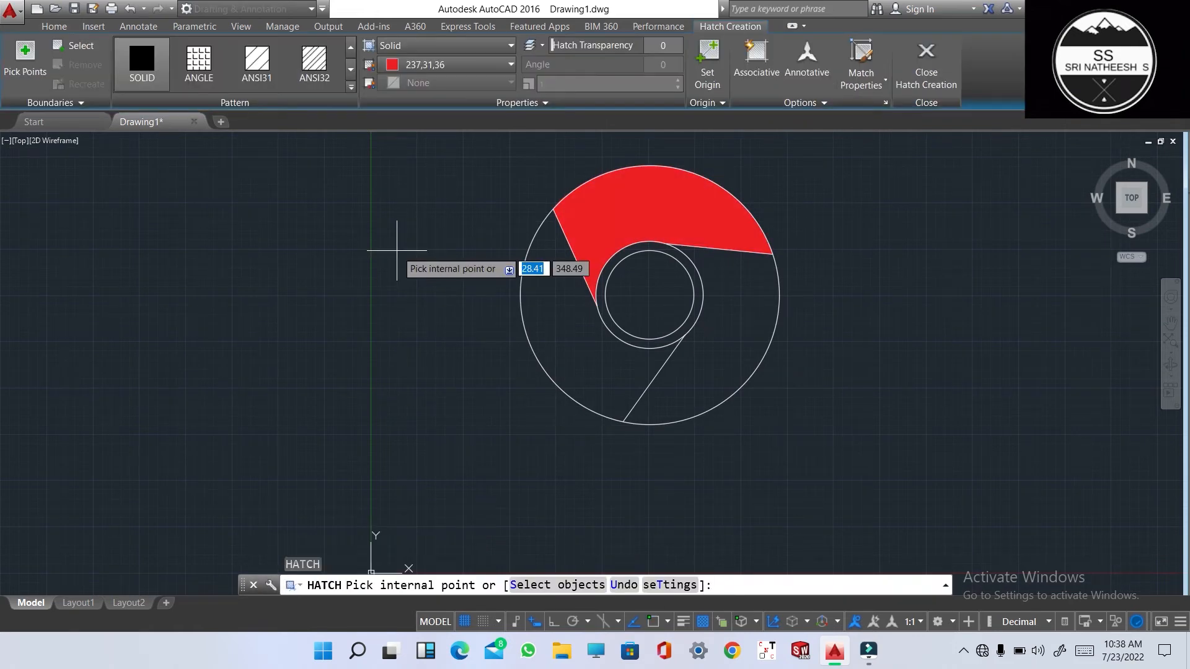
pyautogui.click(454, 70)
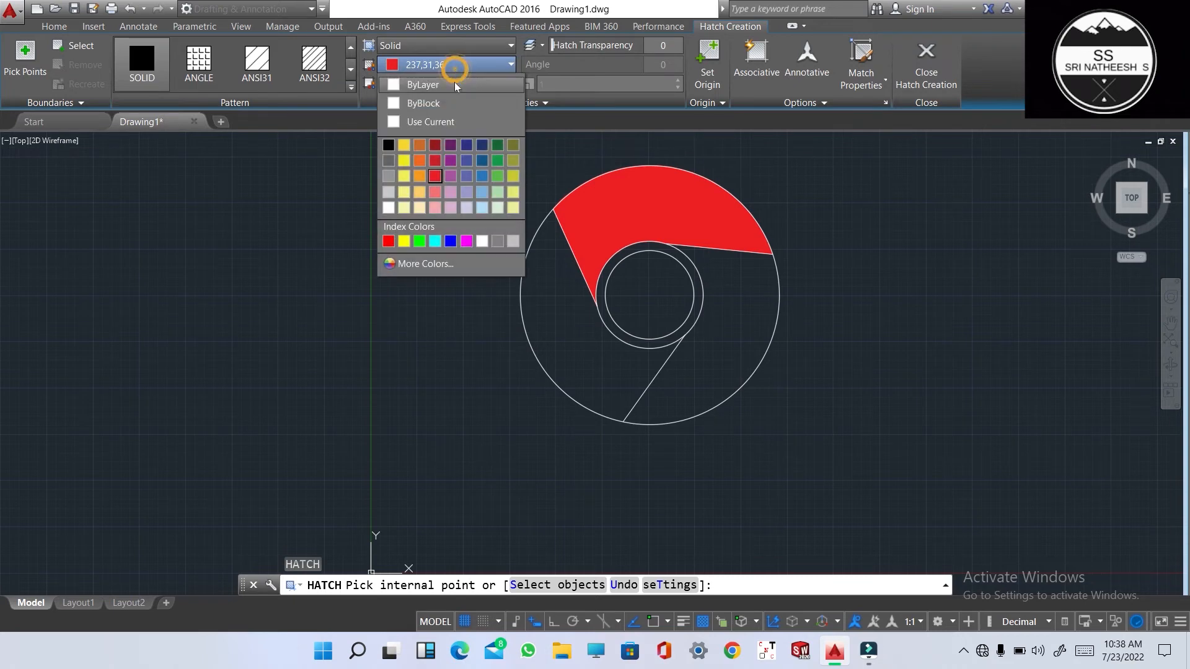
pyautogui.click(403, 178)
pyautogui.click(759, 318)
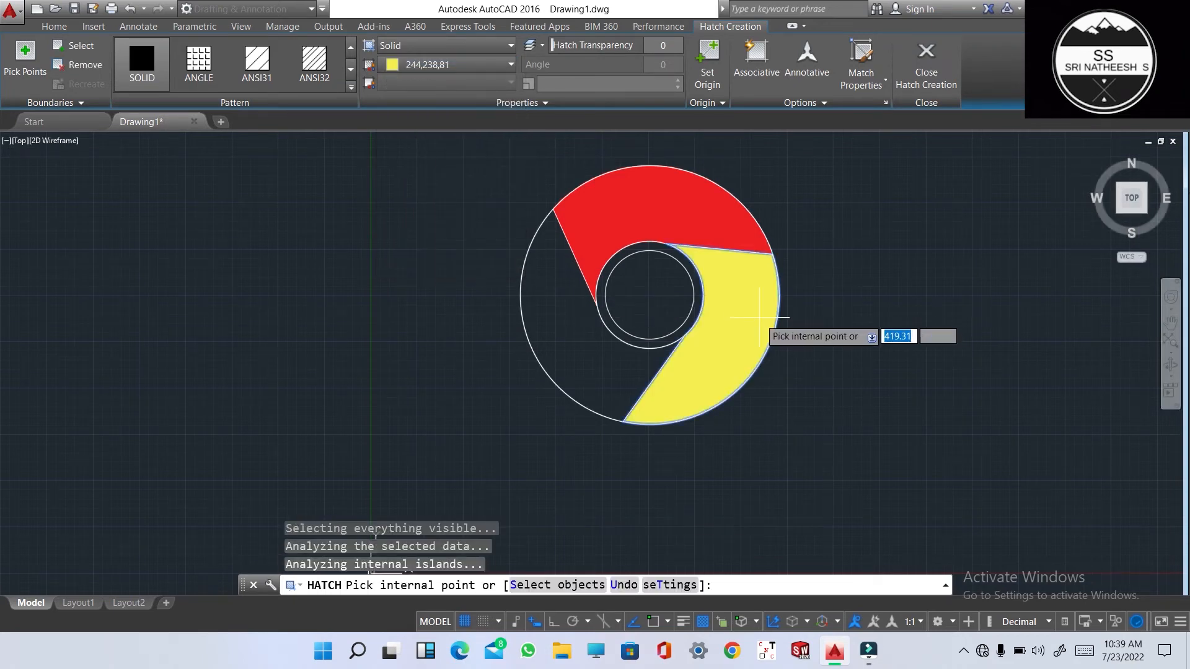
pyautogui.press('Return')
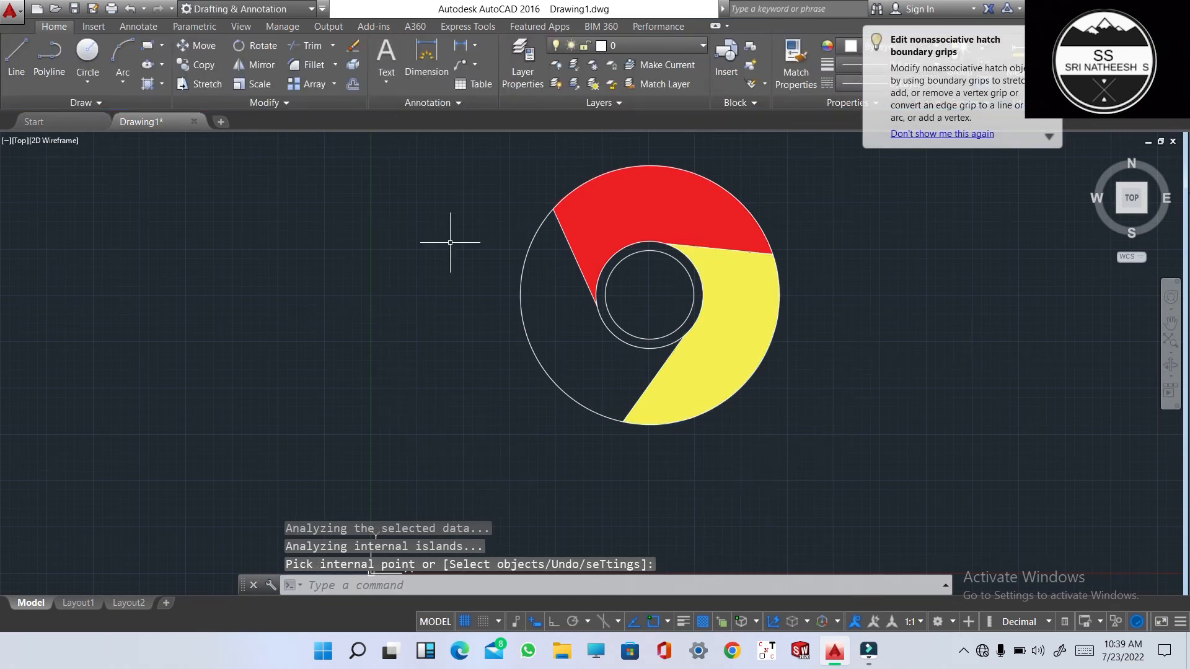
# Step: Hatch the remaining lower-left sector between the outer and middle circles with a solid fill in index color Green
pyautogui.press('Return')
pyautogui.click(450, 64)
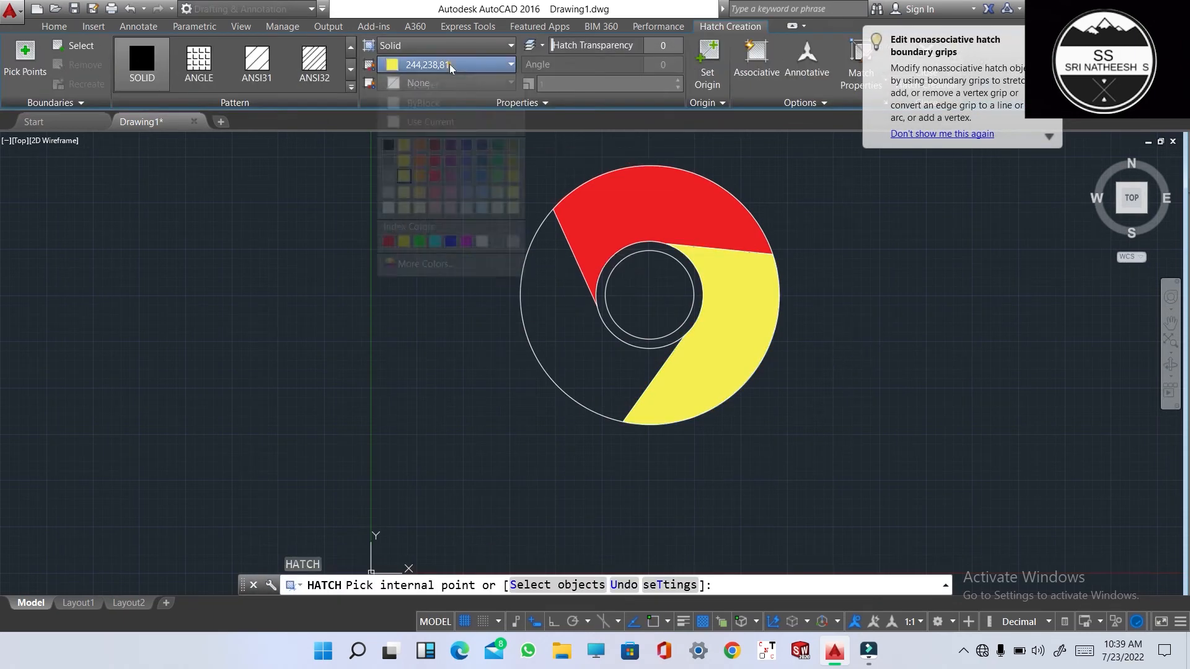
pyautogui.click(420, 241)
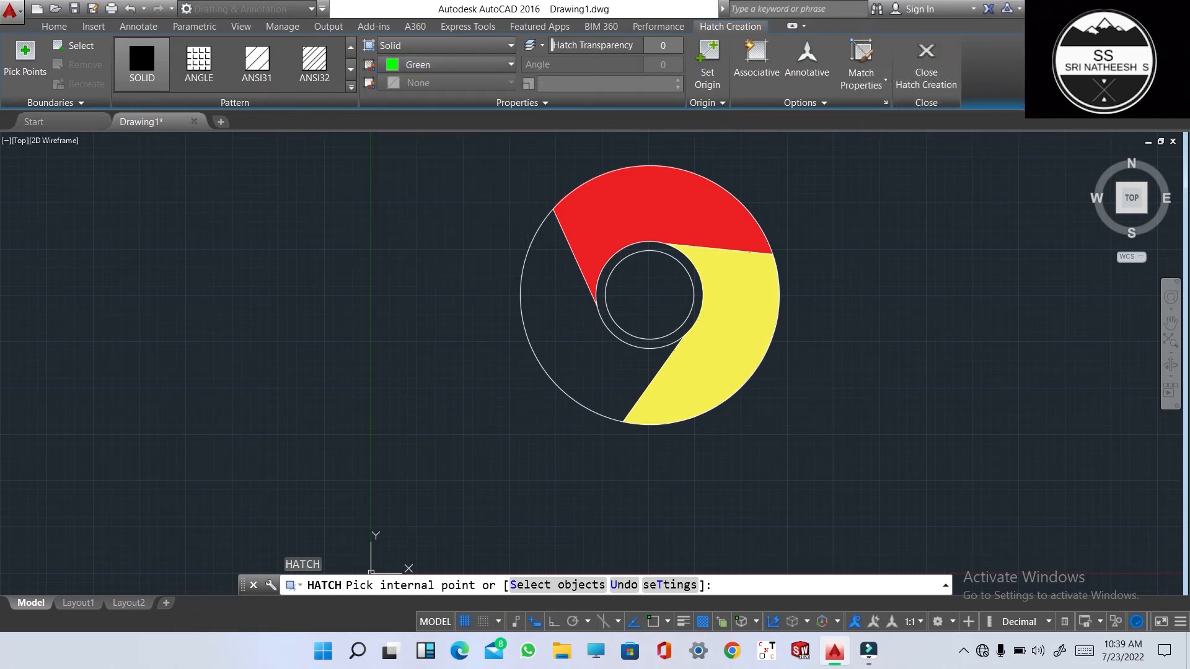
pyautogui.click(536, 331)
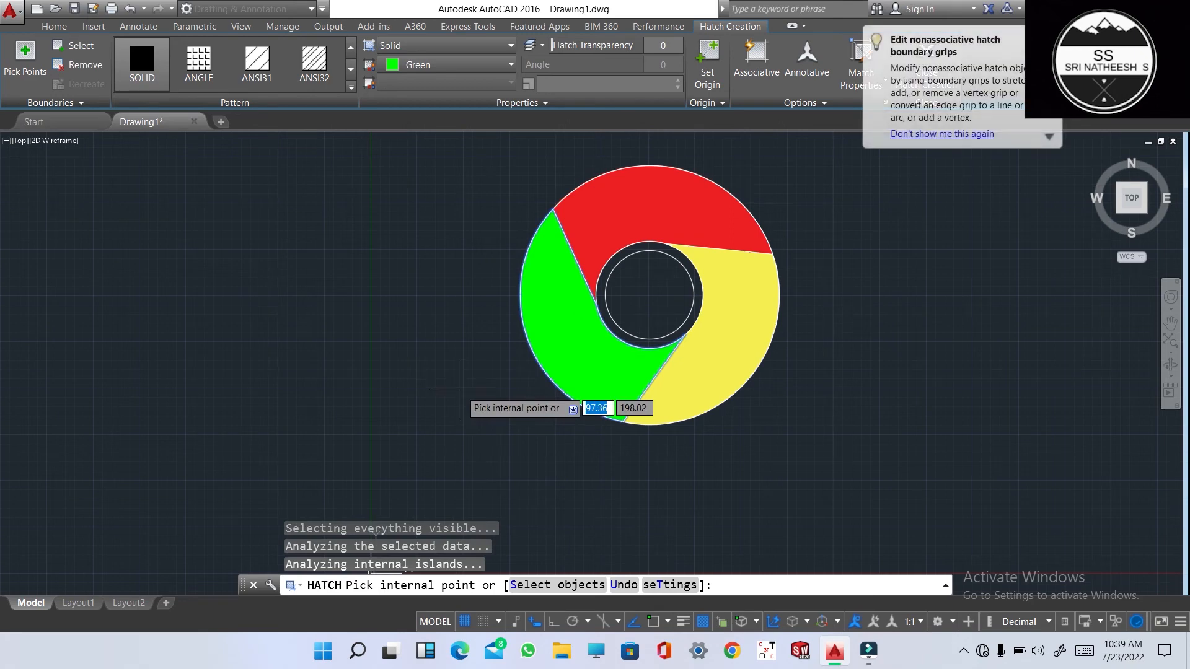
pyautogui.press('Return')
# Step: Try to hatch the ring between the inner and middle circles with a solid fill in white 255,255,255
pyautogui.press('Return')
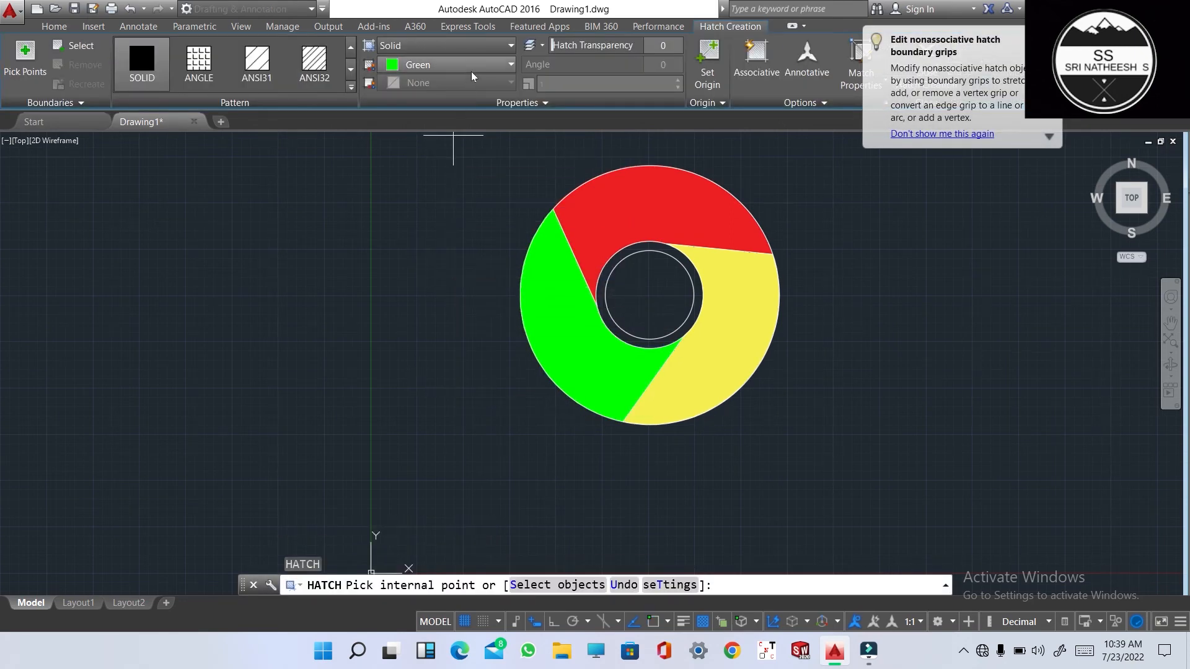
pyautogui.click(472, 69)
pyautogui.click(388, 208)
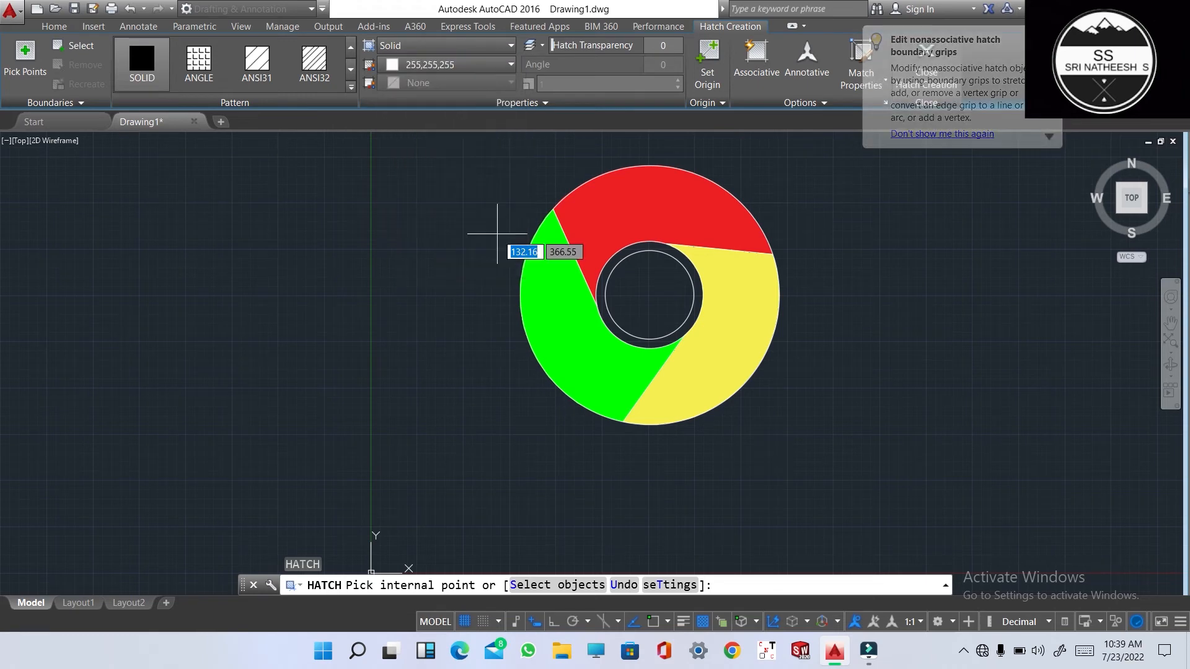
pyautogui.click(678, 255)
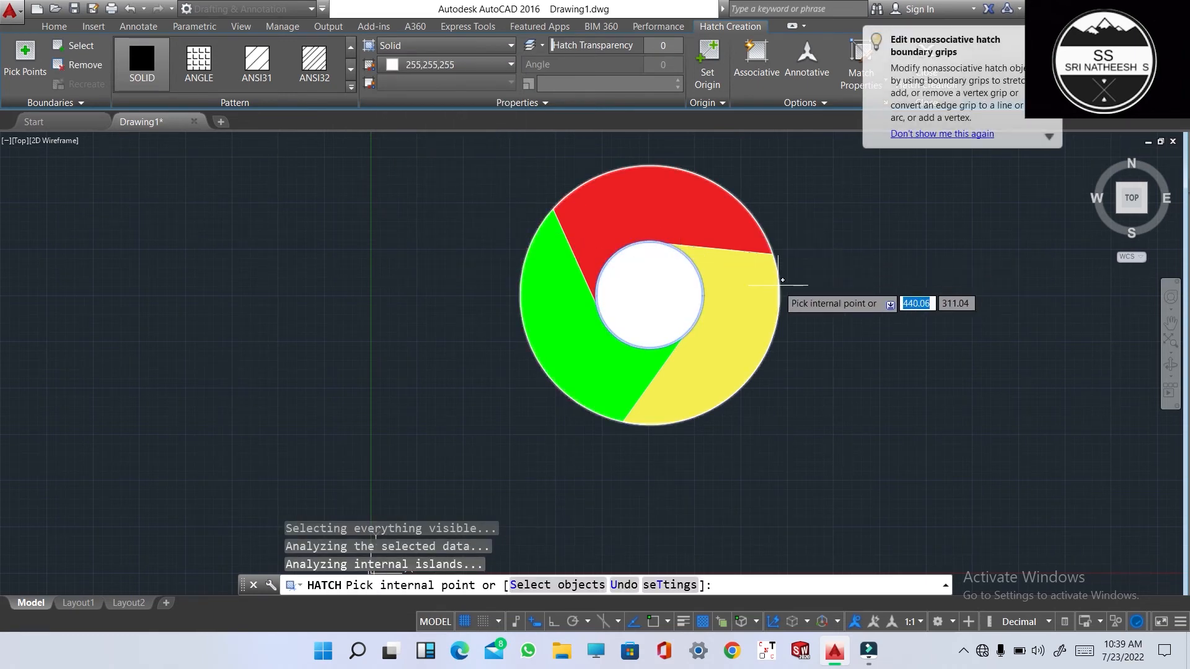
pyautogui.press('Escape')
# Step: Undo the green and yellow sector hatches, keeping only the red one
pyautogui.hotkey('ctrl', 'z')
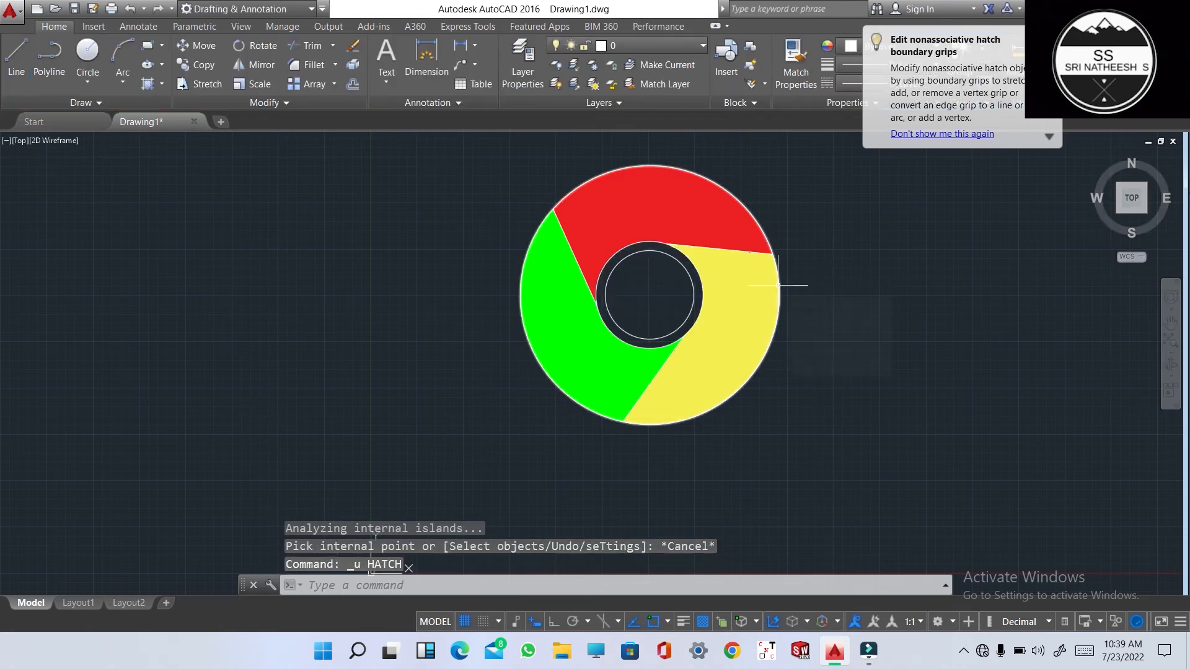
pyautogui.write('u')
pyautogui.press('Return')
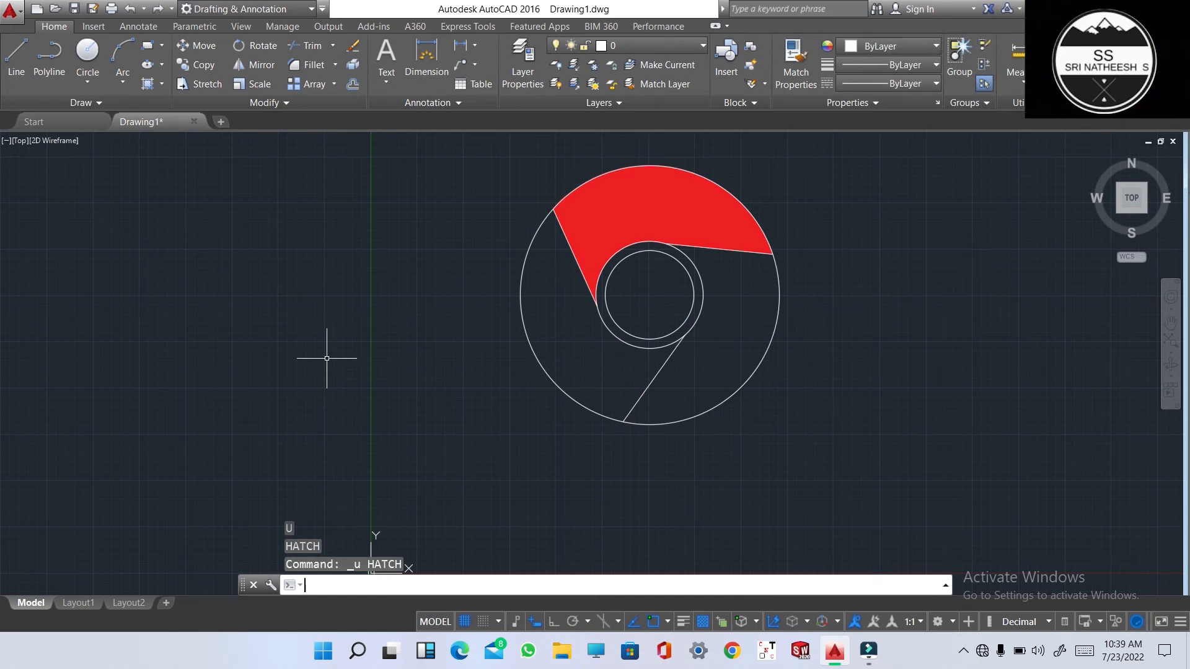
# Step: Hatch the right sector between the outer and middle circles again with a solid fill in yellow 244,238,81
pyautogui.write('h')
pyautogui.press('Return')
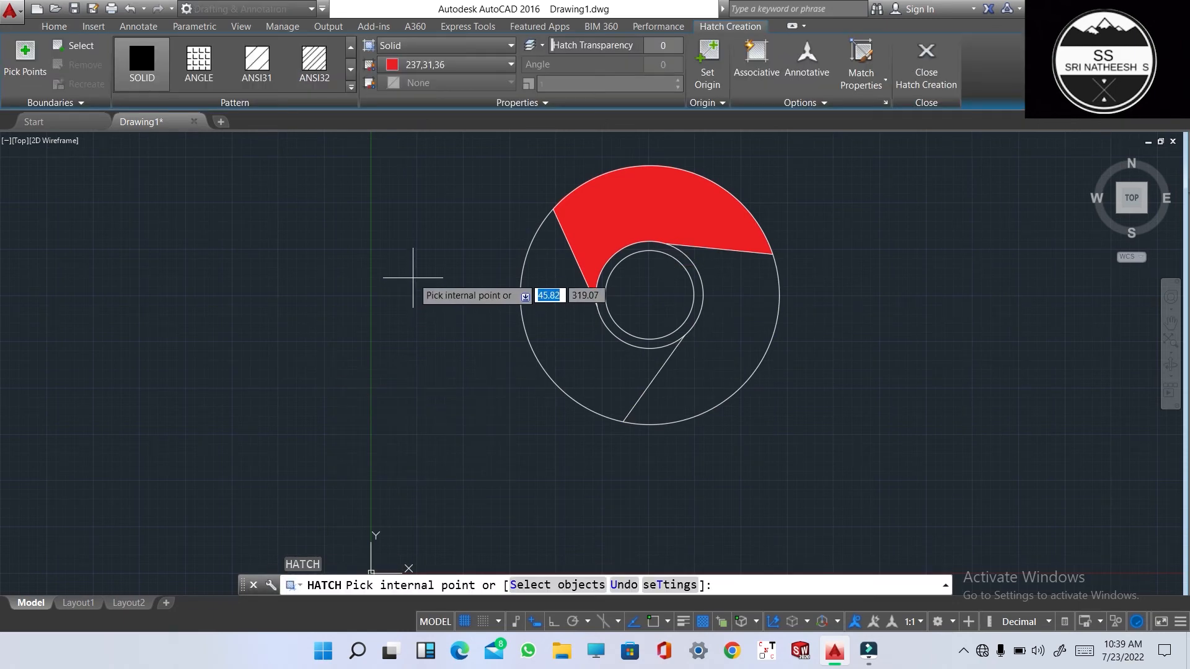
pyautogui.click(425, 66)
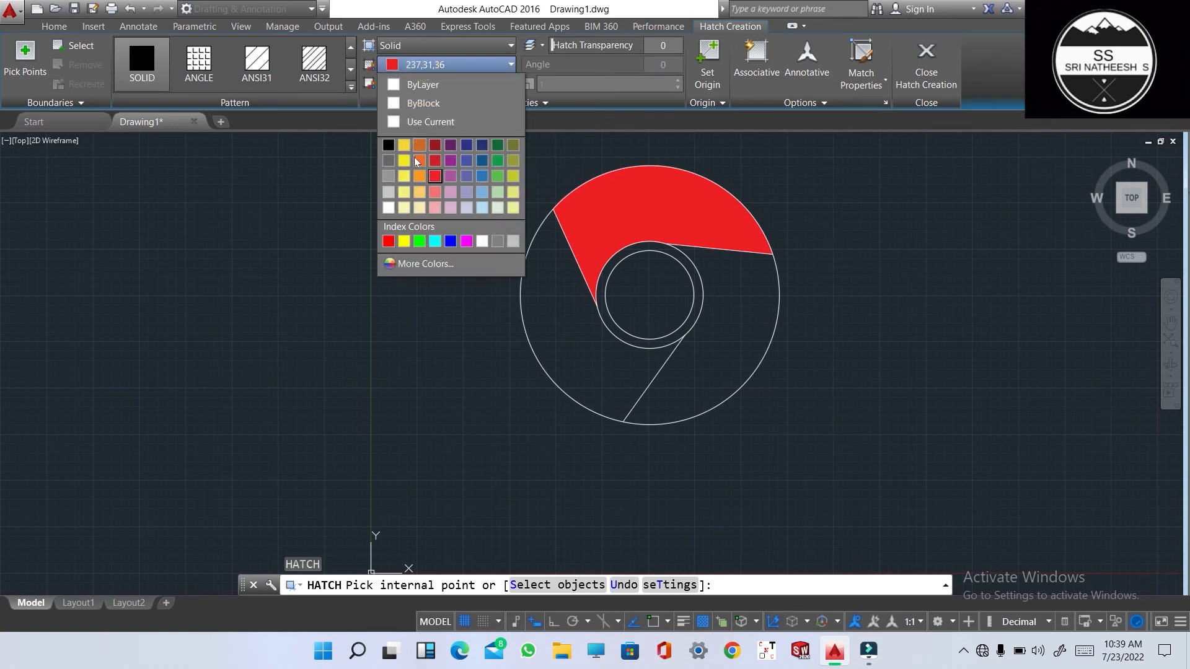
pyautogui.click(404, 177)
pyautogui.click(700, 347)
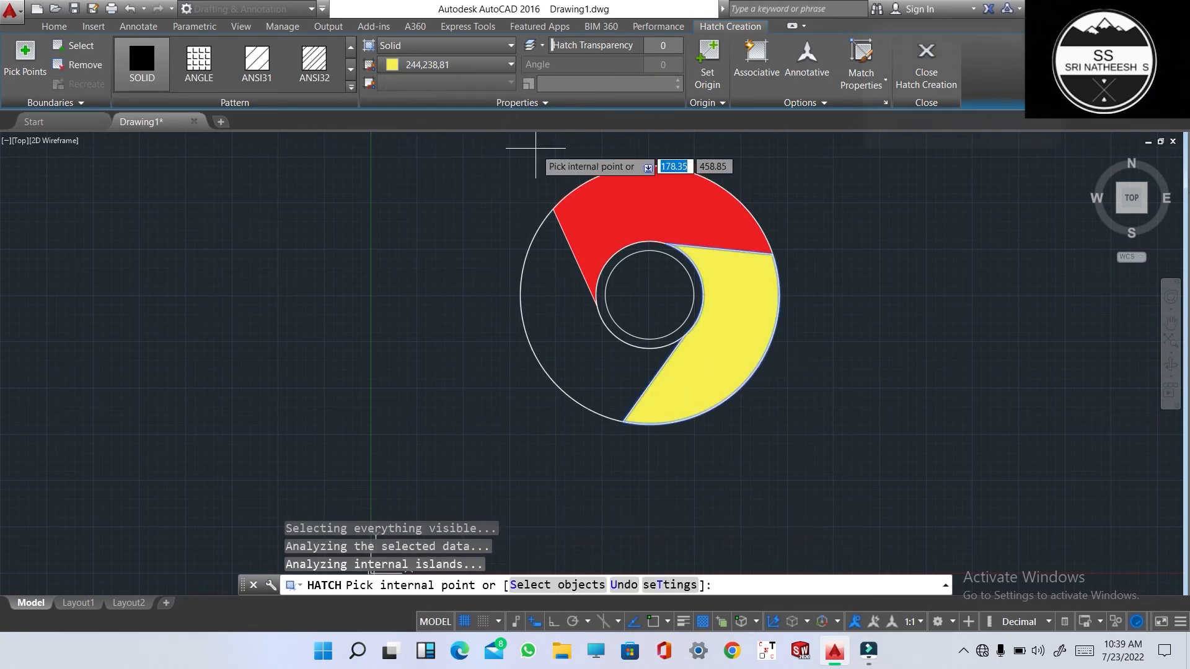
pyautogui.press('Return')
# Step: Hatch the lower-left sector between the outer and middle circles again with a solid fill in index color Green
pyautogui.press('Return')
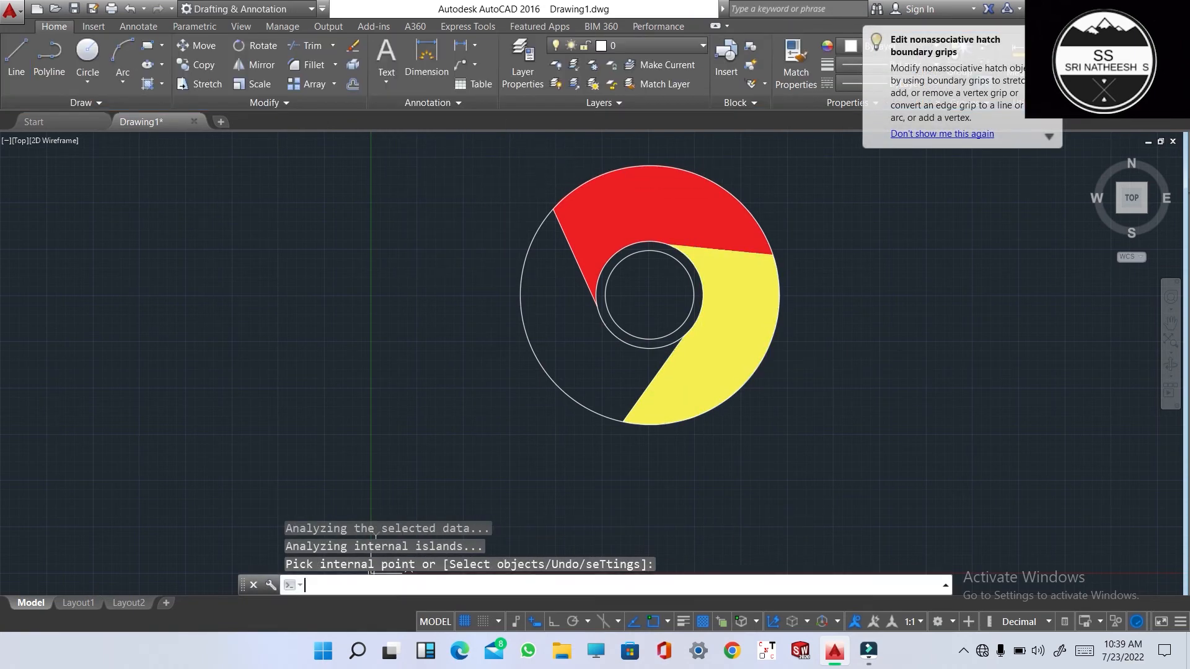
pyautogui.click(465, 65)
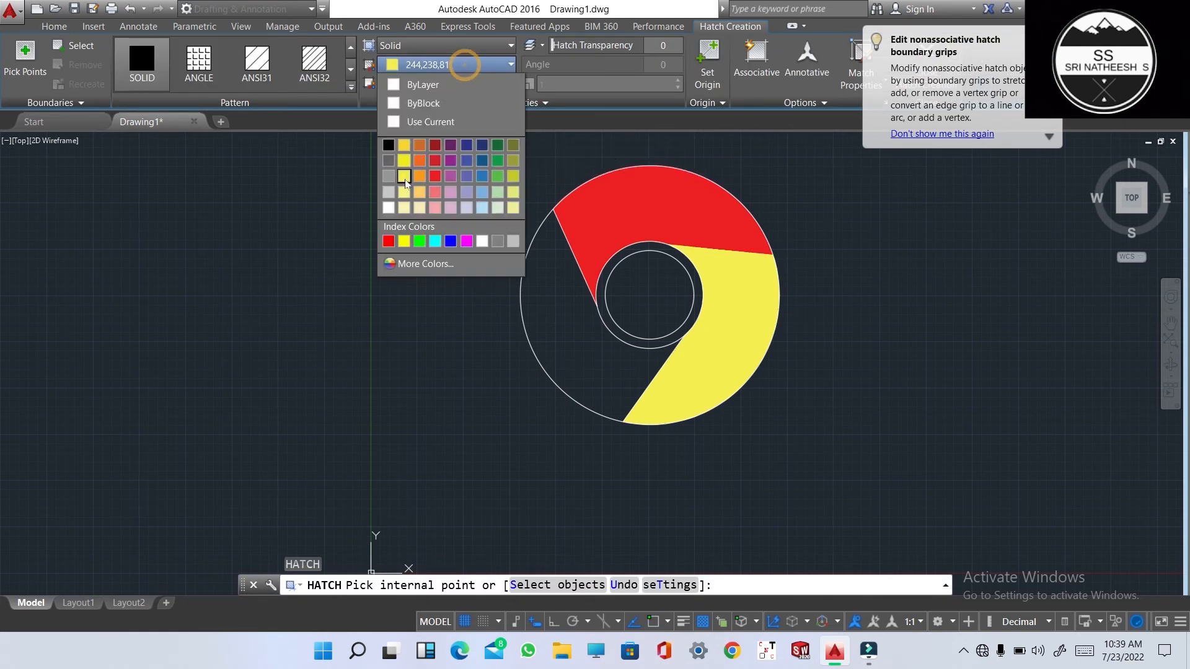
pyautogui.click(418, 242)
pyautogui.click(558, 335)
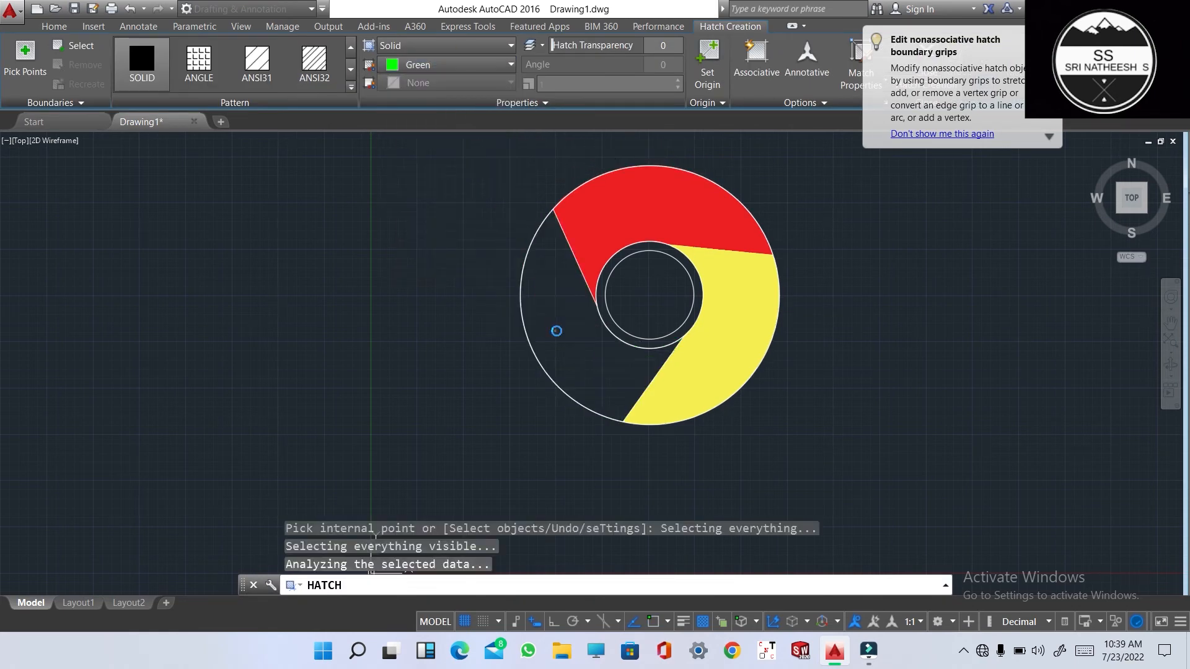
pyautogui.press('Return')
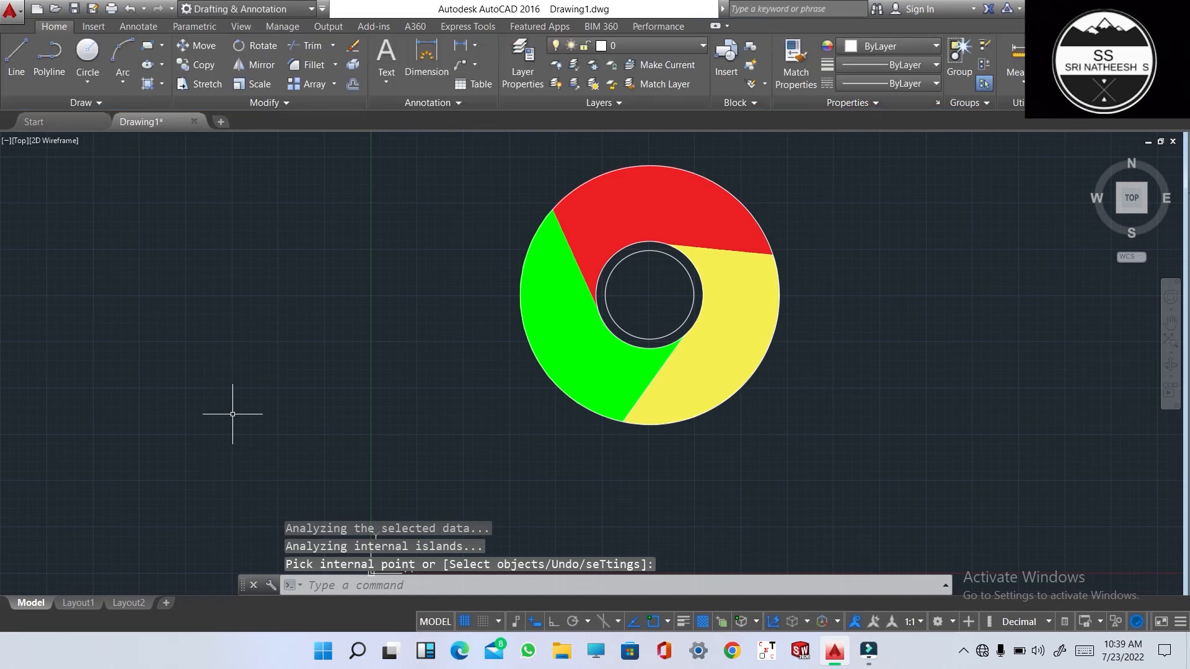
# Step: Hatch the inside of the smallest circle with a solid fill in blue 39,118,187
pyautogui.press('Return')
pyautogui.click(448, 65)
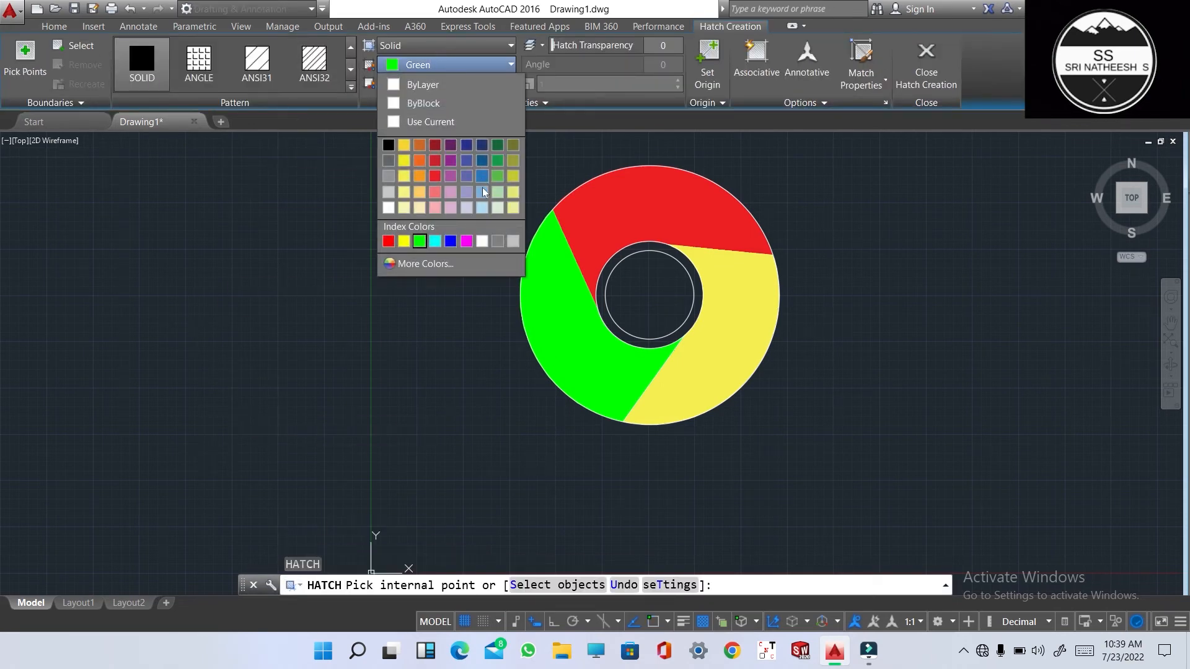
pyautogui.click(481, 177)
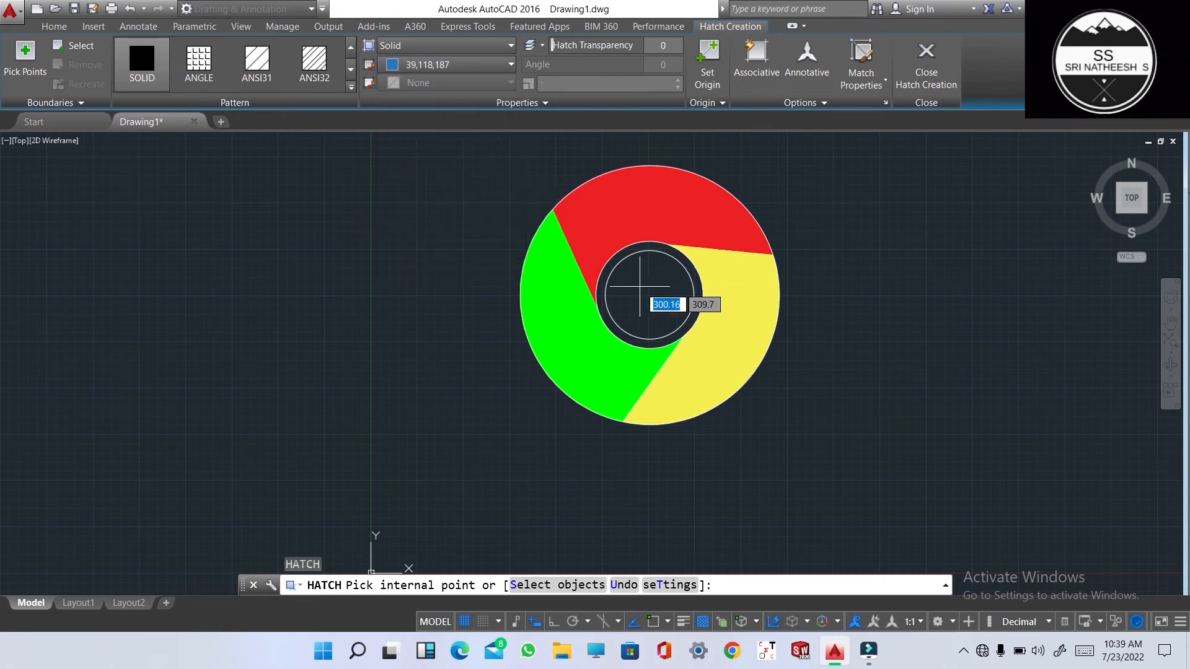
pyautogui.click(645, 303)
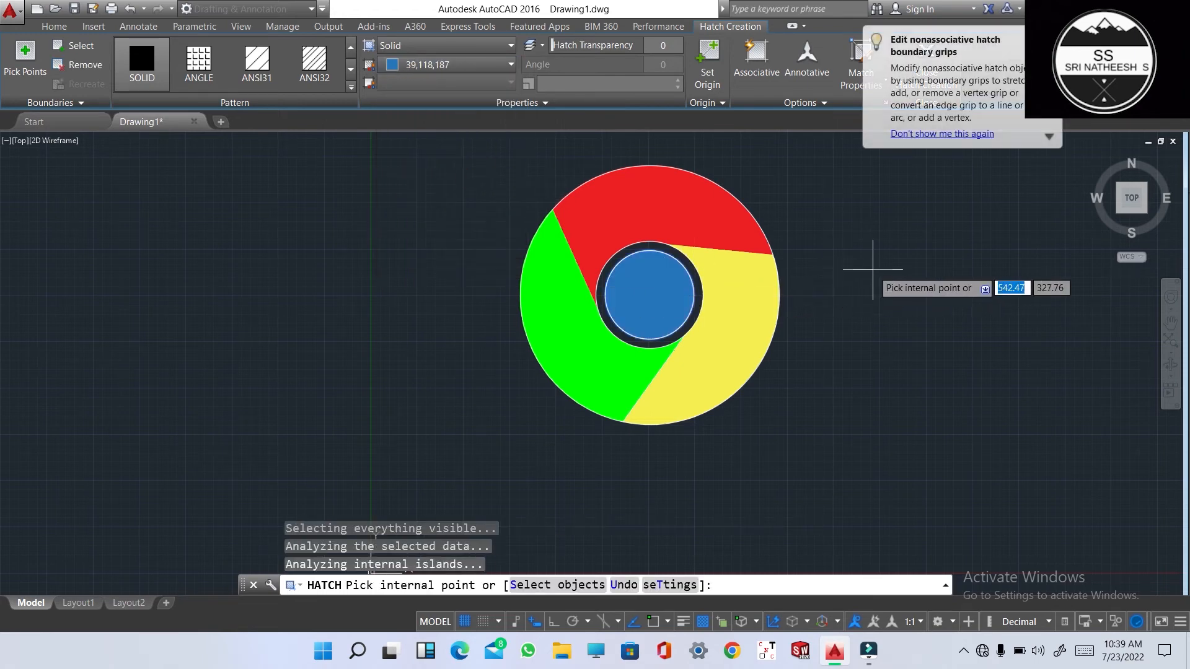
pyautogui.press('Return')
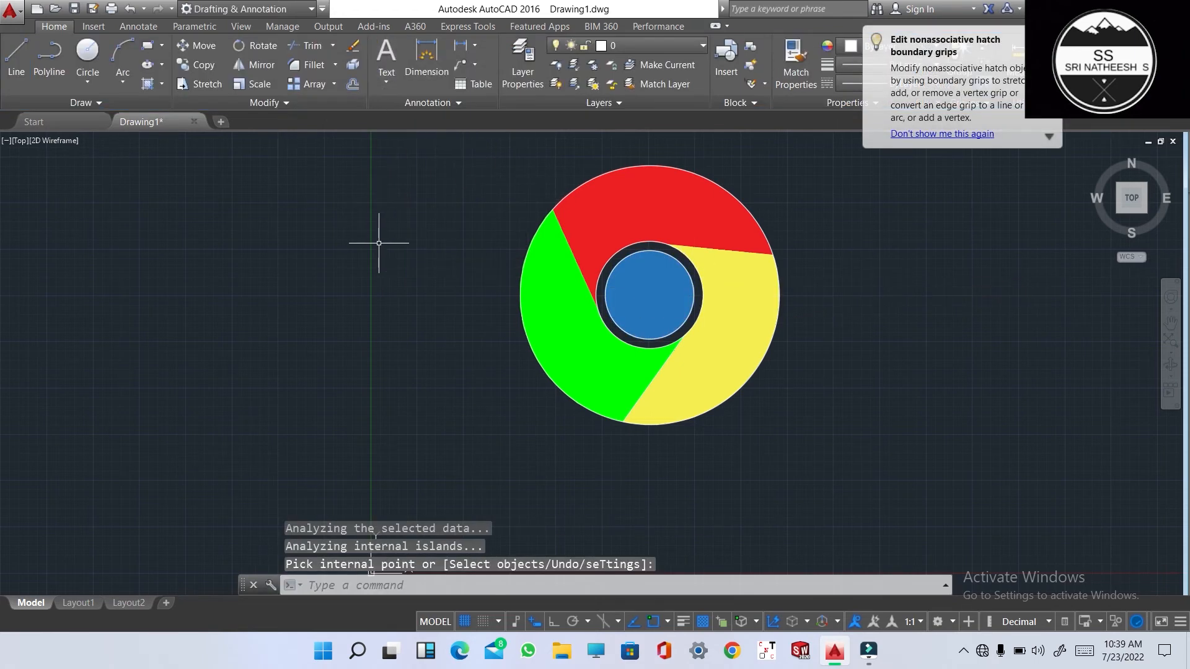
# Step: Hatch the narrow ring around the blue center circle with a solid fill in white 255,255,255
pyautogui.press('Return')
pyautogui.click(461, 64)
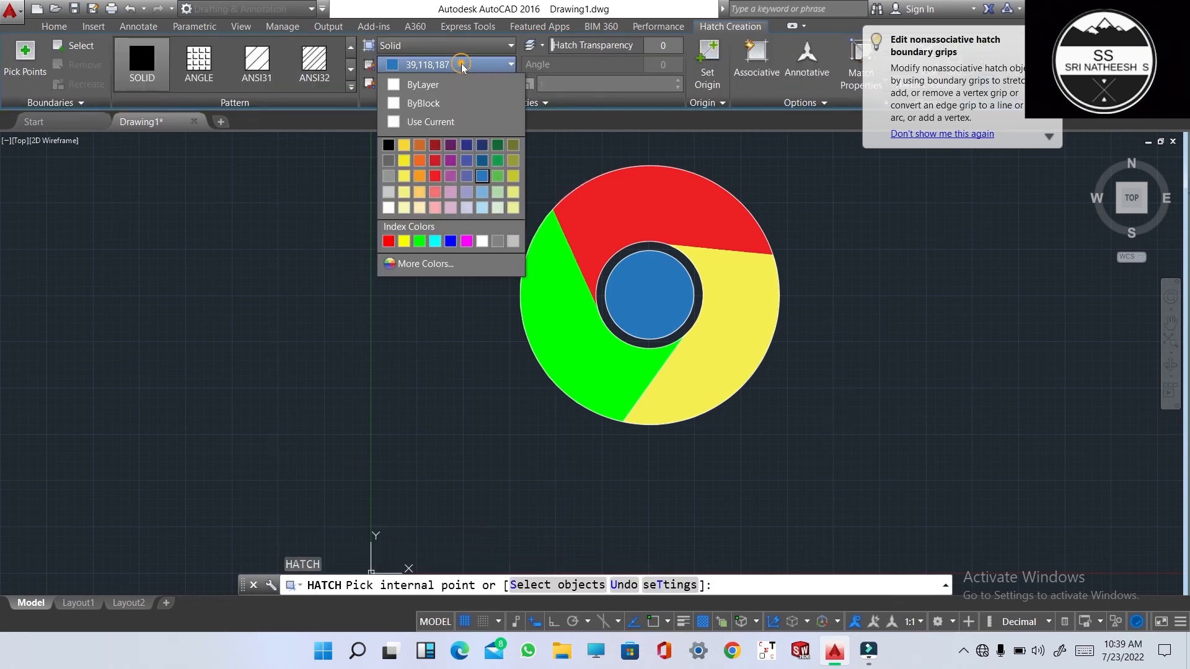
pyautogui.click(389, 207)
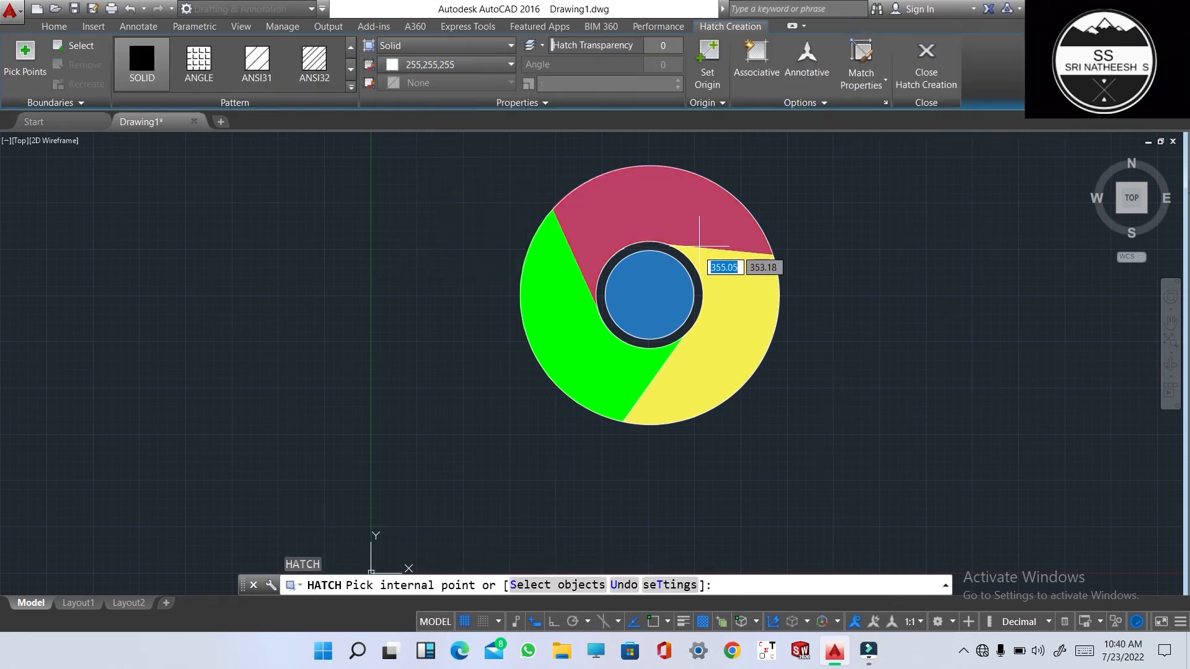
pyautogui.scroll(6, 685, 272)
pyautogui.click(675, 305)
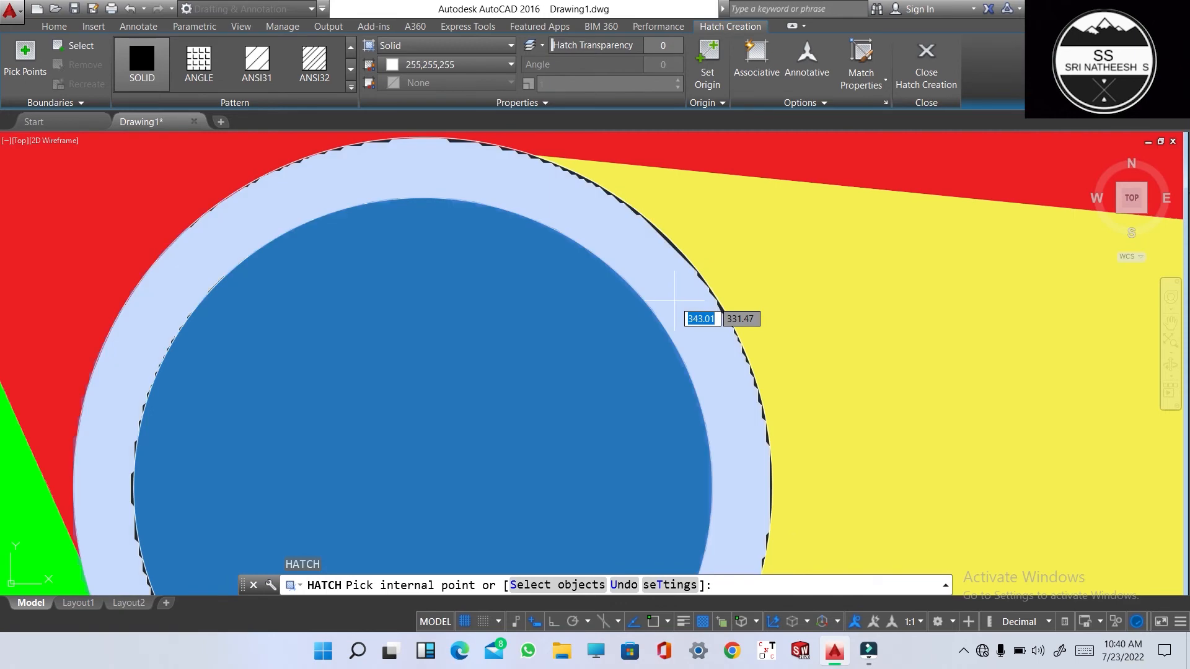
pyautogui.scroll(-2, 691, 301)
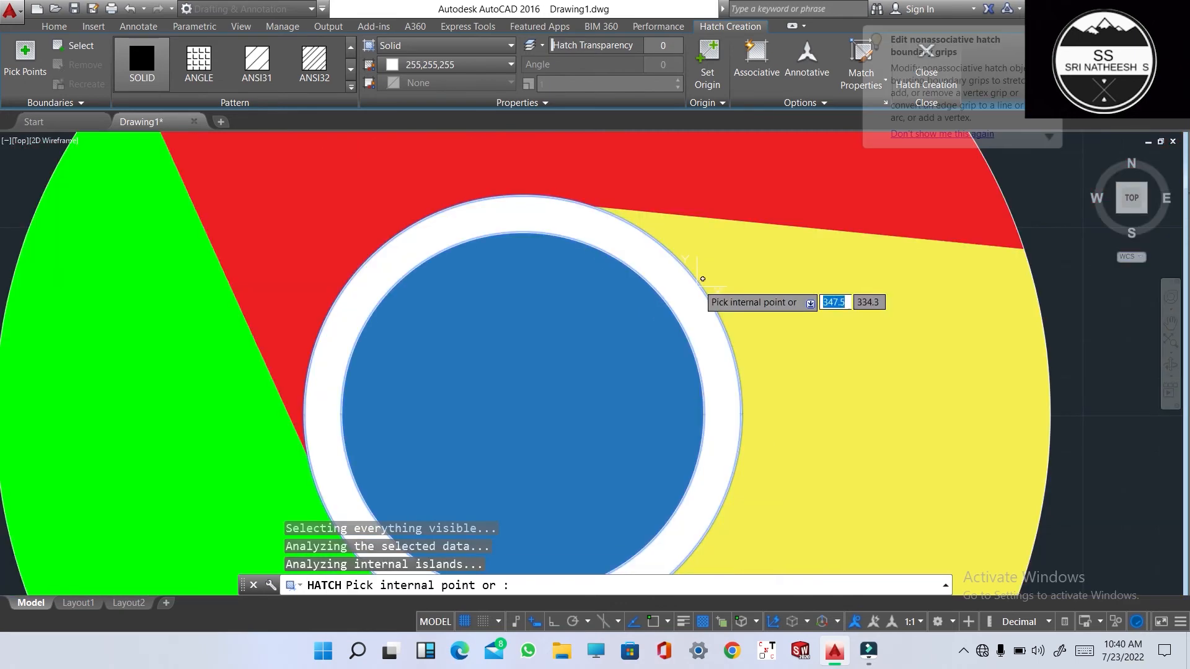
pyautogui.scroll(-2, 682, 298)
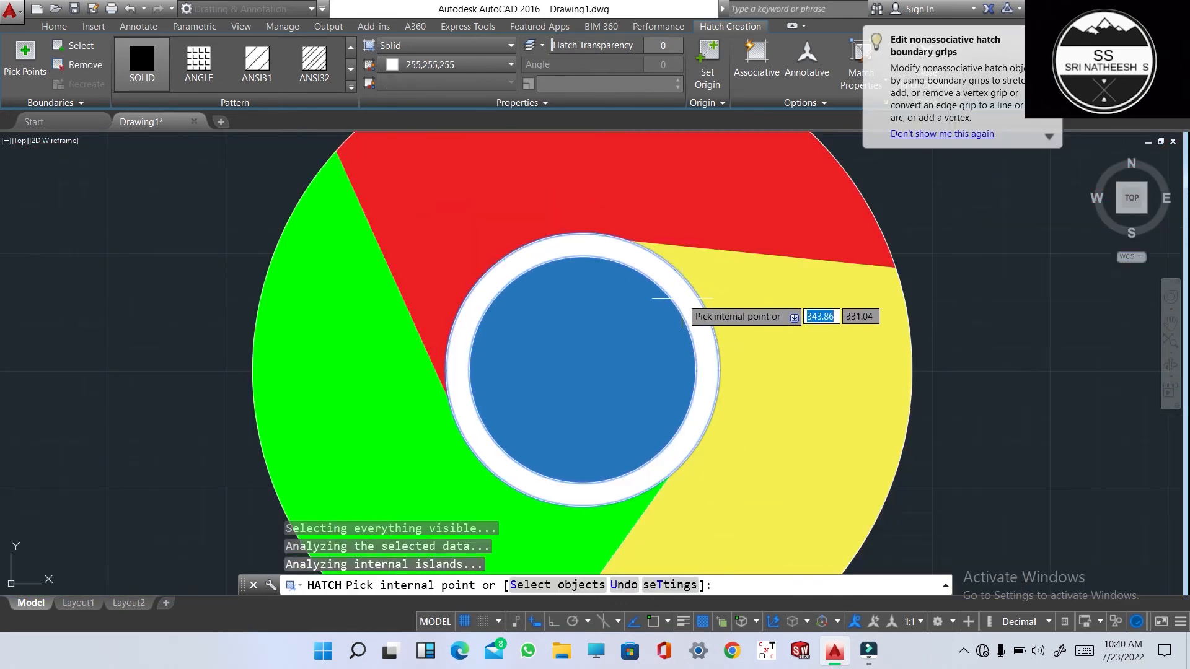
pyautogui.press('Return')
pyautogui.scroll(-5, 682, 298)
pyautogui.scroll(3, 680, 297)
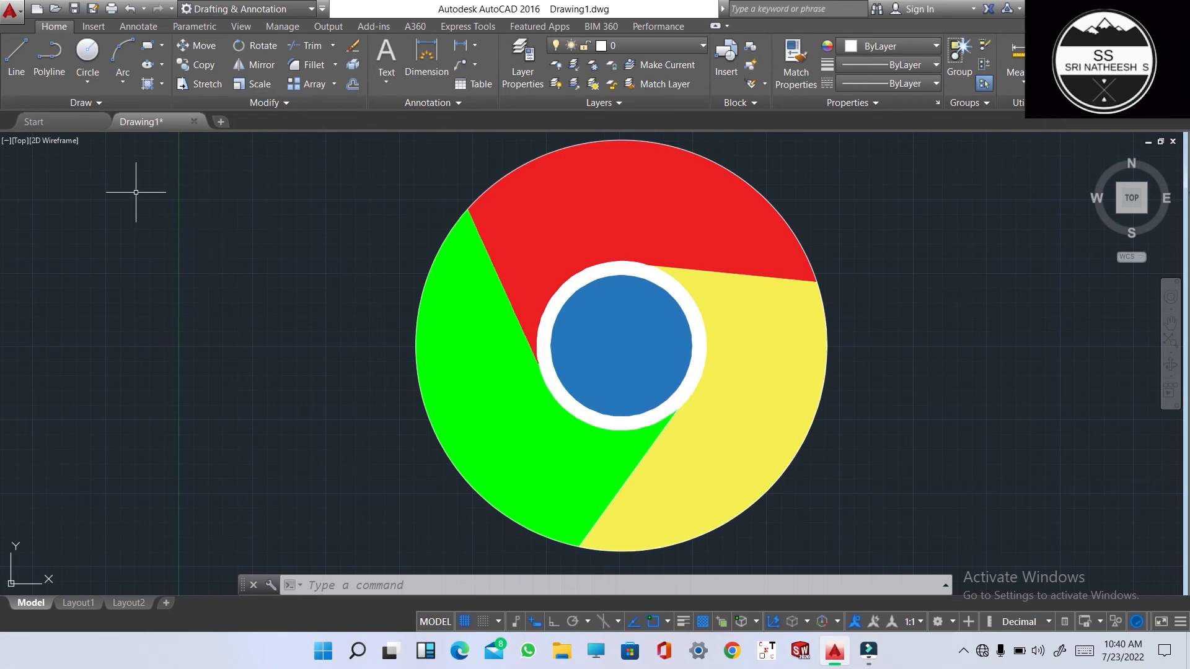
# Step: Switch the model view to SW Isometric
pyautogui.click(22, 146)
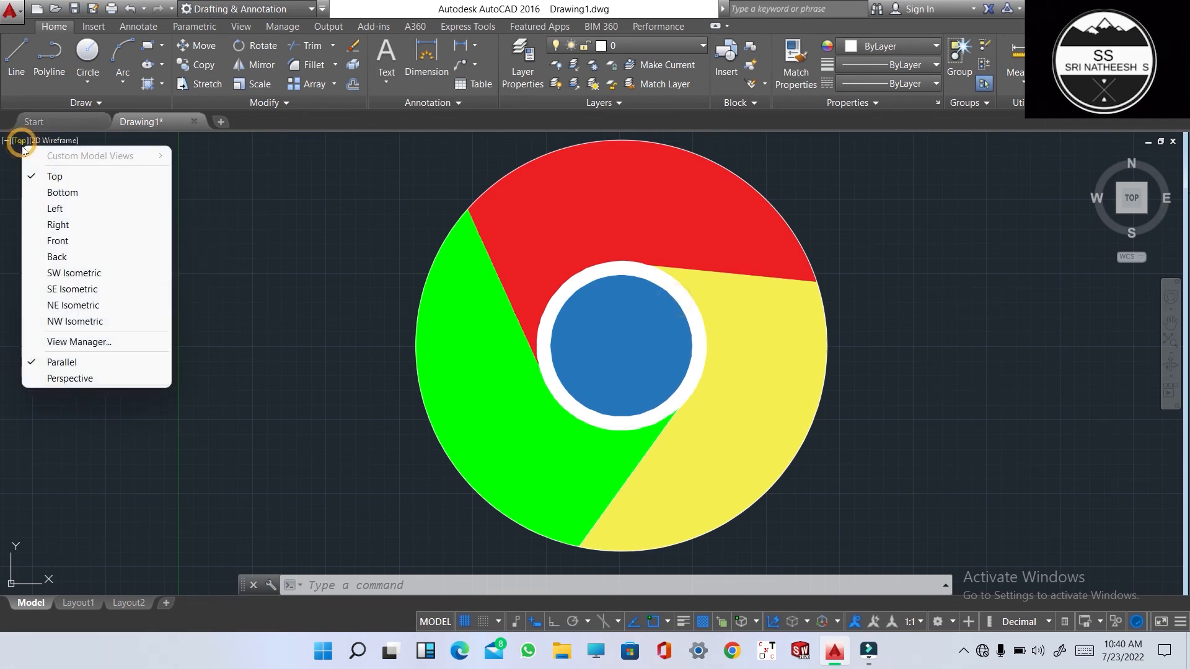
pyautogui.click(74, 269)
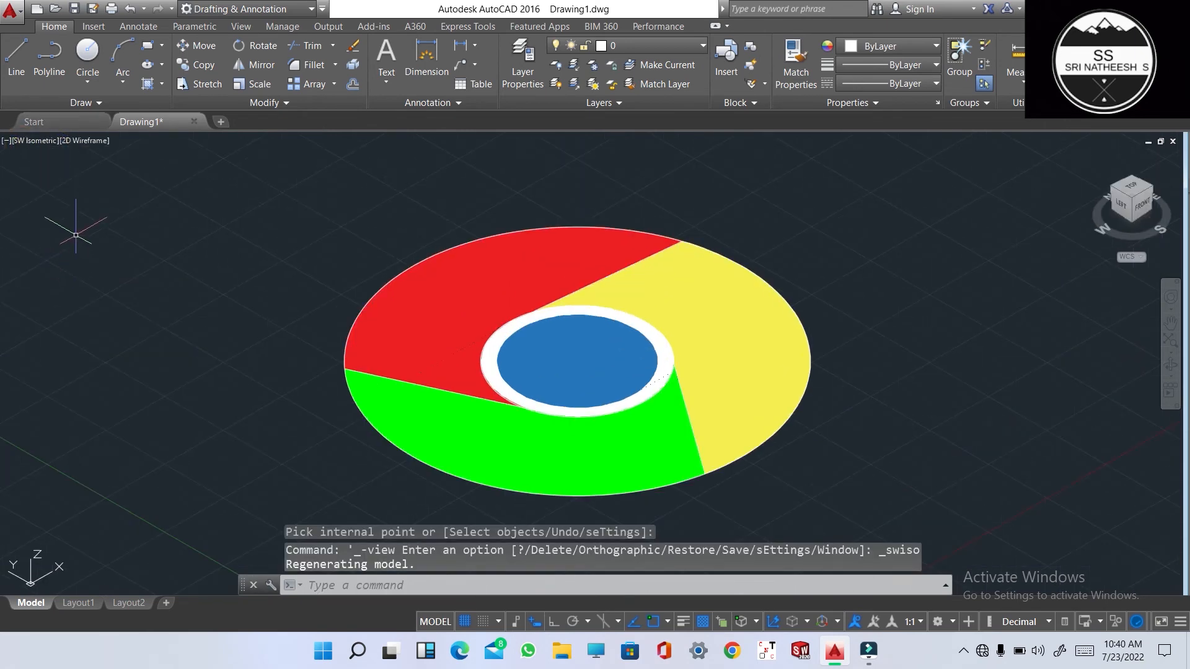
pyautogui.click(78, 145)
pyautogui.click(31, 240)
pyautogui.click(33, 238)
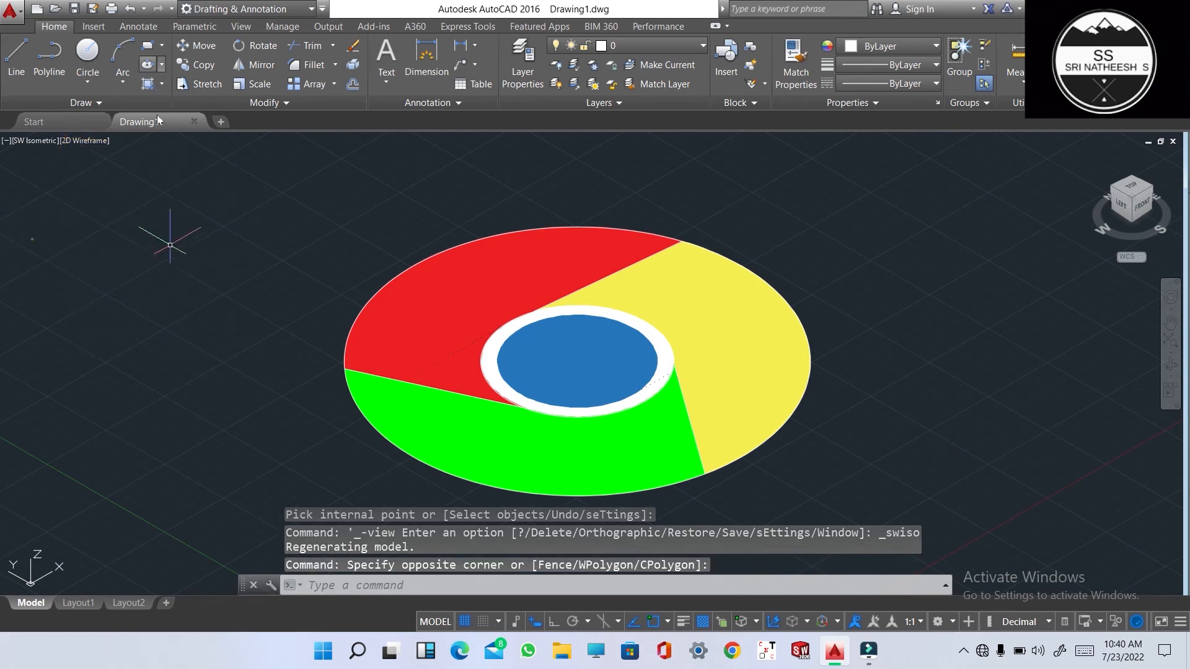
# Step: Extrude all of the logo's circles and lines upward to a freely picked height
pyautogui.write('EXT')
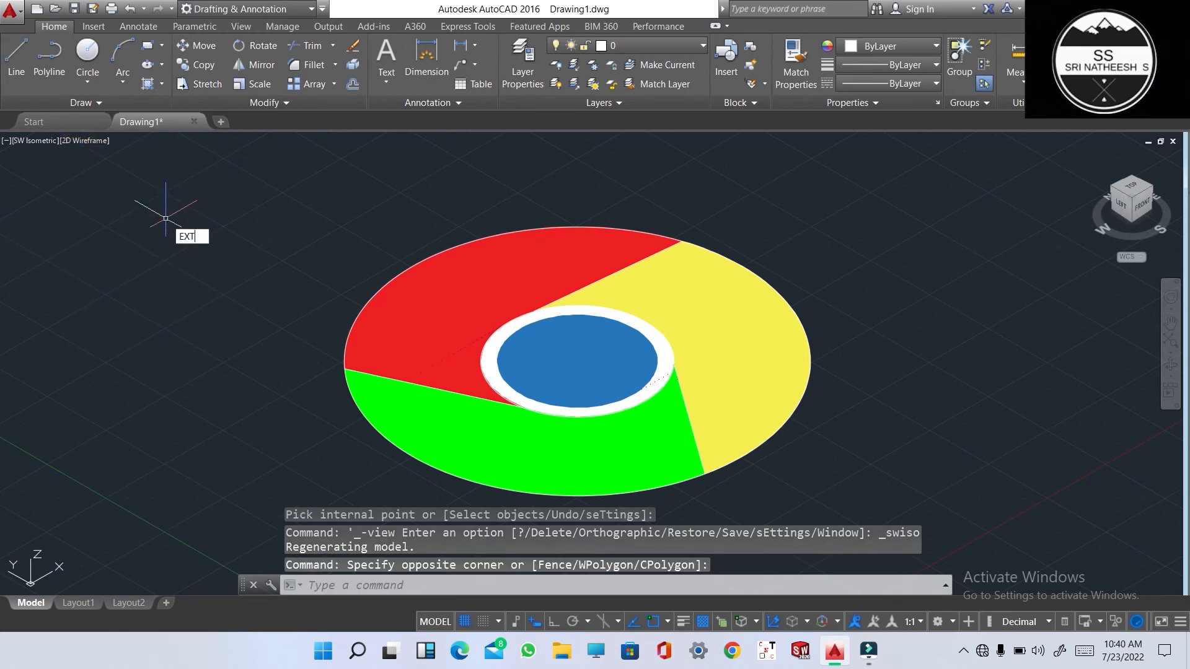
pyautogui.press('Return')
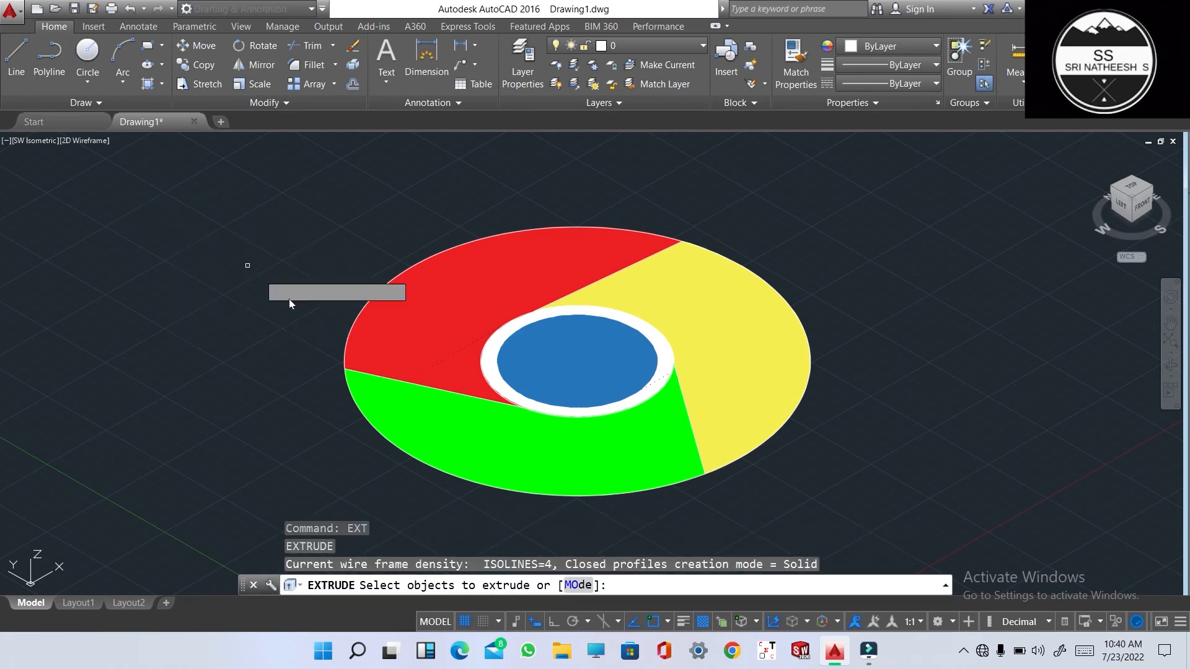
pyautogui.click(331, 199)
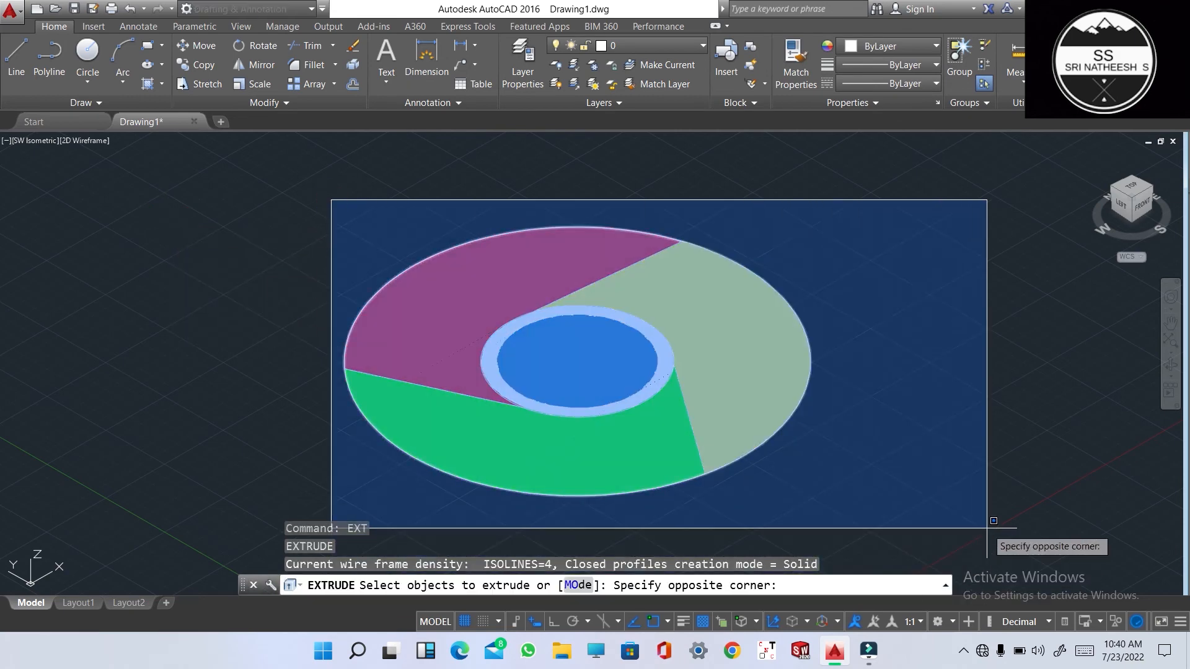
pyautogui.click(987, 528)
pyautogui.press('Return')
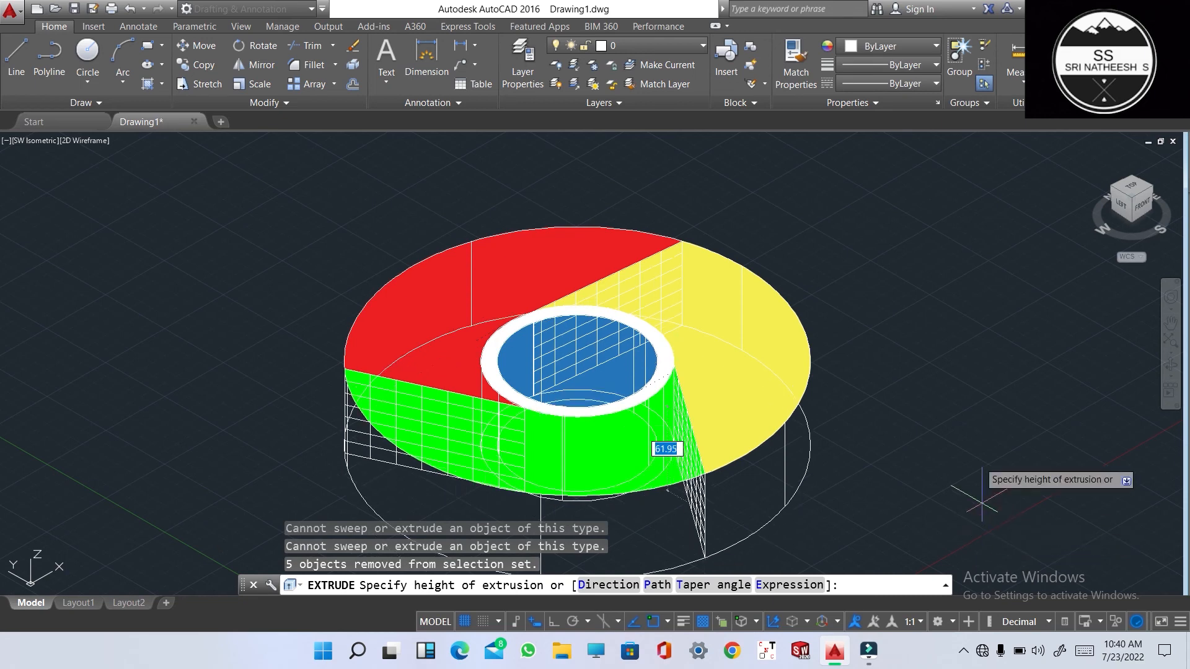
pyautogui.click(908, 291)
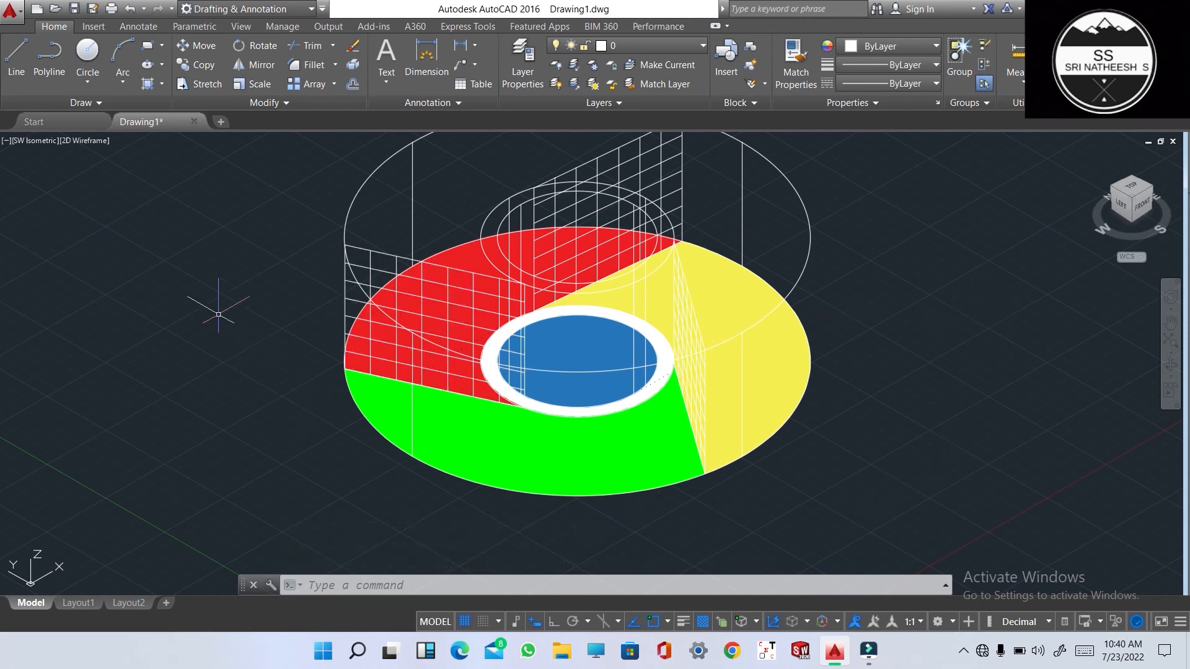
pyautogui.write('h')
pyautogui.press('Return')
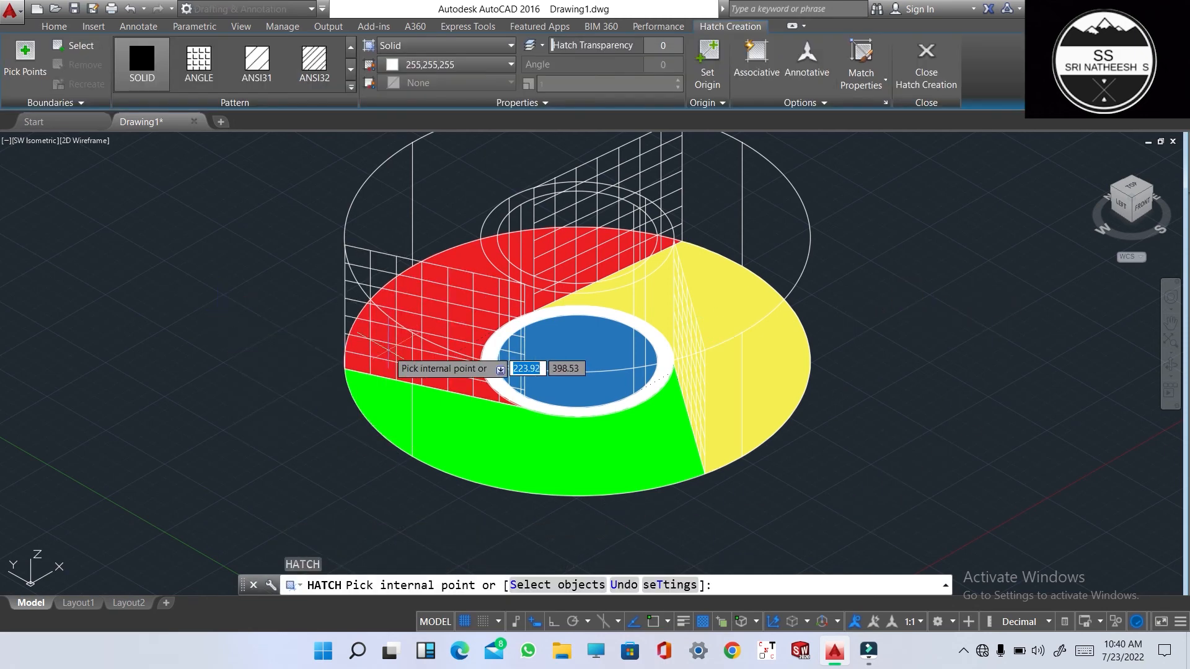
pyautogui.click(432, 65)
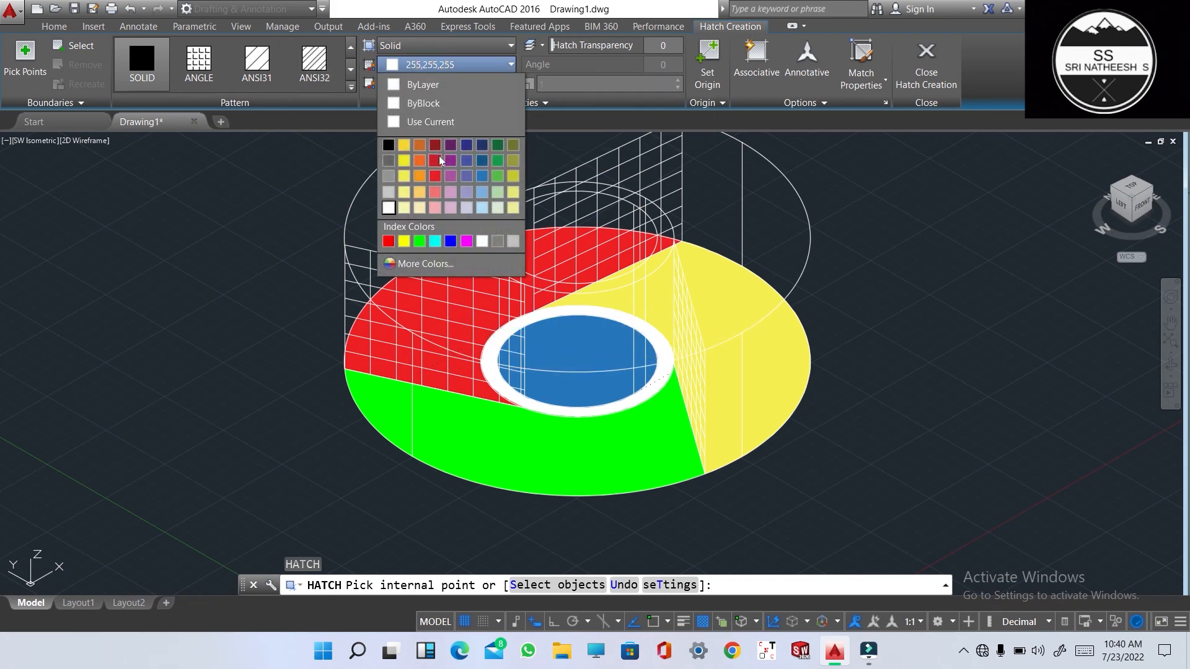
pyautogui.click(439, 156)
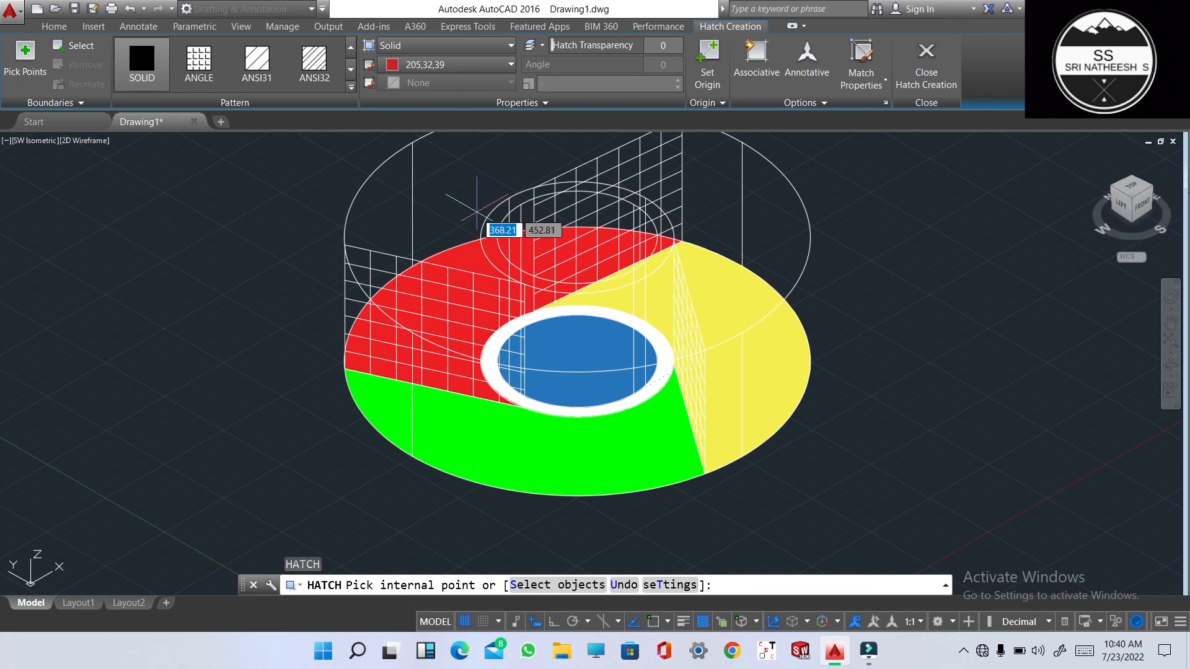
pyautogui.press('Escape')
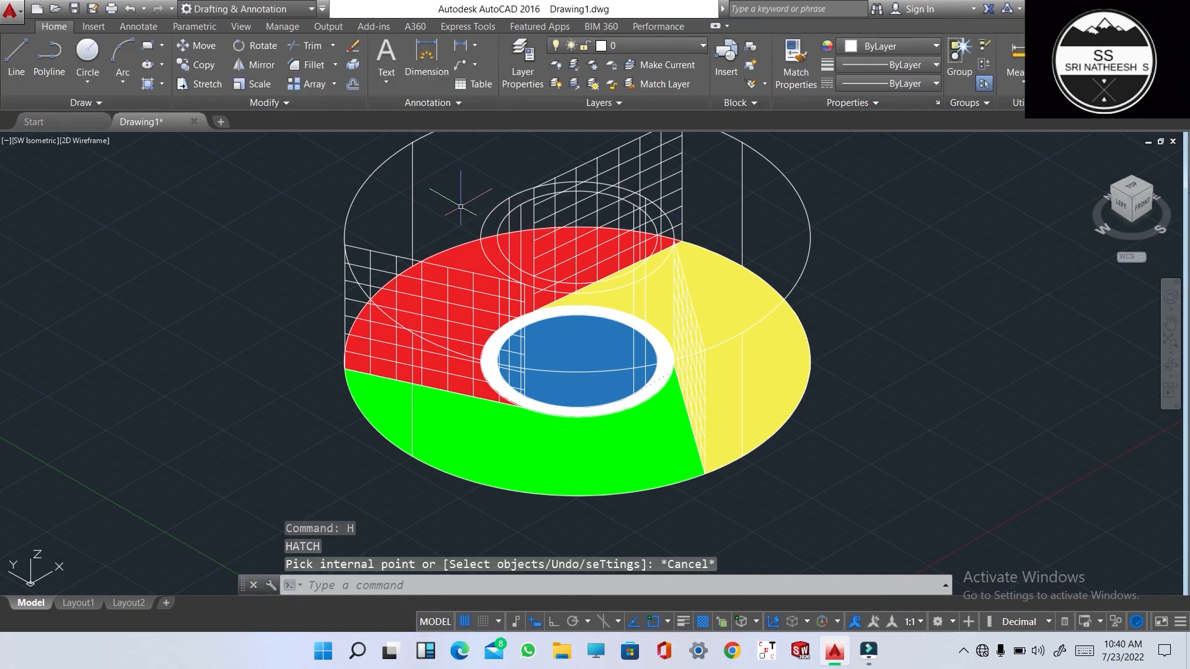
# Step: Undo the extrusion and the change to the isometric view
pyautogui.hotkey('ctrl', 'z')
pyautogui.hotkey('ctrl', 'z')
pyautogui.hotkey('ctrl', 'z')
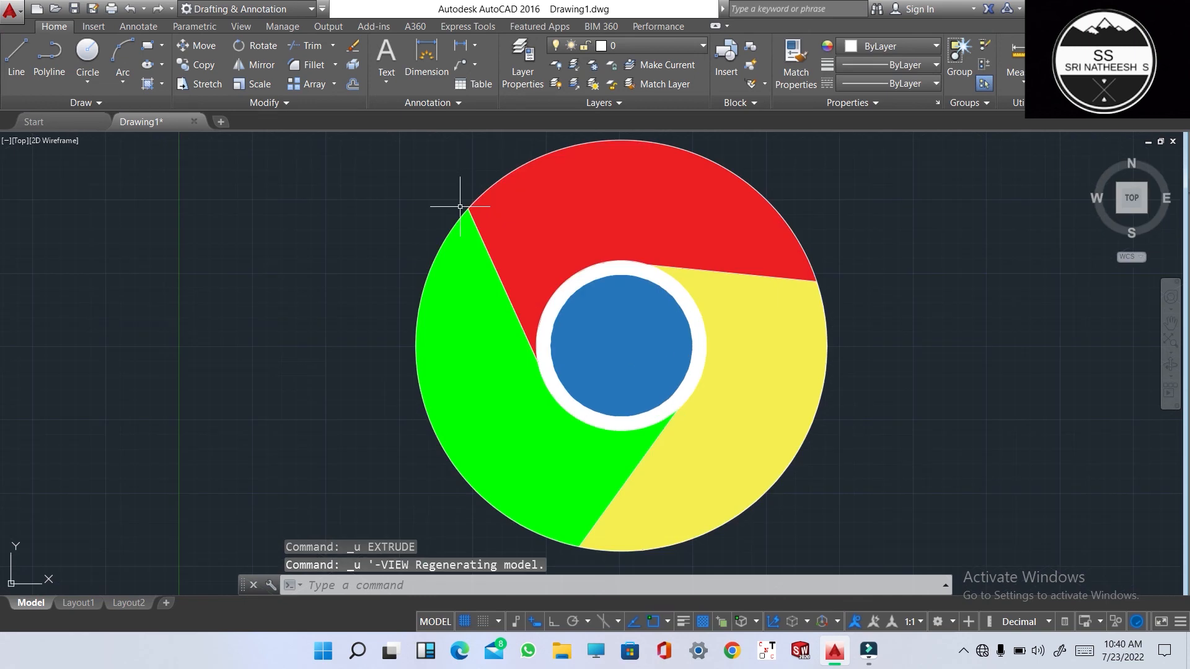
pyautogui.scroll(-4, 460, 207)
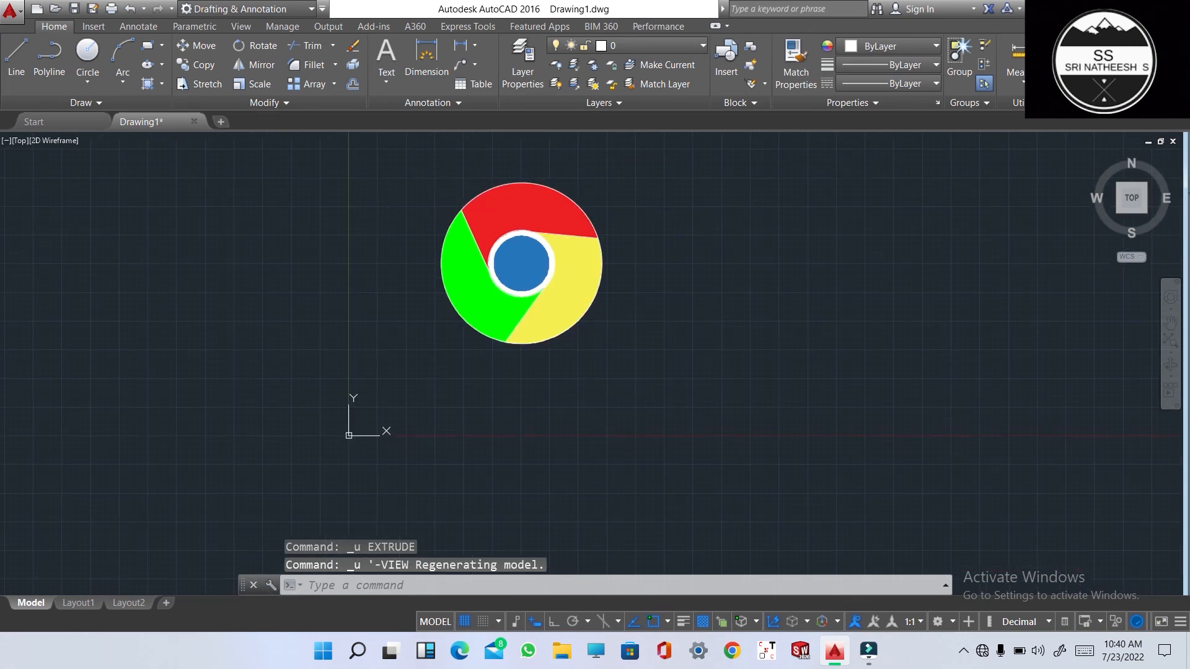
pyautogui.moveTo(381, 221); pyautogui.dragTo(393, 281, button='middle')
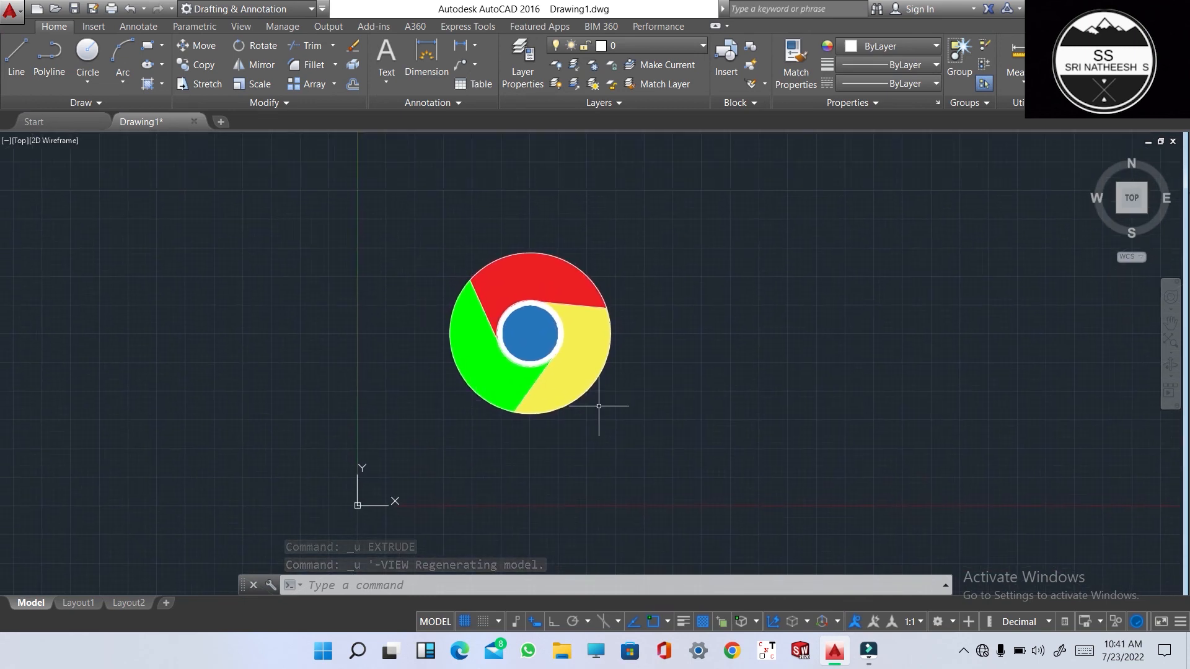
pyautogui.scroll(4, 623, 346)
pyautogui.scroll(-8, 626, 346)
pyautogui.scroll(6, 579, 340)
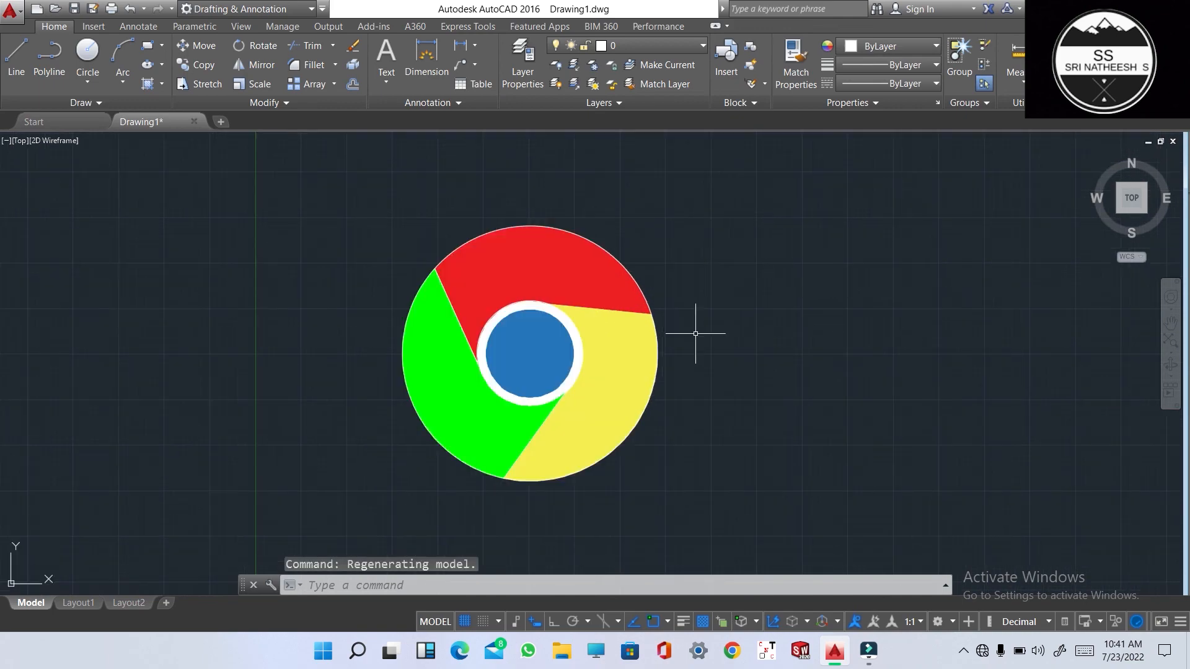
pyautogui.scroll(2, 608, 490)
pyautogui.scroll(-2, 609, 489)
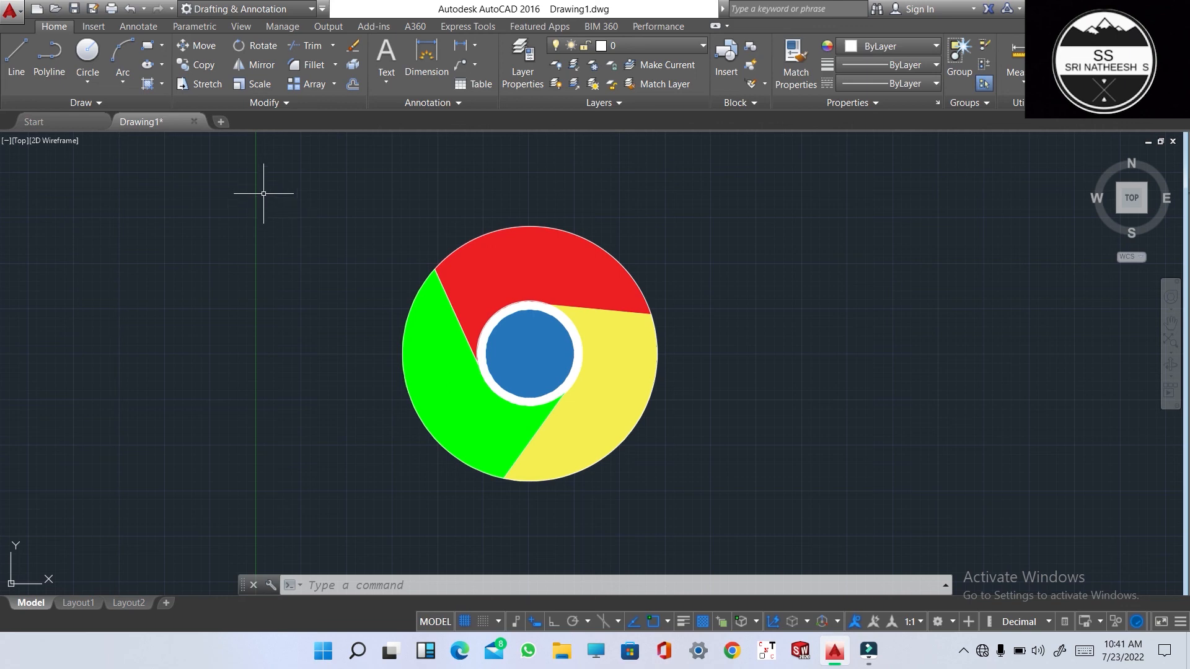
pyautogui.click(1018, 83)
pyautogui.moveTo(869, 651)
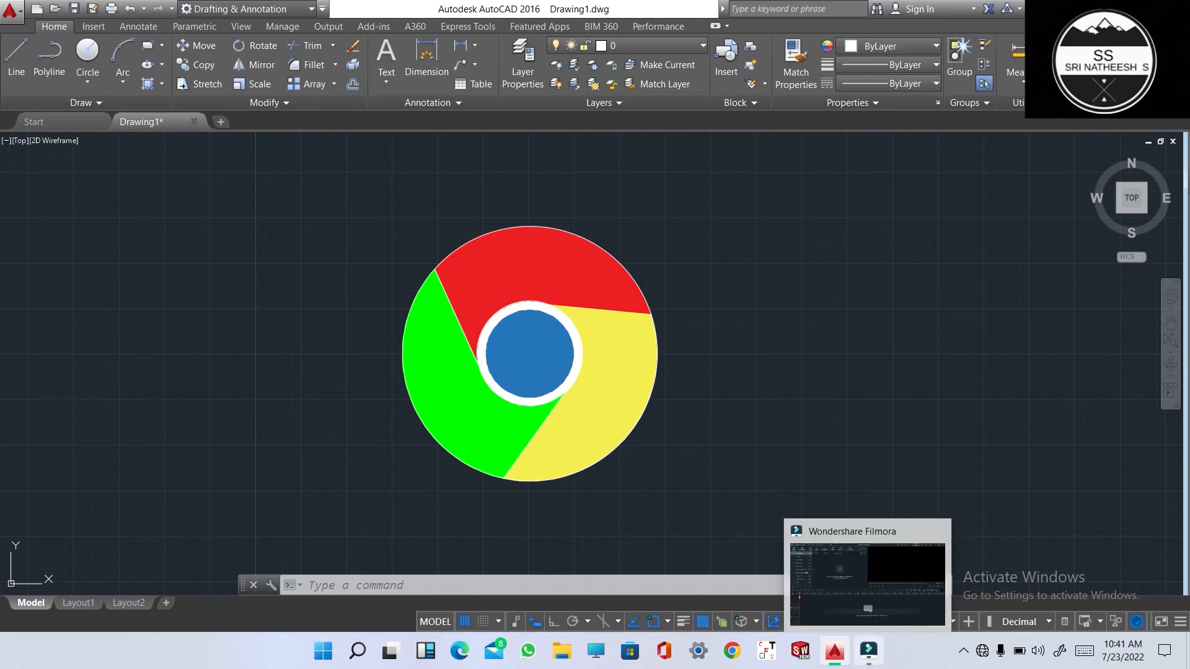